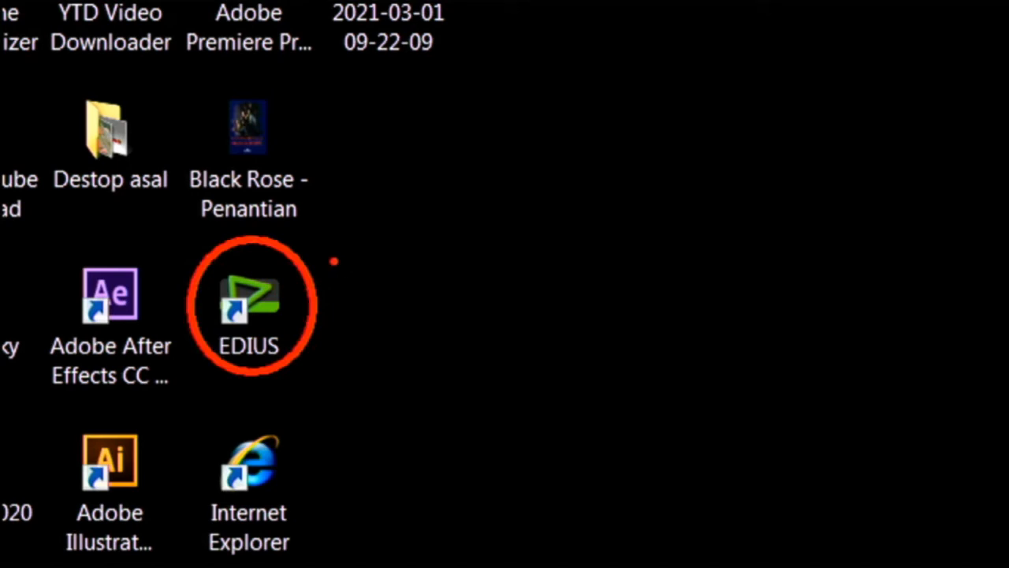
pyautogui.moveTo(332, 260)
pyautogui.mouseDown()
pyautogui.moveTo(353, 291)
pyautogui.moveTo(382, 233)
pyautogui.mouseUp()
pyautogui.moveTo(341, 304)
pyautogui.mouseDown()
pyautogui.moveTo(331, 307)
pyautogui.moveTo(369, 331)
pyautogui.moveTo(400, 285)
pyautogui.mouseUp()
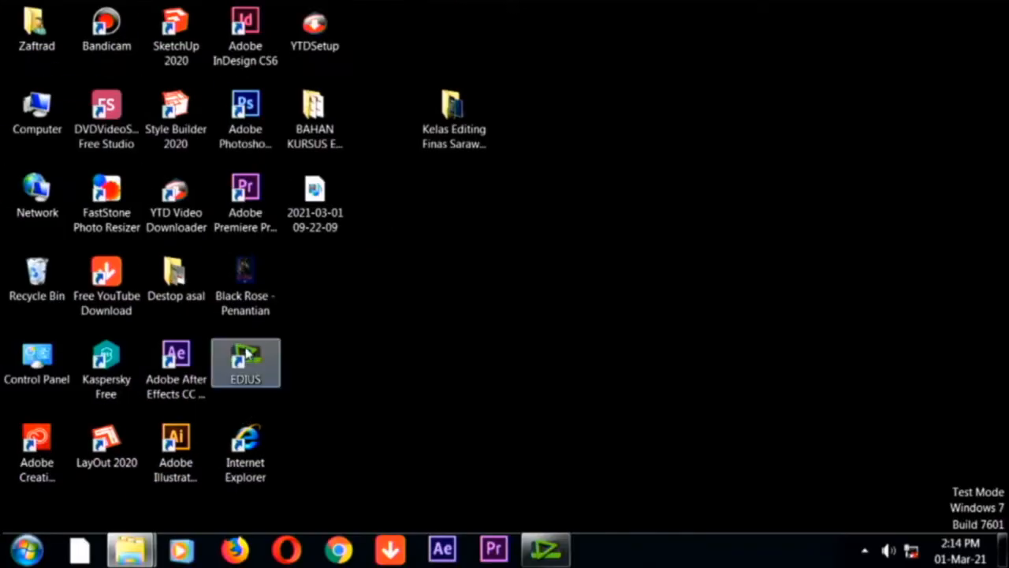
# Close the open Obs 2 project, relaunch EDIUS and start a new project
pyautogui.doubleClick(246, 358)
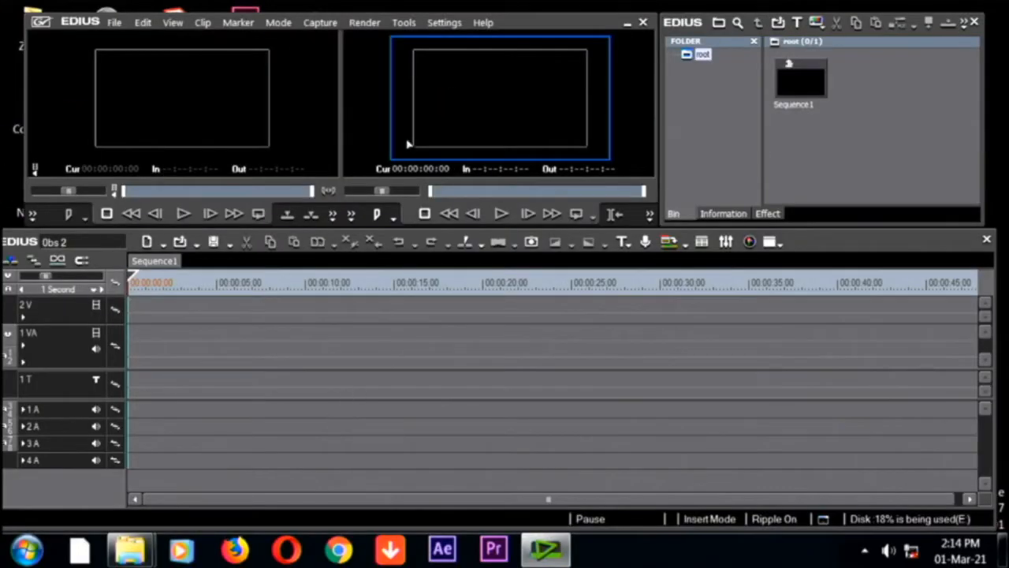
pyautogui.click(643, 23)
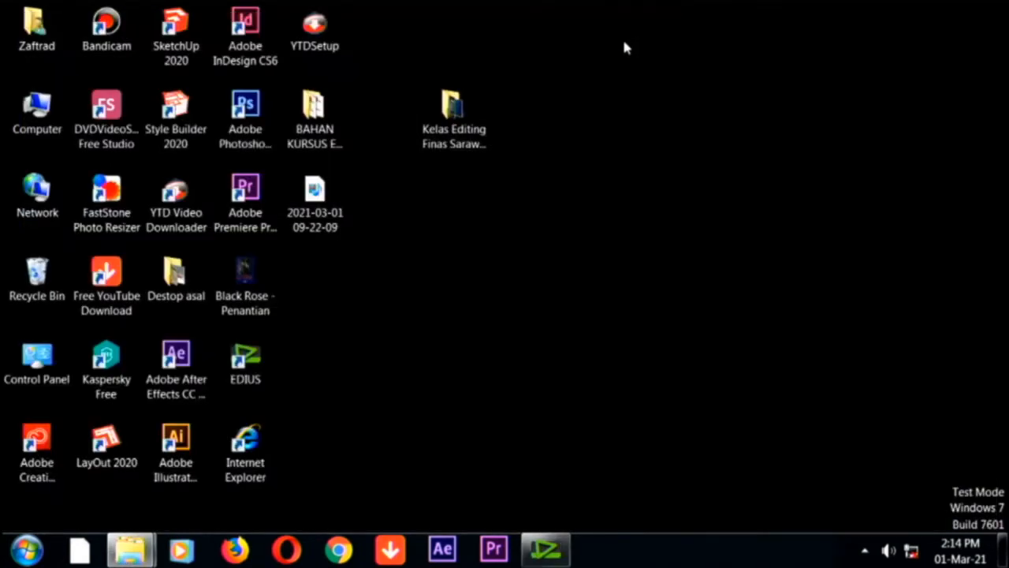
pyautogui.doubleClick(242, 359)
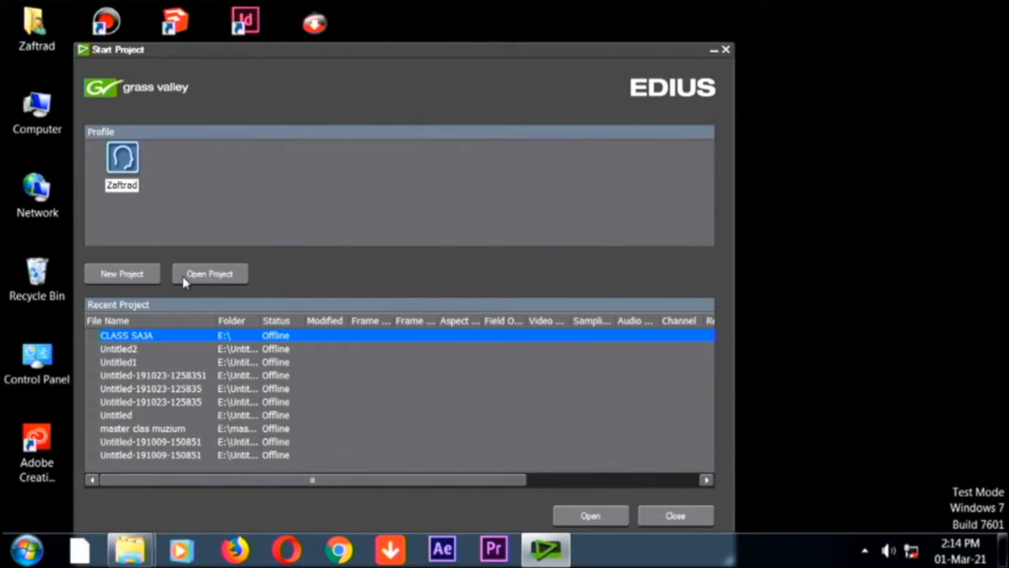
pyautogui.click(137, 276)
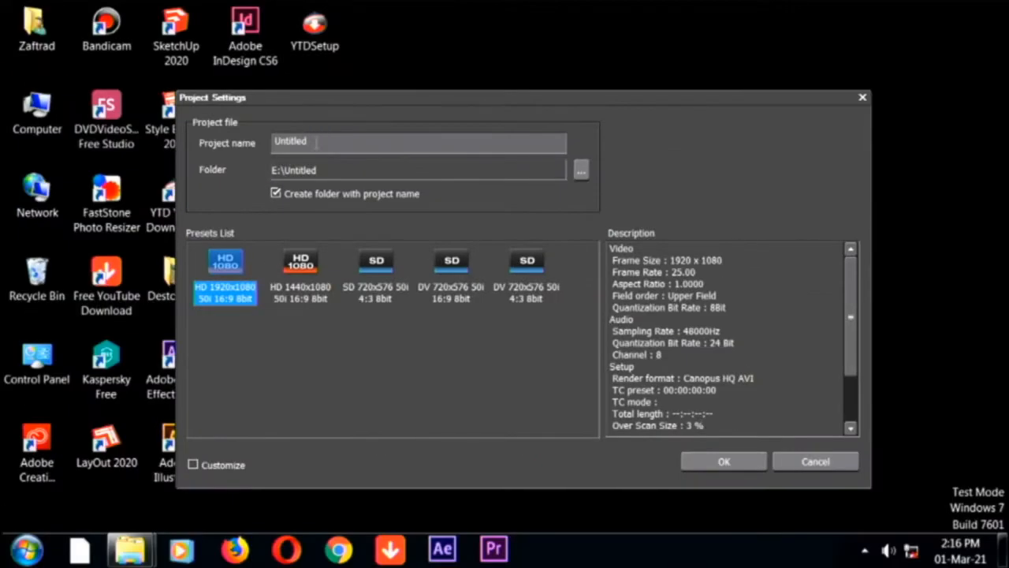
# Name the project KELAS ON LINE SARAWAK and create it with the HD 1920x1080 50i 16:9 8bit preset
pyautogui.moveTo(318, 154); pyautogui.dragTo(176, 175)
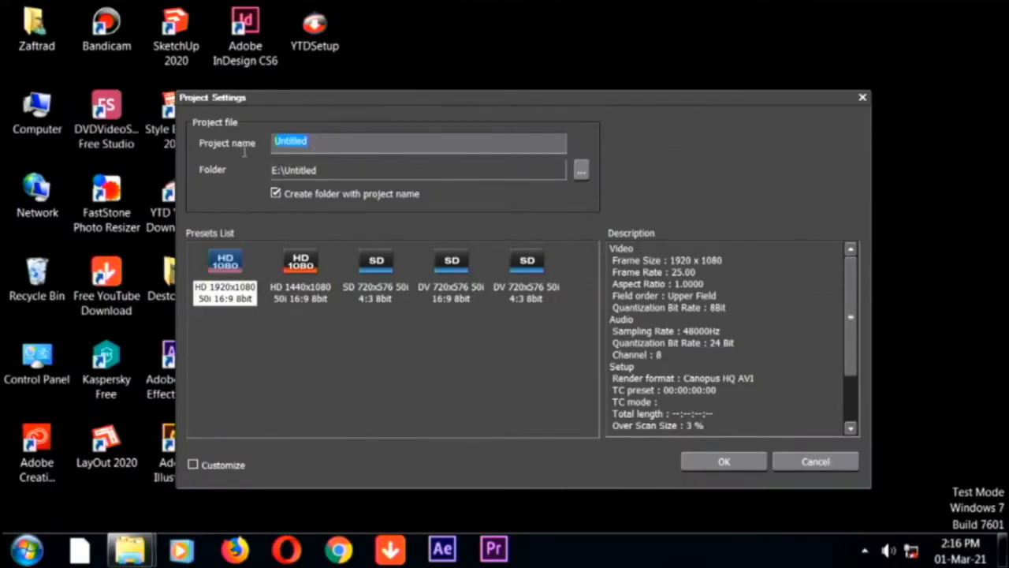
pyautogui.write('KELAS ON LINE')
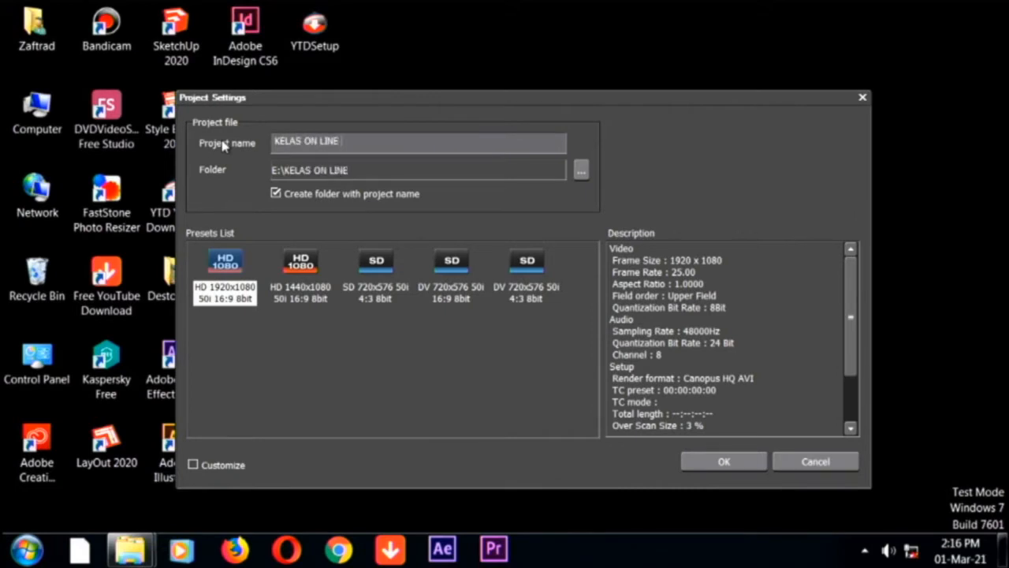
pyautogui.write(' SARAWAK')
pyautogui.click(722, 462)
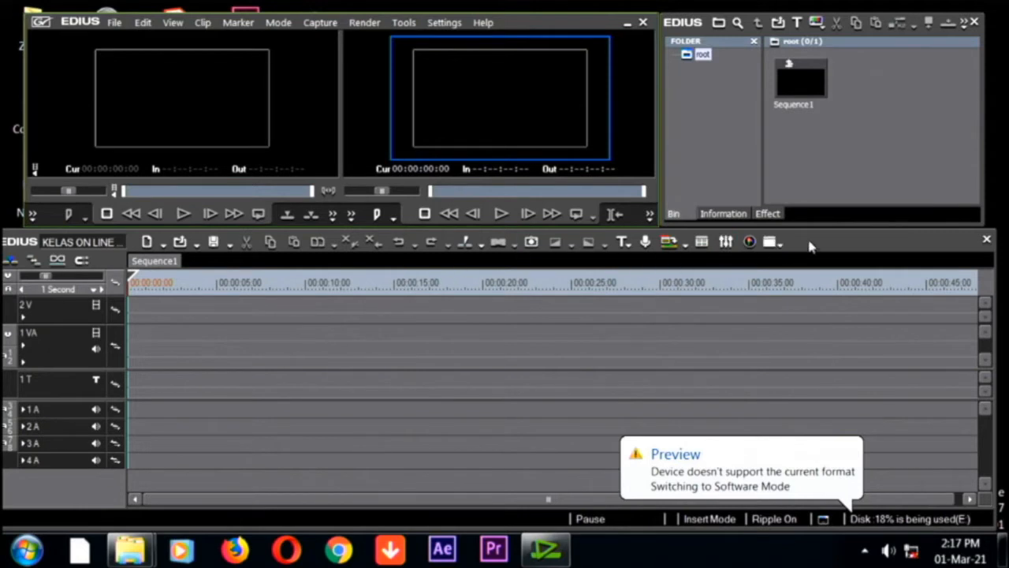
# Reposition the timeline window so that its track headers and project name are fully on screen
pyautogui.moveTo(821, 240); pyautogui.dragTo(845, 244)
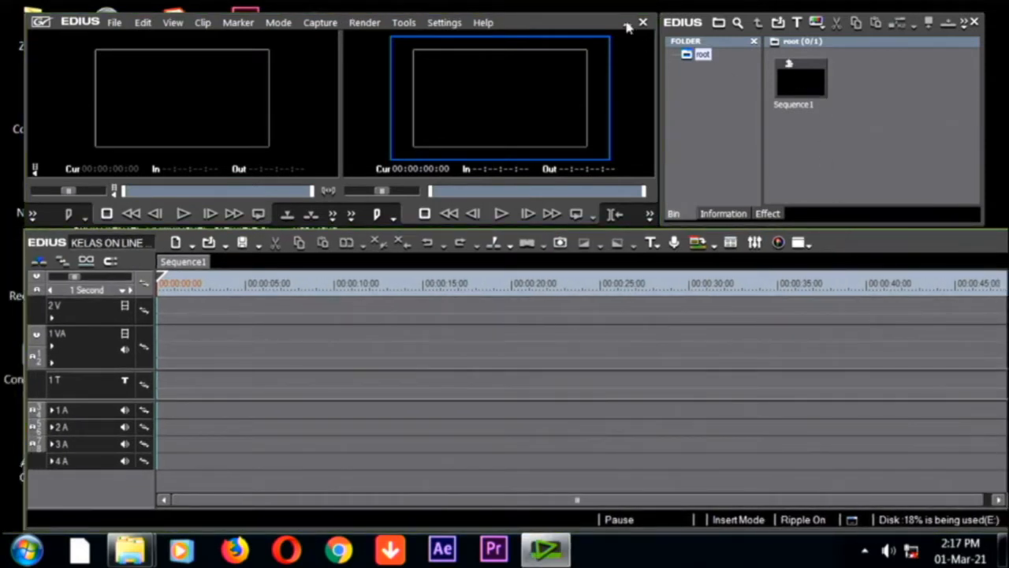
pyautogui.moveTo(578, 30)
pyautogui.mouseDown()
pyautogui.moveTo(598, 32)
pyautogui.moveTo(570, 31)
pyautogui.moveTo(577, 27)
pyautogui.mouseUp()
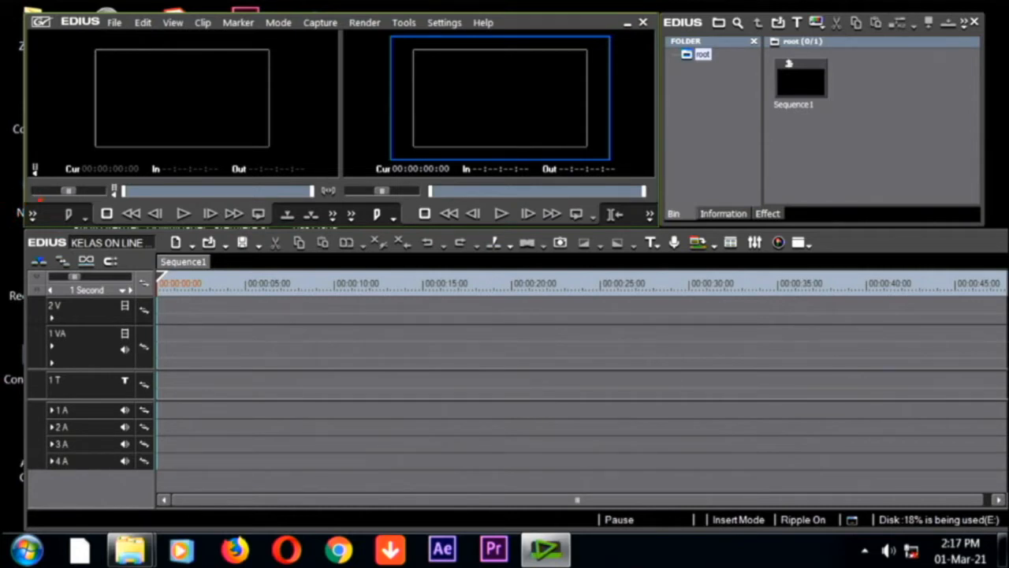
pyautogui.moveTo(32, 214); pyautogui.dragTo(648, 213)
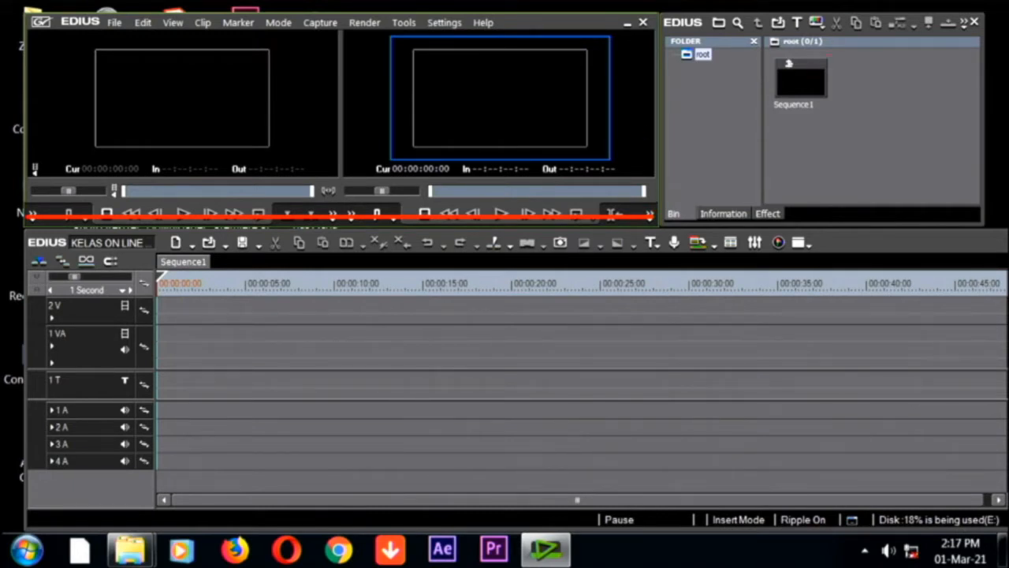
pyautogui.moveTo(995, 171); pyautogui.dragTo(955, 185)
pyautogui.moveTo(798, 18)
pyautogui.mouseDown()
pyautogui.moveTo(986, 29)
pyautogui.moveTo(795, 17)
pyautogui.mouseUp()
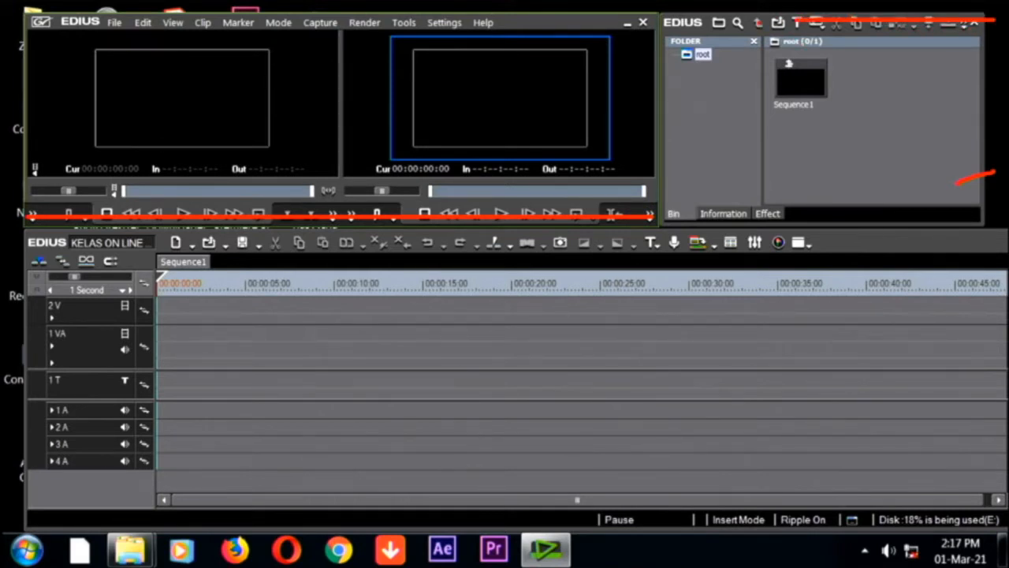
pyautogui.moveTo(766, 14); pyautogui.dragTo(683, 14)
pyautogui.moveTo(763, 23)
pyautogui.mouseDown()
pyautogui.moveTo(725, 31)
pyautogui.moveTo(664, 19)
pyautogui.mouseUp()
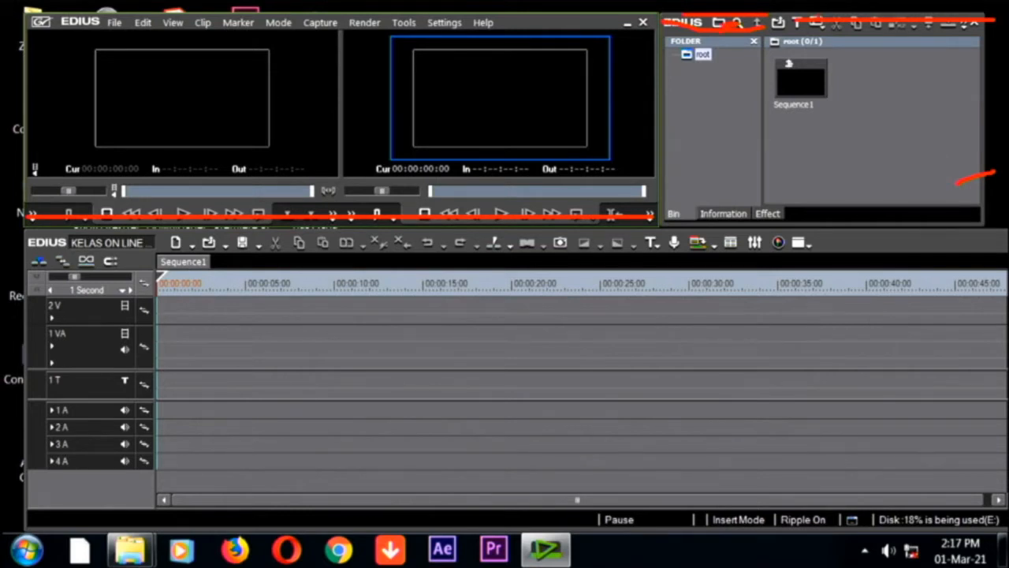
pyautogui.moveTo(746, 116); pyautogui.dragTo(779, 40)
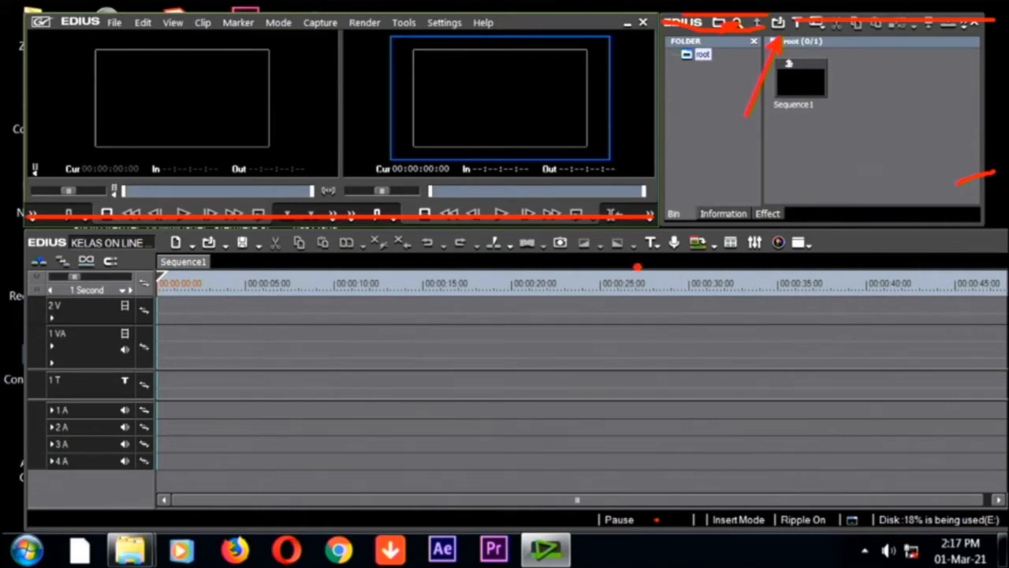
pyautogui.moveTo(624, 220)
pyautogui.mouseDown()
pyautogui.moveTo(676, 275)
pyautogui.moveTo(830, 243)
pyautogui.mouseUp()
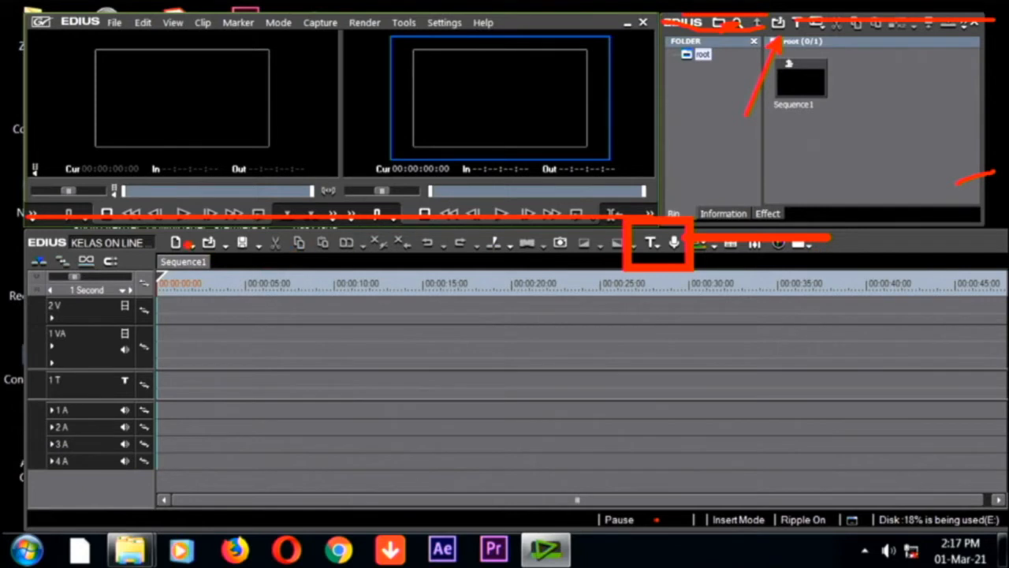
pyautogui.moveTo(174, 242); pyautogui.dragTo(621, 236)
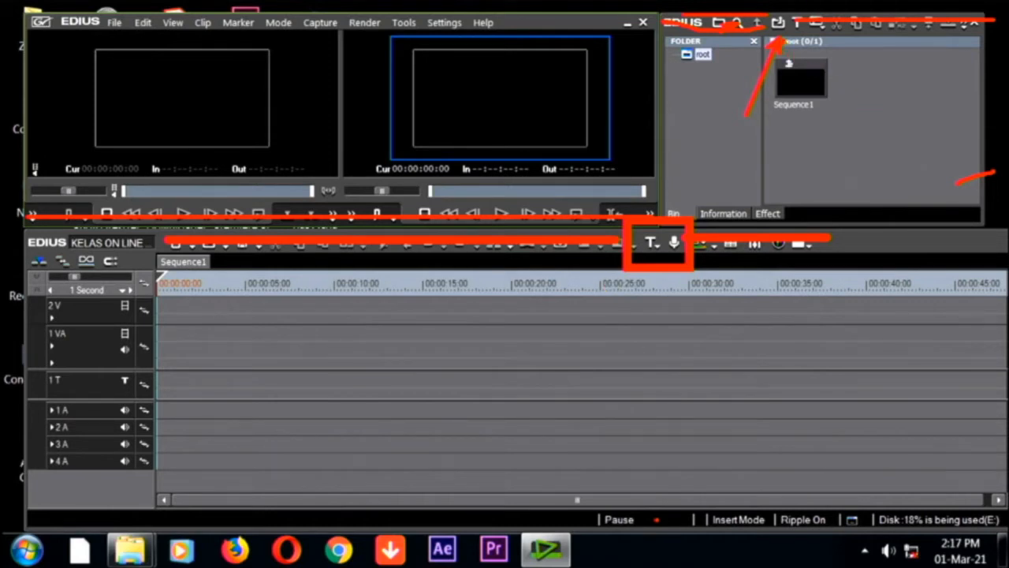
pyautogui.press('t')
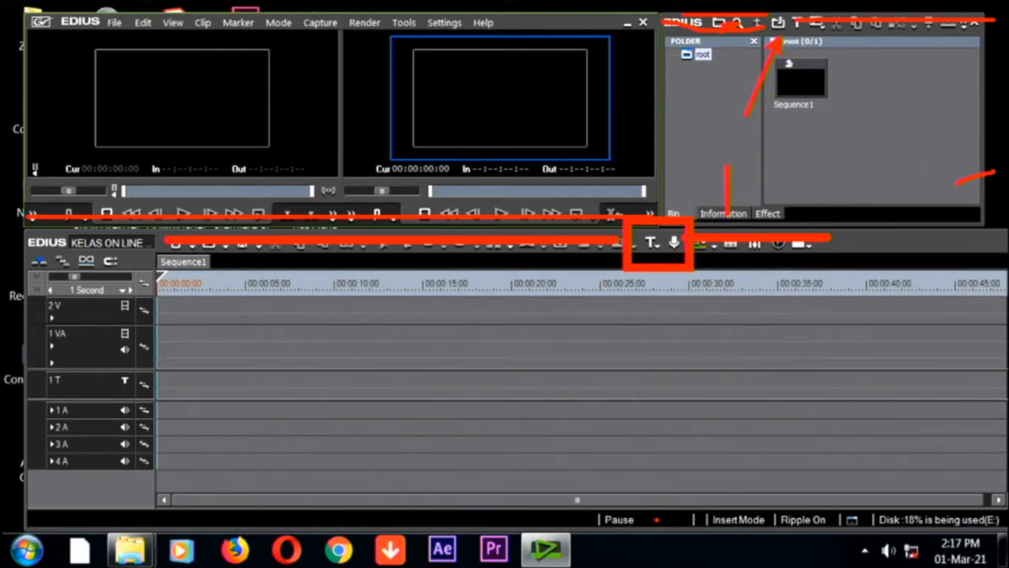
pyautogui.write('ADD')
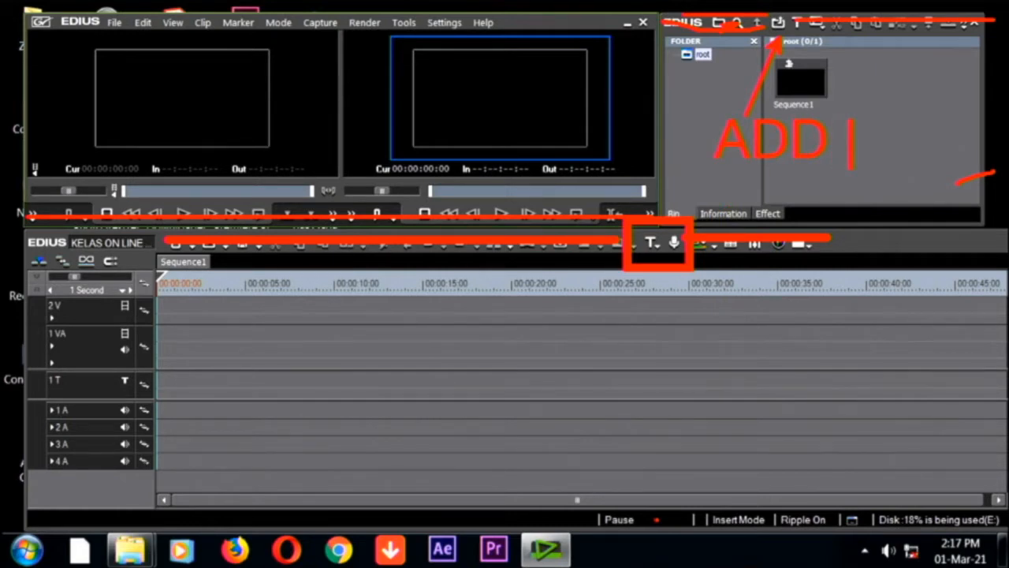
pyautogui.click(844, 107)
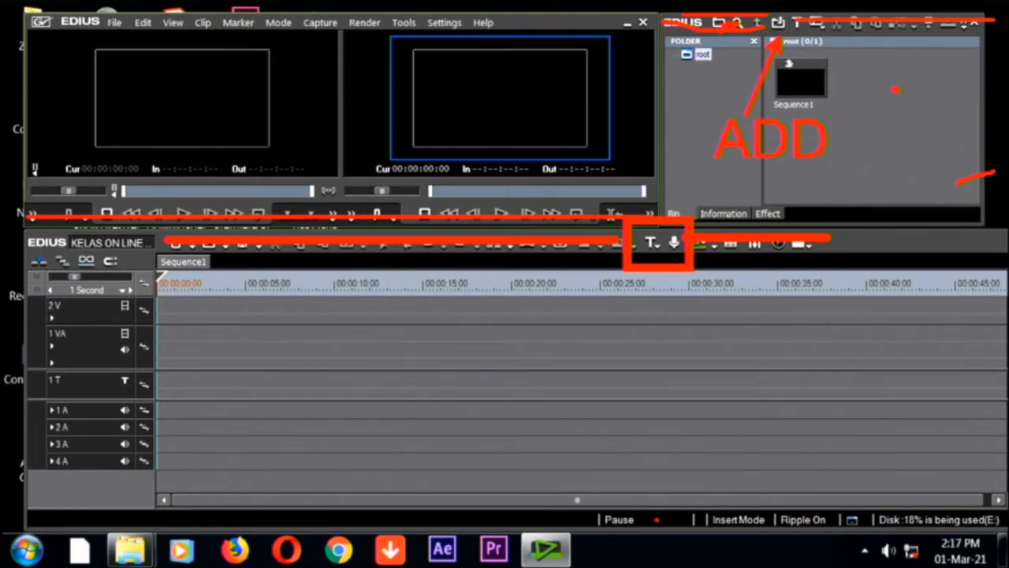
pyautogui.moveTo(919, 68)
pyautogui.mouseDown()
pyautogui.moveTo(941, 66)
pyautogui.moveTo(930, 127)
pyautogui.moveTo(862, 137)
pyautogui.moveTo(892, 155)
pyautogui.mouseUp()
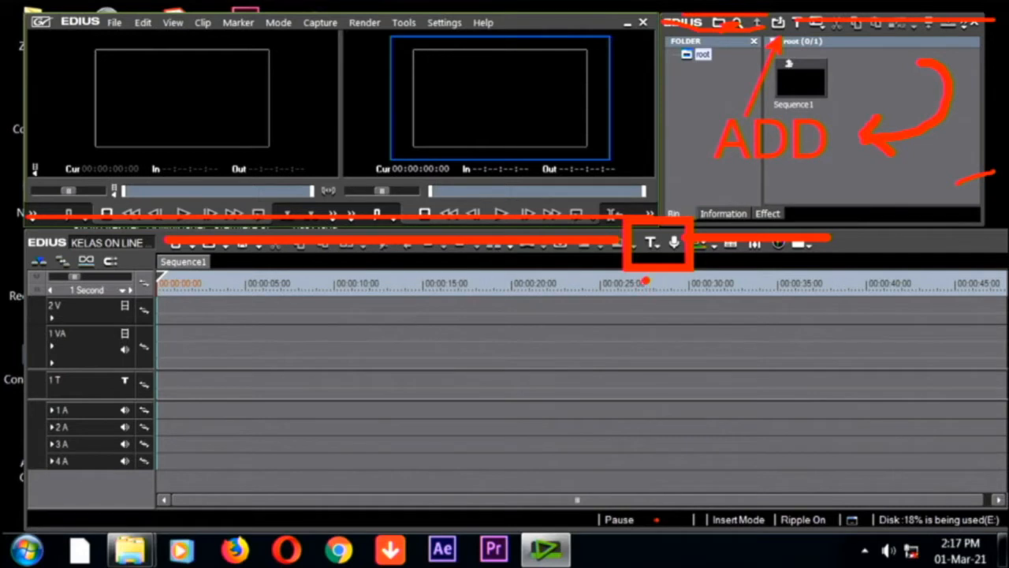
pyautogui.moveTo(646, 280)
pyautogui.mouseDown()
pyautogui.moveTo(645, 375)
pyautogui.moveTo(611, 432)
pyautogui.mouseUp()
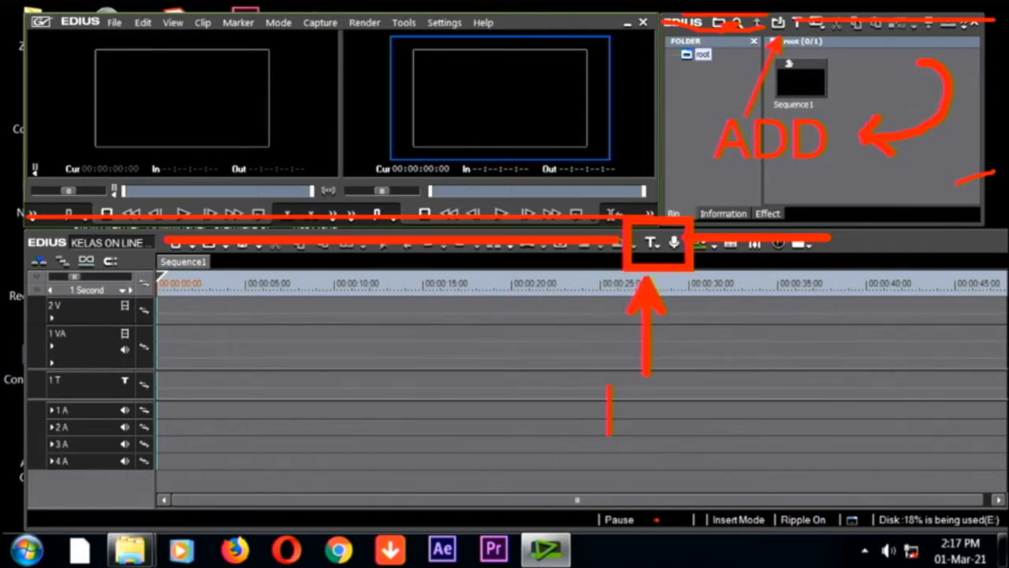
pyautogui.write('TEXT')
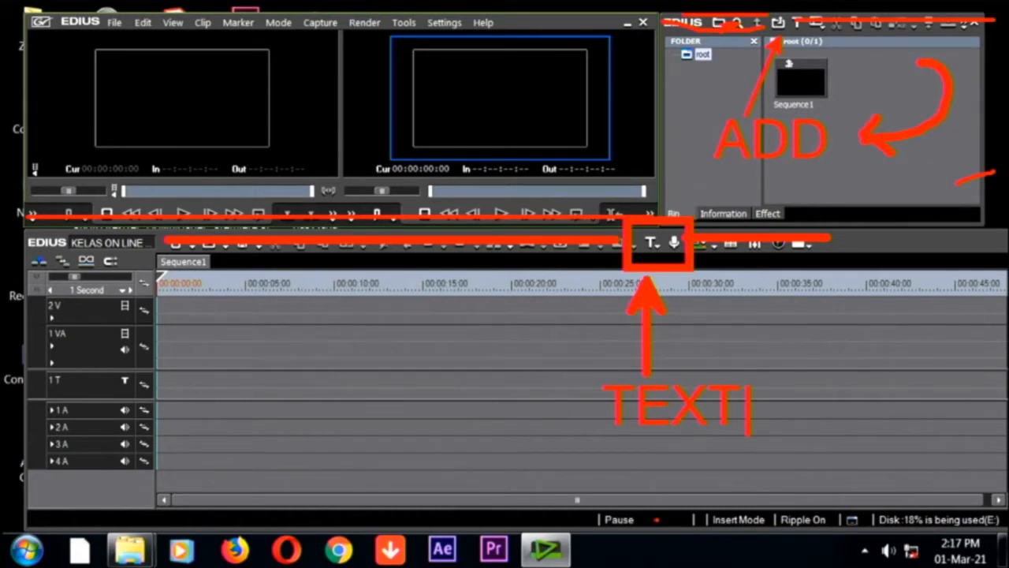
pyautogui.click(734, 383)
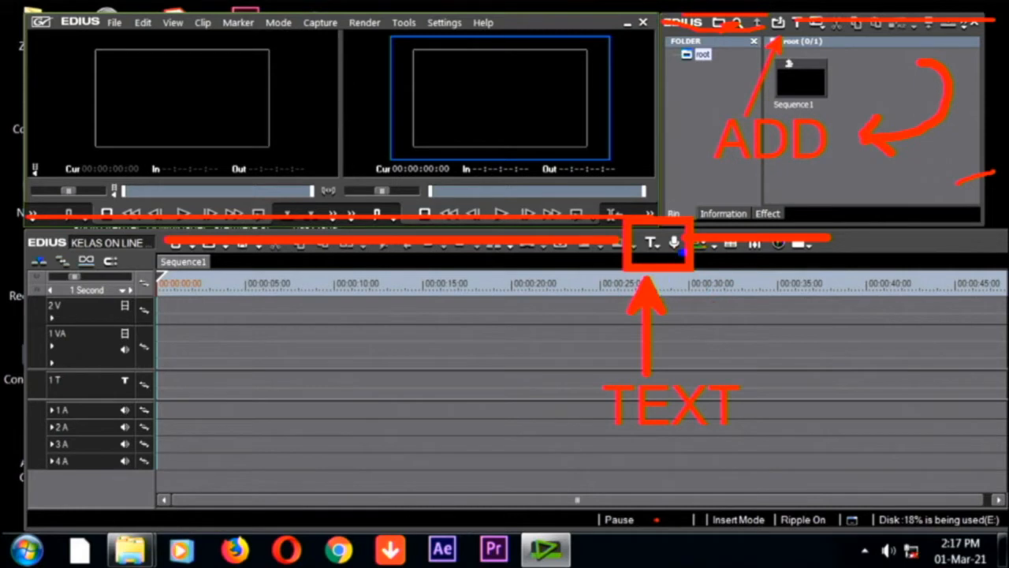
pyautogui.moveTo(683, 252)
pyautogui.mouseDown()
pyautogui.moveTo(835, 367)
pyautogui.moveTo(823, 357)
pyautogui.mouseUp()
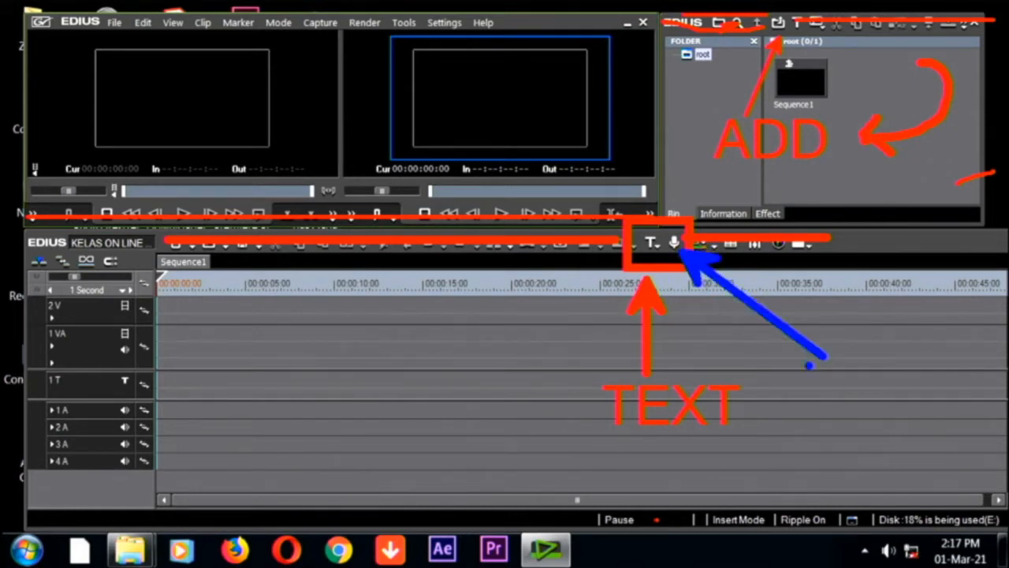
pyautogui.press('t')
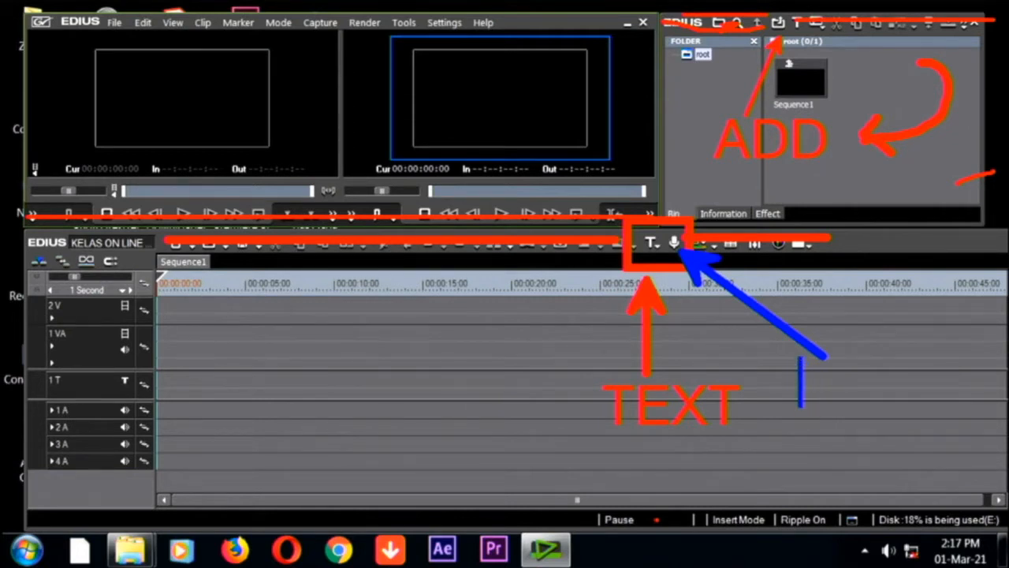
pyautogui.write('MICRO')
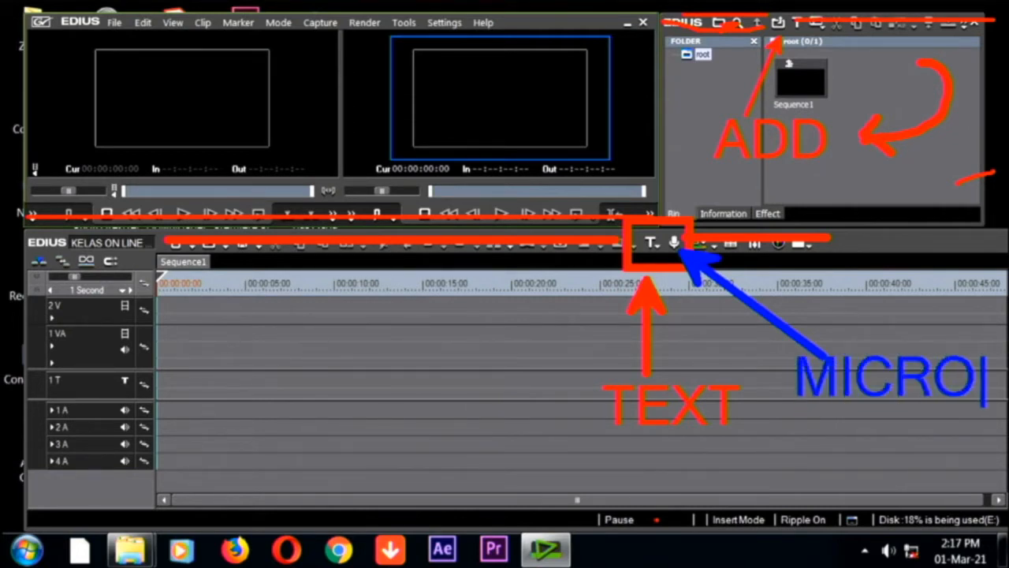
pyautogui.press('BackSpace')
pyautogui.press('BackSpace')
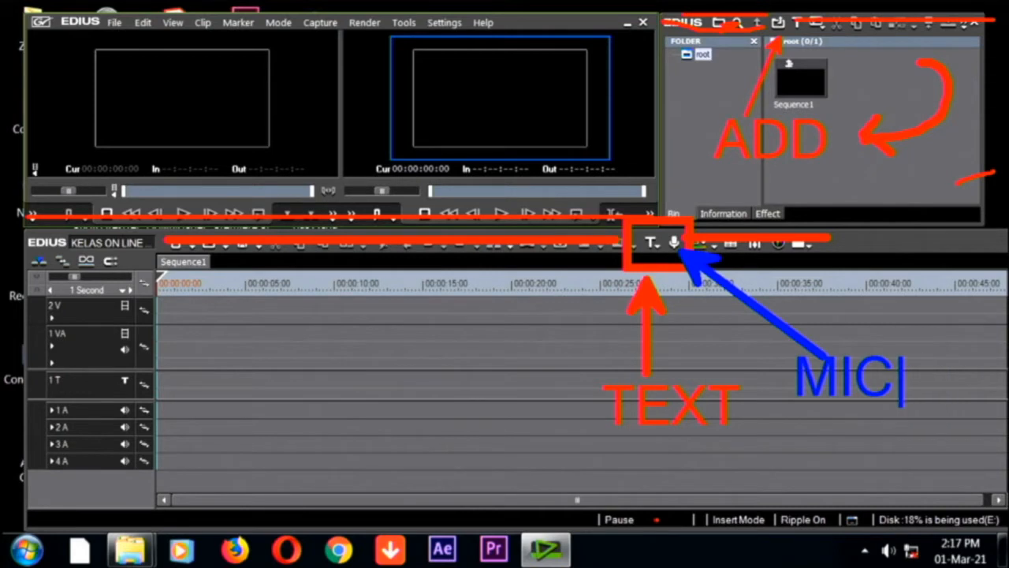
pyautogui.press('Escape')
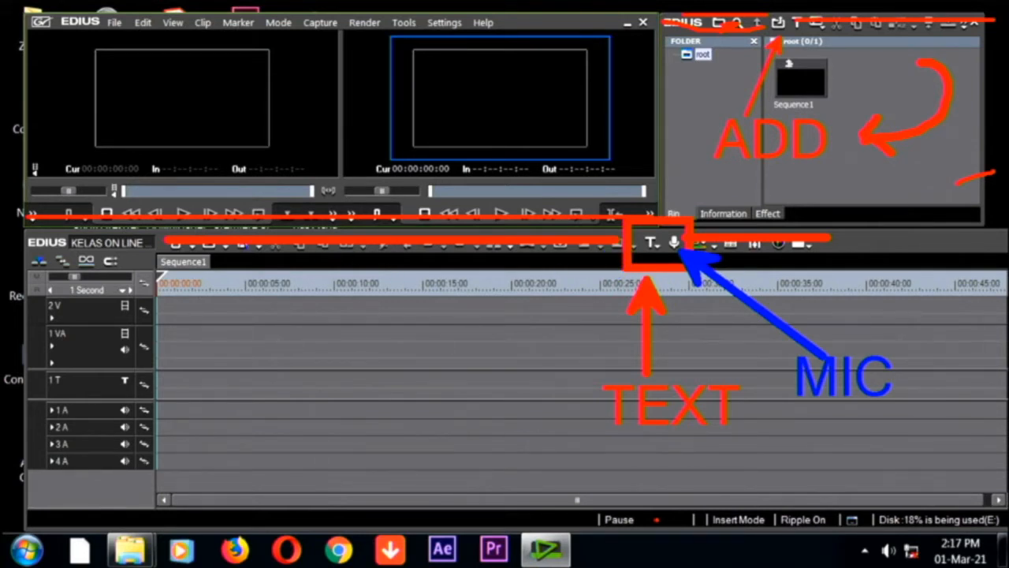
pyautogui.moveTo(69, 243)
pyautogui.mouseDown()
pyautogui.moveTo(40, 246)
pyautogui.moveTo(47, 281)
pyautogui.moveTo(86, 288)
pyautogui.moveTo(84, 241)
pyautogui.moveTo(52, 272)
pyautogui.mouseUp()
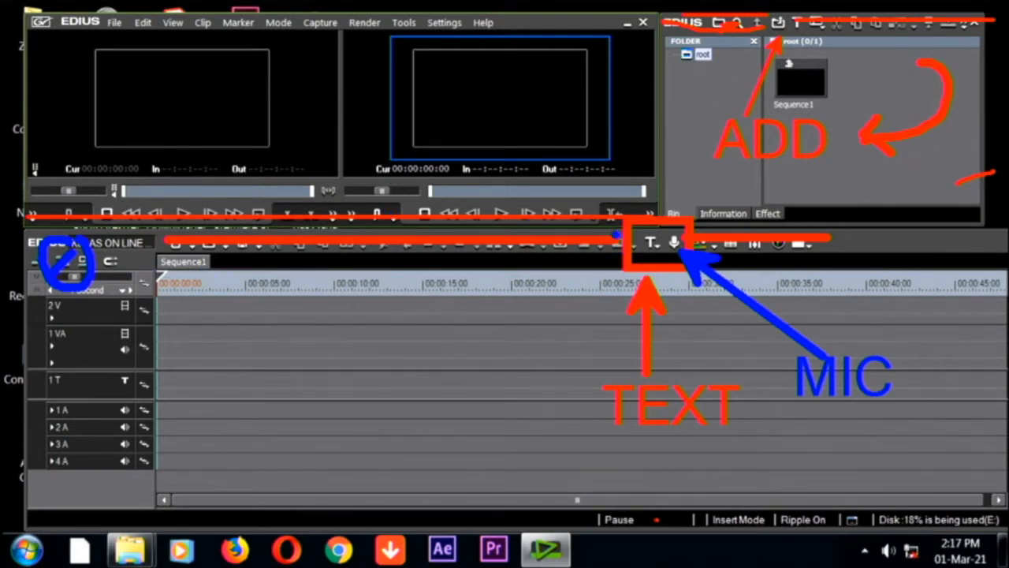
pyautogui.moveTo(600, 233)
pyautogui.mouseDown()
pyautogui.moveTo(574, 225)
pyautogui.moveTo(551, 236)
pyautogui.moveTo(555, 268)
pyautogui.moveTo(587, 275)
pyautogui.moveTo(601, 236)
pyautogui.moveTo(564, 249)
pyautogui.mouseUp()
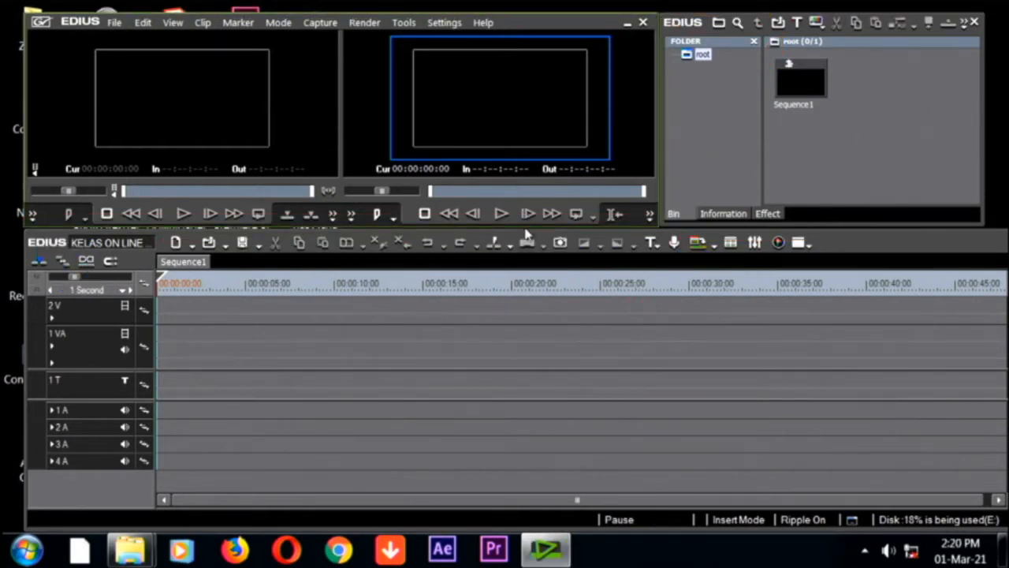
# Resize the preview and bin windows by lowering their upper edge and extending their lower edge, shortening the timeline
pyautogui.moveTo(512, 18); pyautogui.dragTo(523, 73)
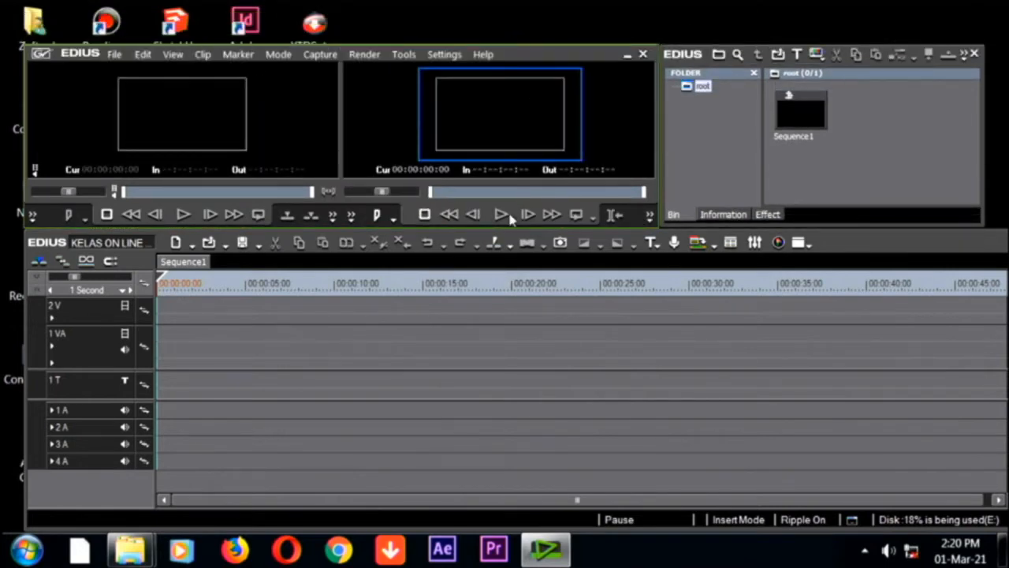
pyautogui.moveTo(509, 224); pyautogui.dragTo(512, 298)
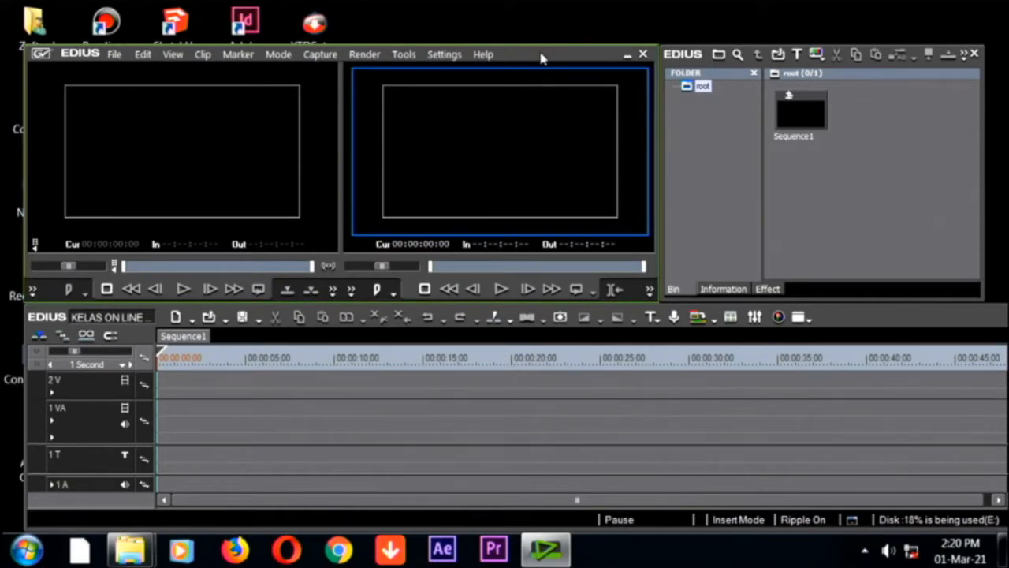
pyautogui.moveTo(541, 45); pyautogui.dragTo(557, 80)
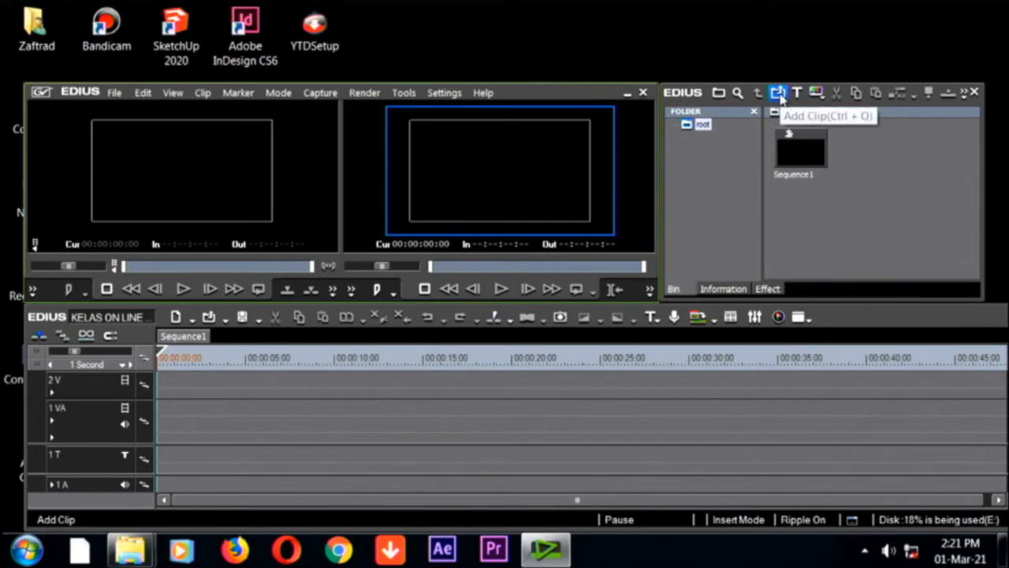
# Add the MEA AWARDS 2016 clip to the bin from the MONTAJ MEA 2016 folder inside #3.ALL VIDEO MONTAGE 2018 on Local Disk (F:)
pyautogui.click(779, 93)
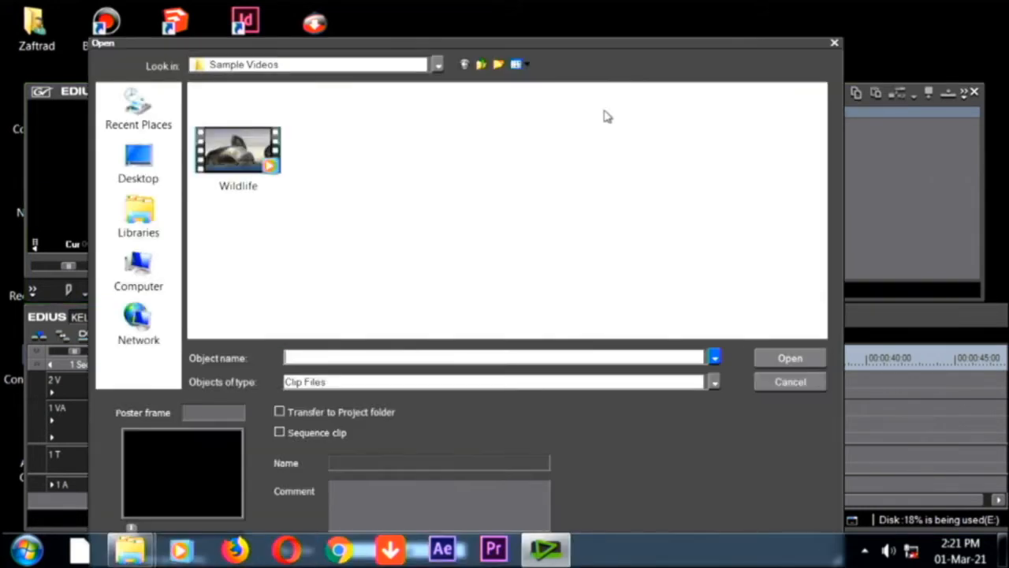
pyautogui.moveTo(563, 47); pyautogui.dragTo(578, 138)
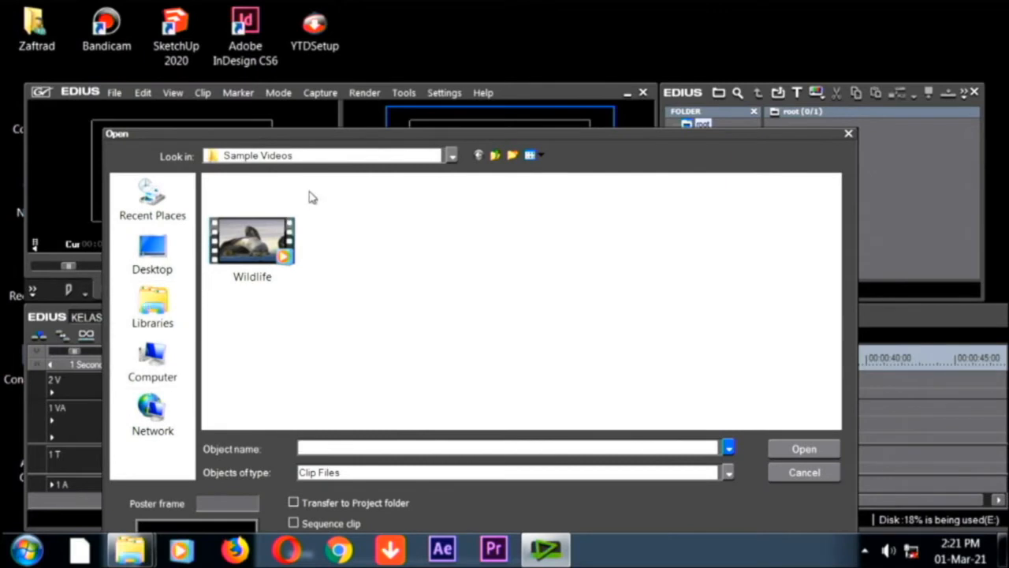
pyautogui.click(452, 157)
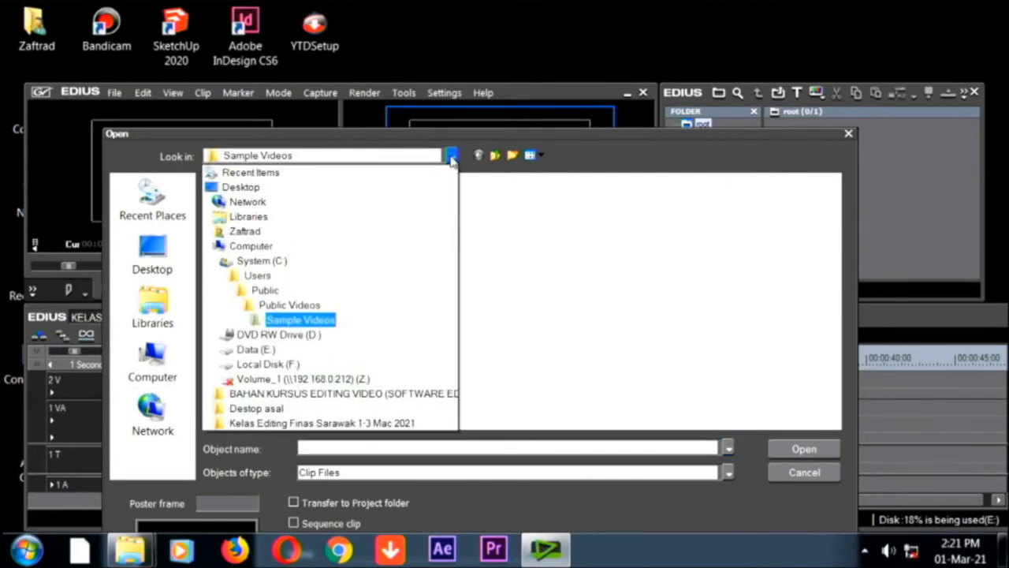
pyautogui.click(387, 365)
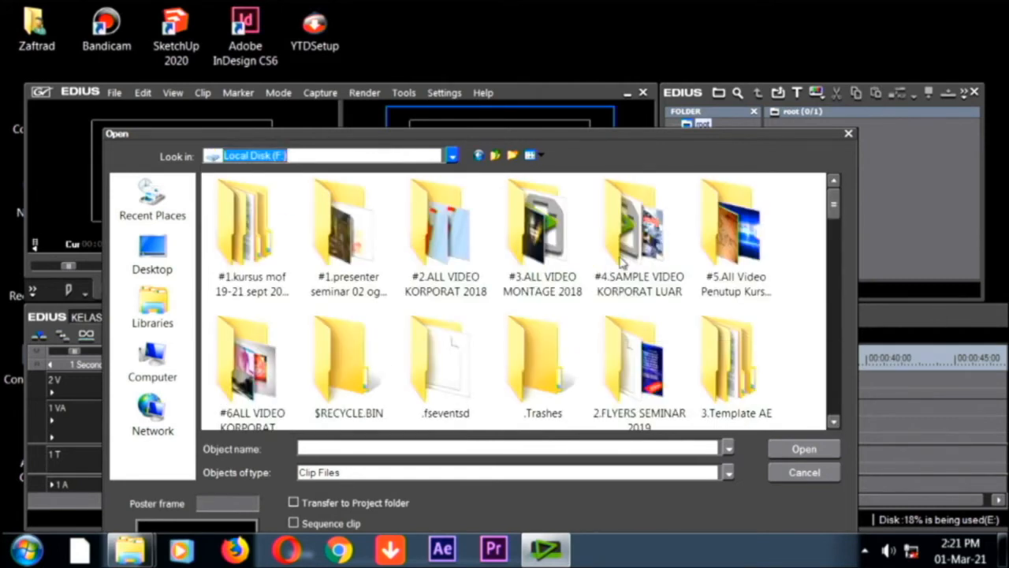
pyautogui.doubleClick(551, 245)
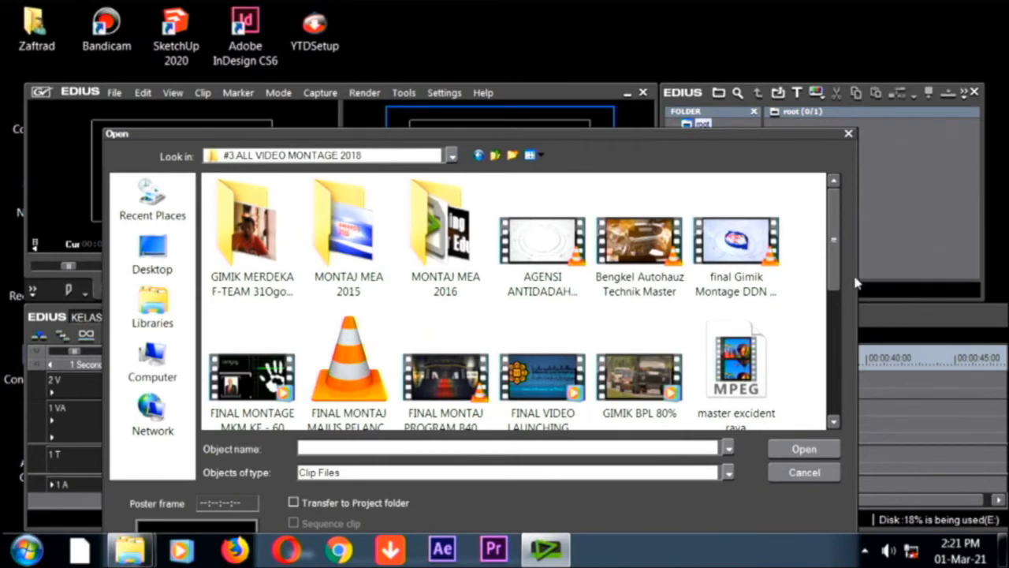
pyautogui.moveTo(841, 254)
pyautogui.mouseDown()
pyautogui.moveTo(840, 275)
pyautogui.moveTo(840, 256)
pyautogui.mouseUp()
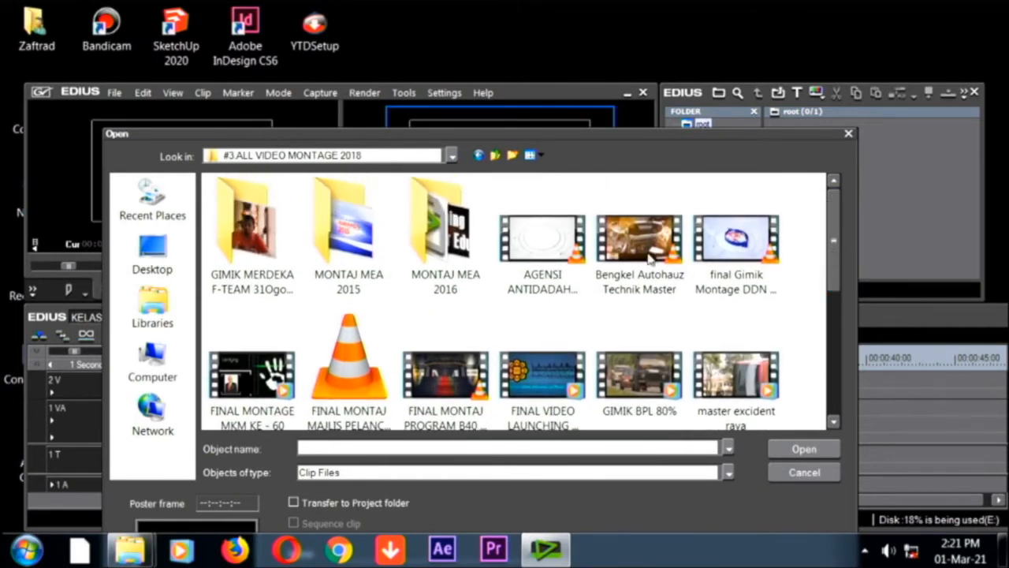
pyautogui.doubleClick(442, 246)
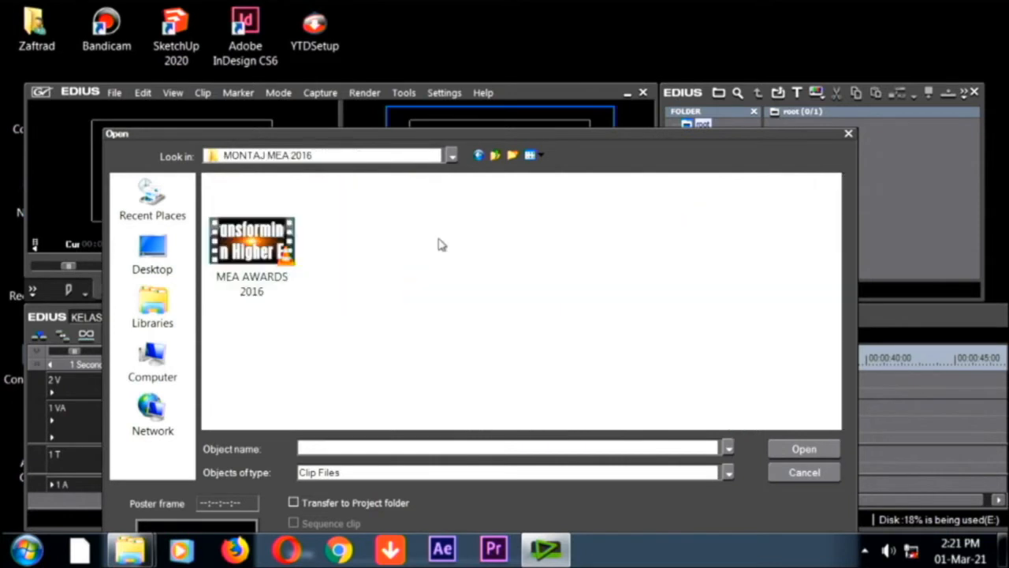
pyautogui.click(268, 241)
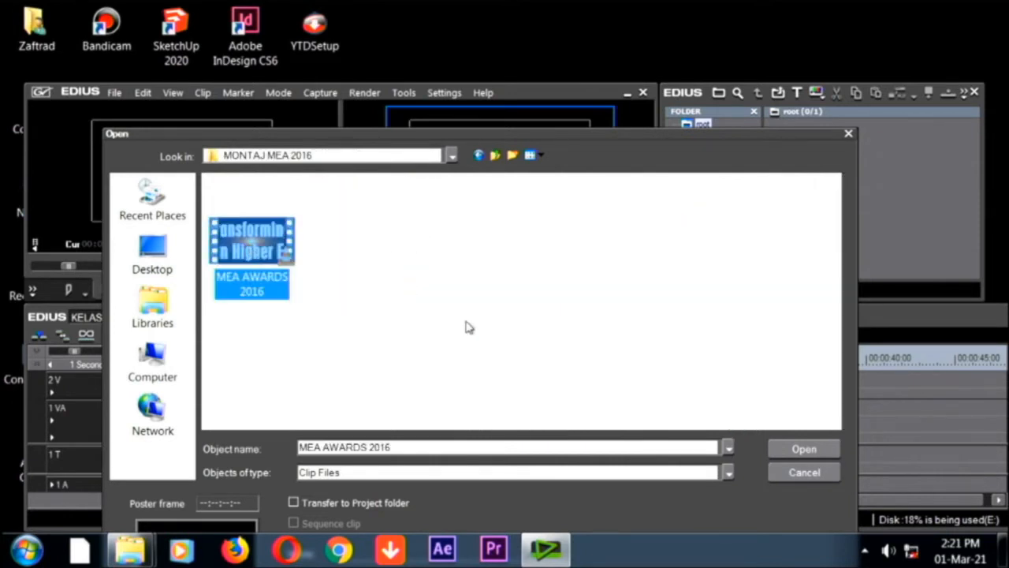
pyautogui.click(804, 449)
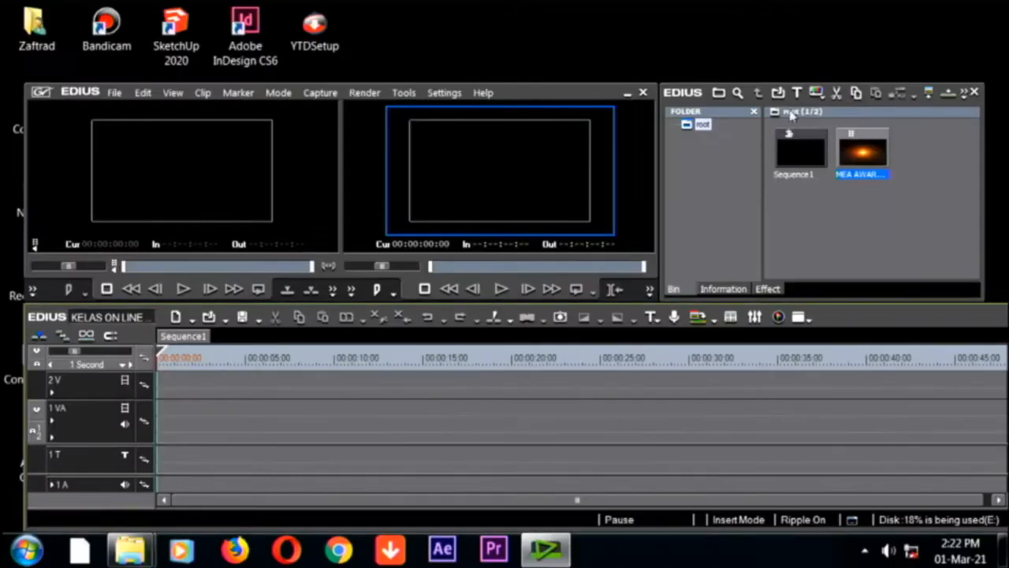
pyautogui.click(826, 243)
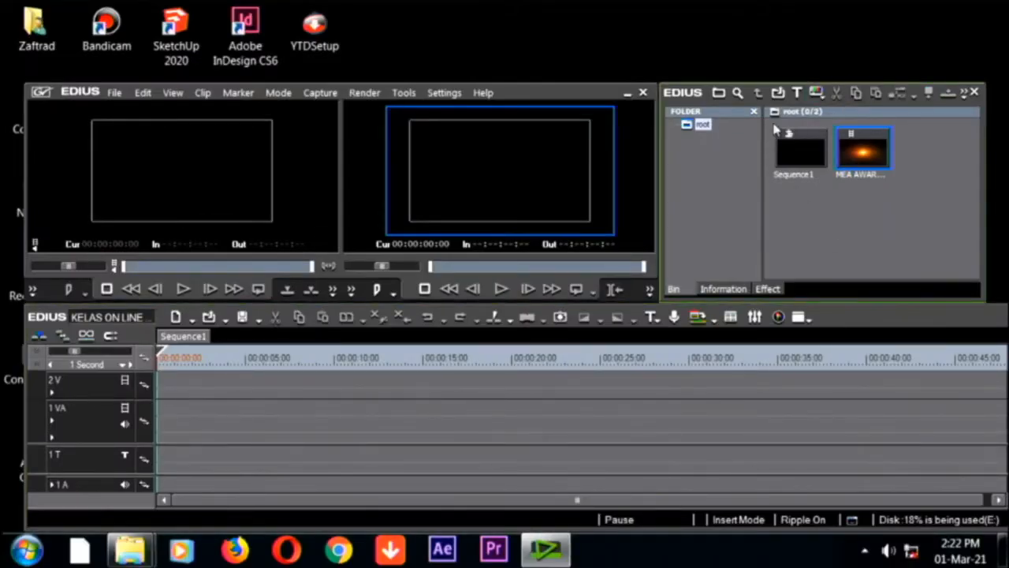
# Add the FINAL MONTAGE MKM KE - 60 clip from the #3.ALL VIDEO MONTAGE 2018 folder to the bin
pyautogui.click(777, 93)
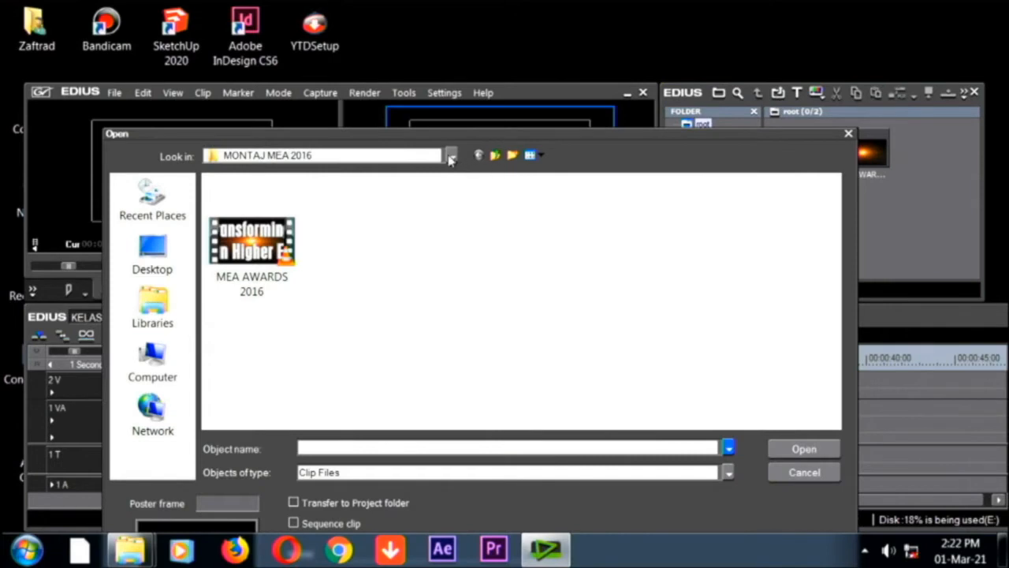
pyautogui.click(451, 157)
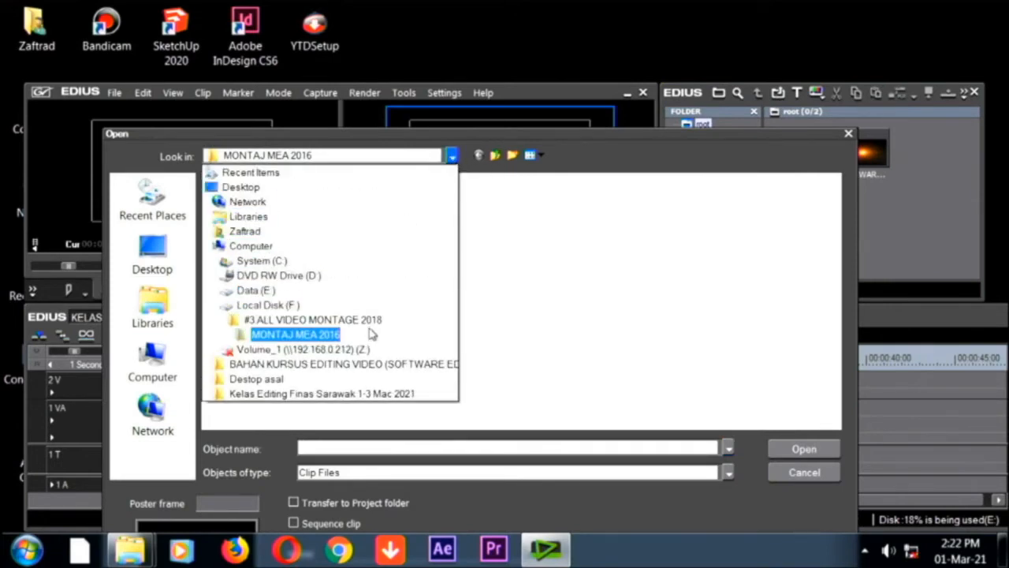
pyautogui.click(374, 319)
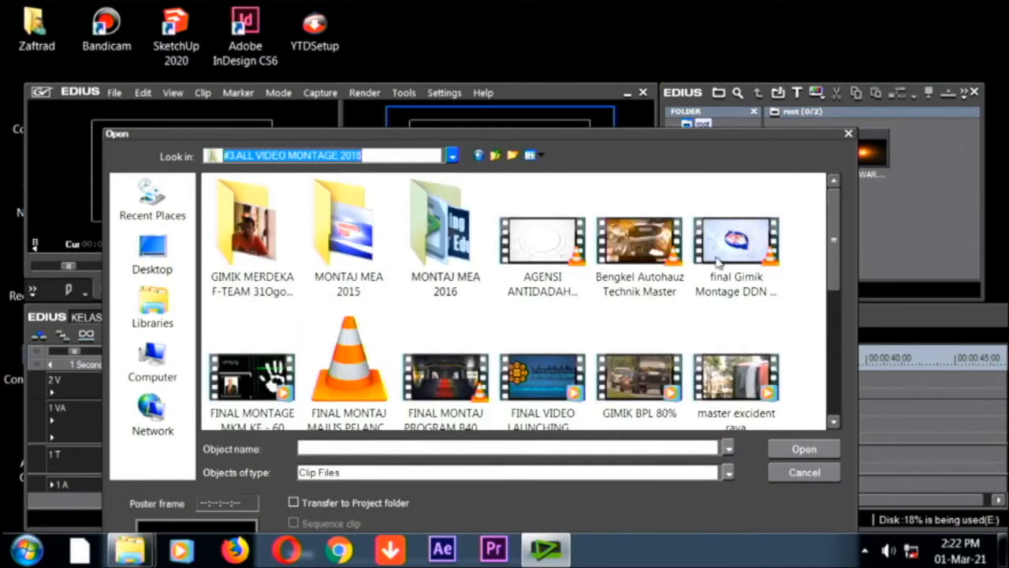
pyautogui.click(267, 384)
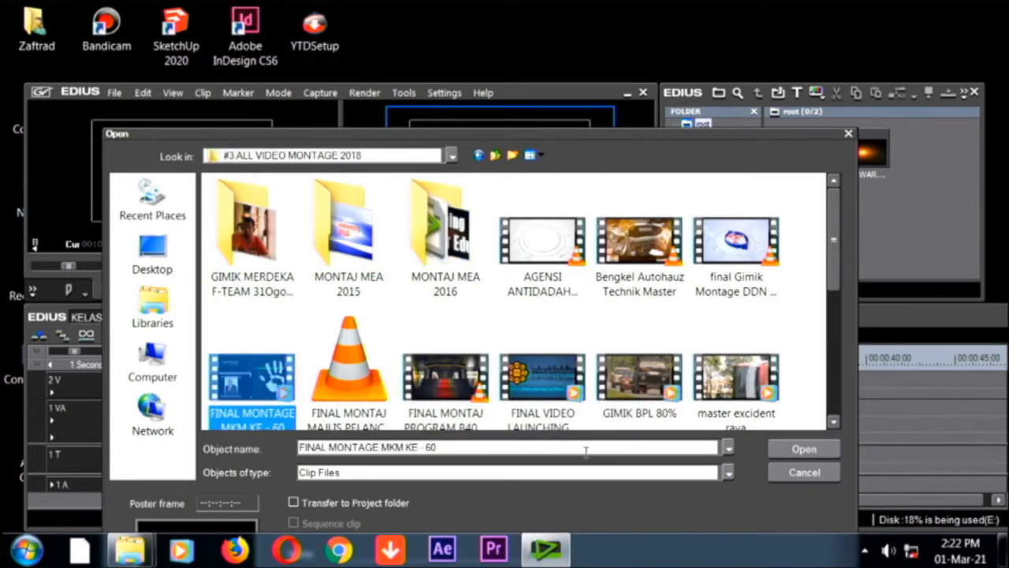
pyautogui.click(803, 449)
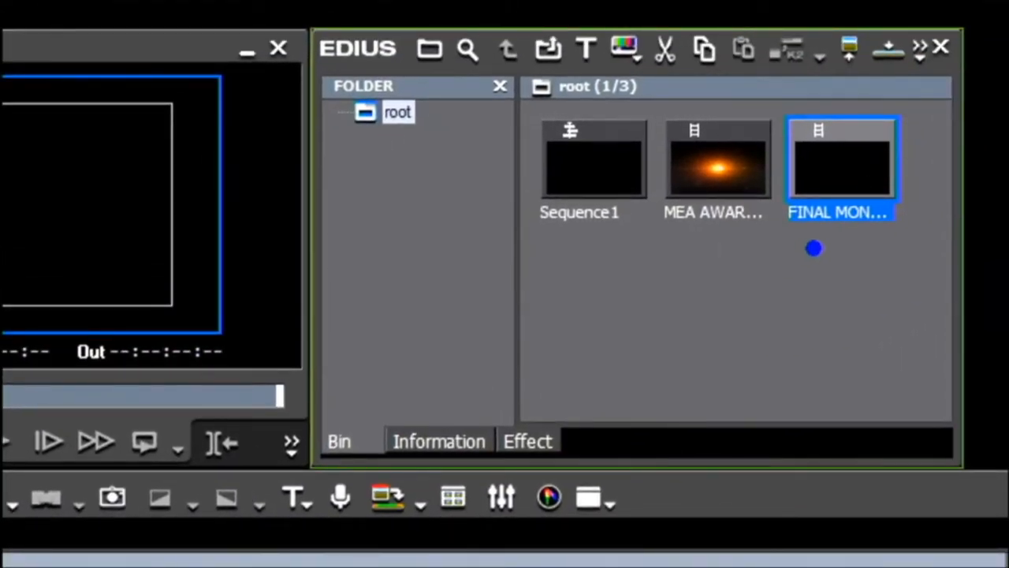
pyautogui.moveTo(841, 249); pyautogui.dragTo(842, 387)
pyautogui.moveTo(710, 271)
pyautogui.mouseDown()
pyautogui.moveTo(724, 392)
pyautogui.moveTo(708, 353)
pyautogui.moveTo(713, 254)
pyautogui.moveTo(762, 284)
pyautogui.mouseUp()
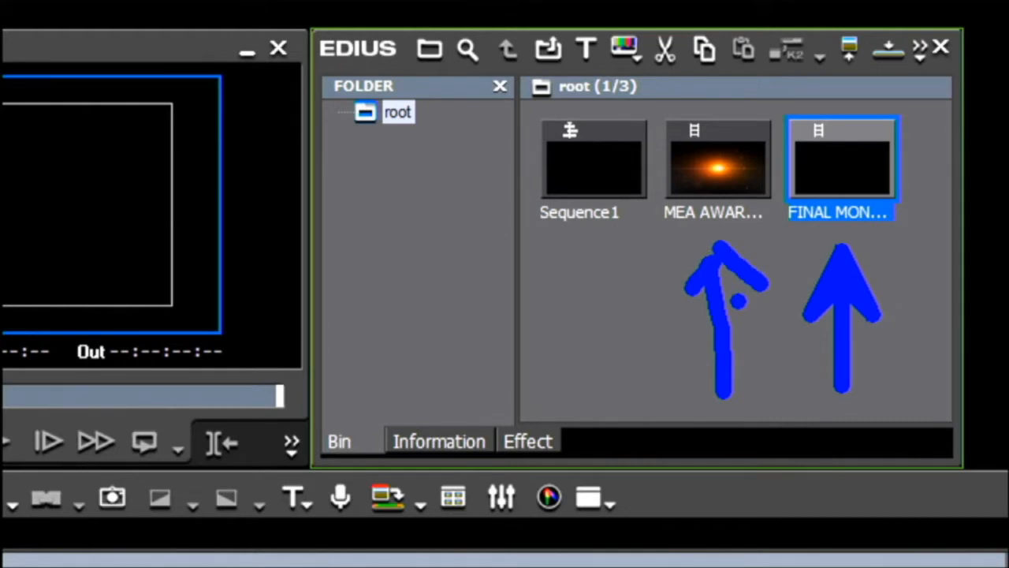
pyautogui.press('Escape')
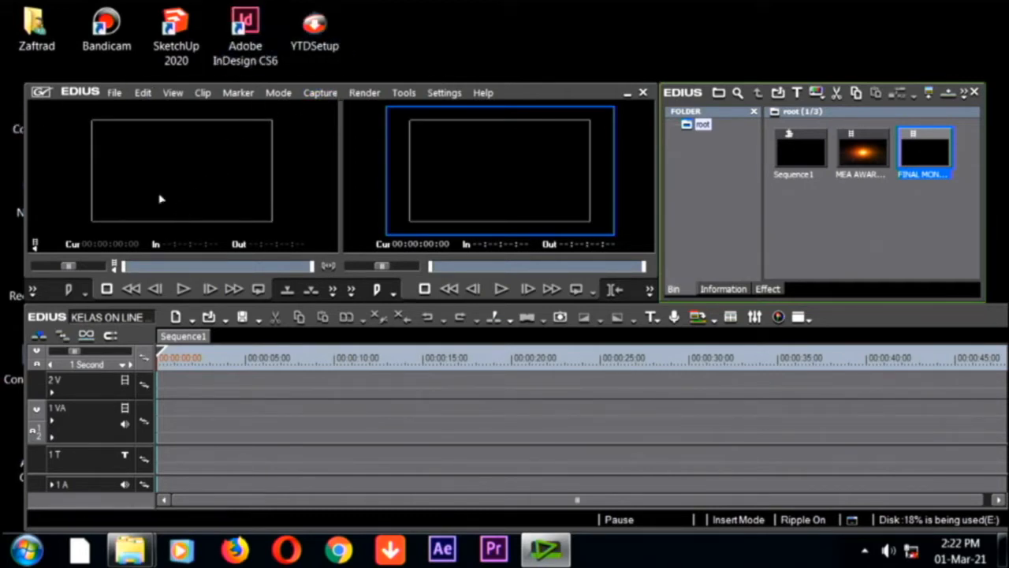
# Load the MEA AWARDS 2016 clip from the bin into the source player and play it
pyautogui.doubleClick(867, 160)
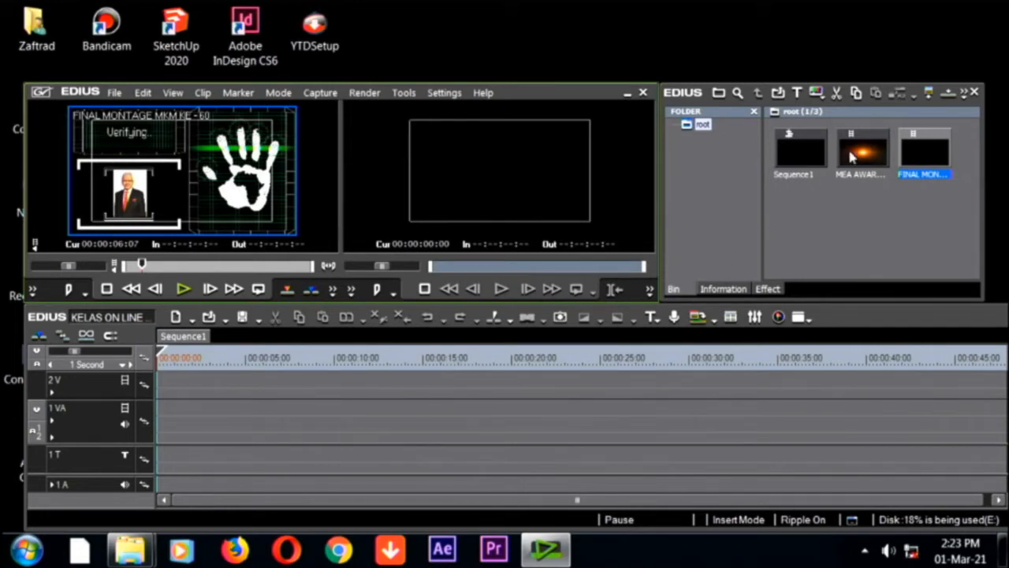
pyautogui.moveTo(858, 163); pyautogui.dragTo(190, 221)
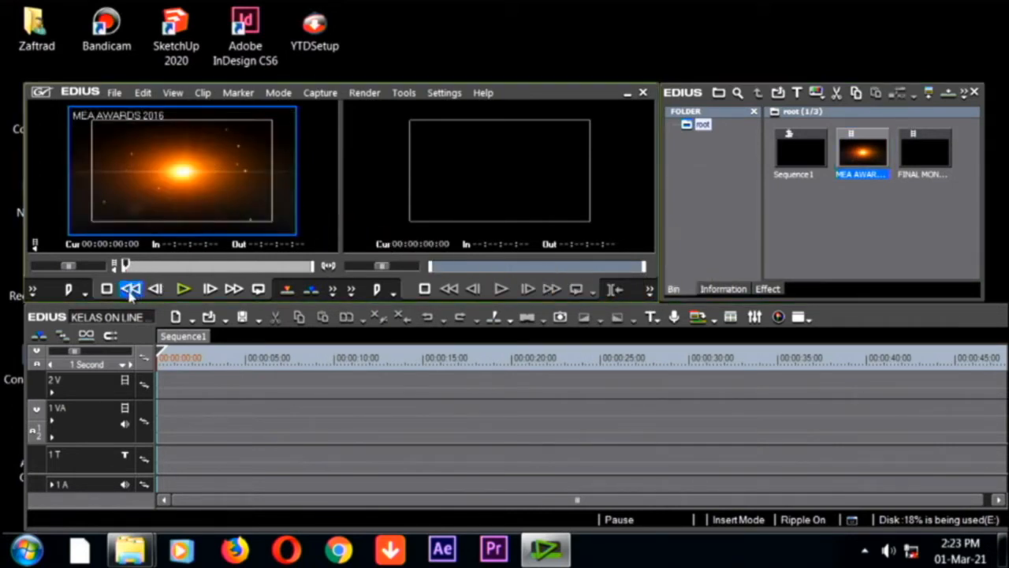
pyautogui.click(183, 289)
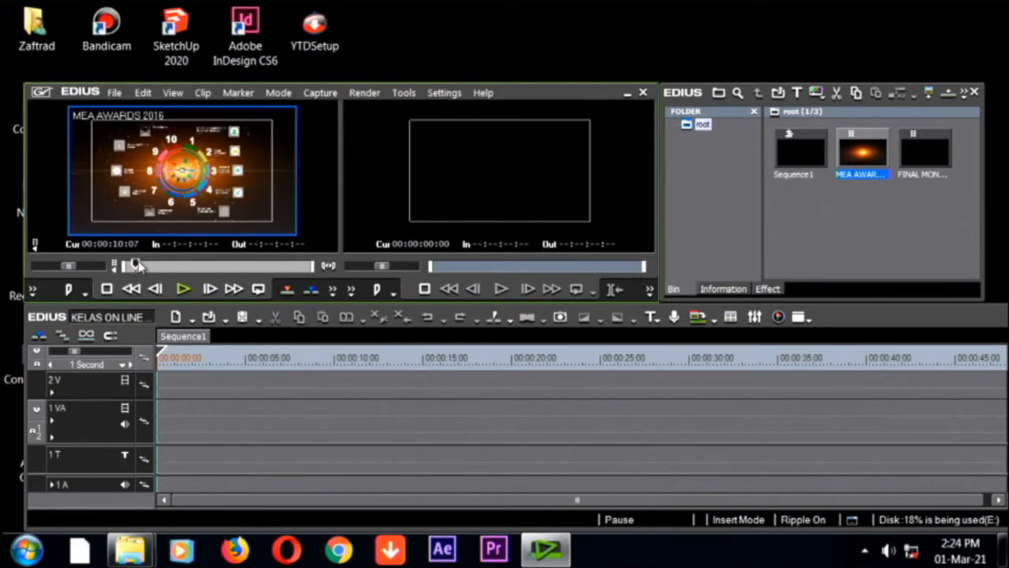
# Return to the start of the MEA AWARDS 2016 clip and position its playhead frame by frame at 00:00:02:12
pyautogui.moveTo(135, 270); pyautogui.dragTo(115, 275)
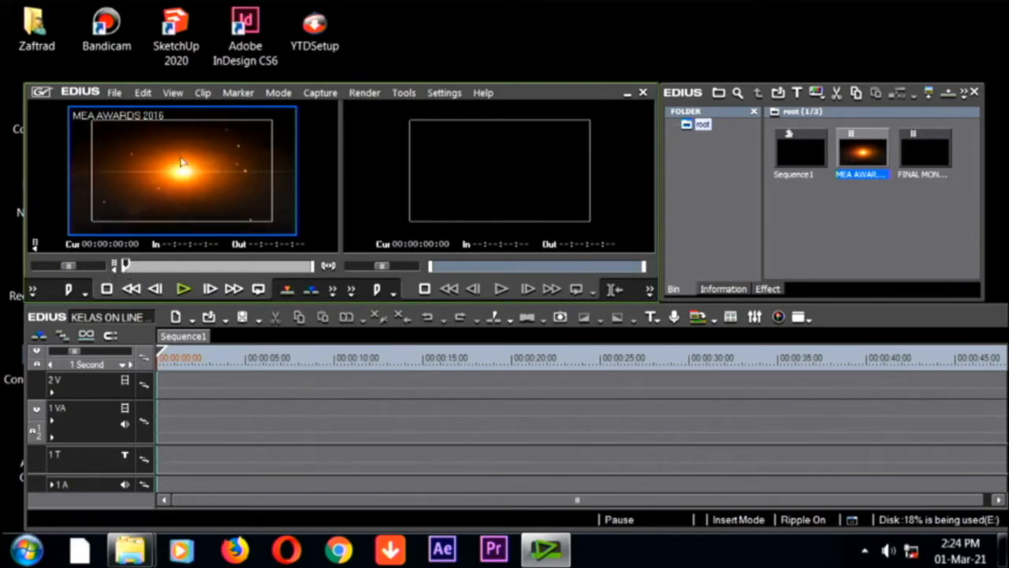
pyautogui.click(126, 265)
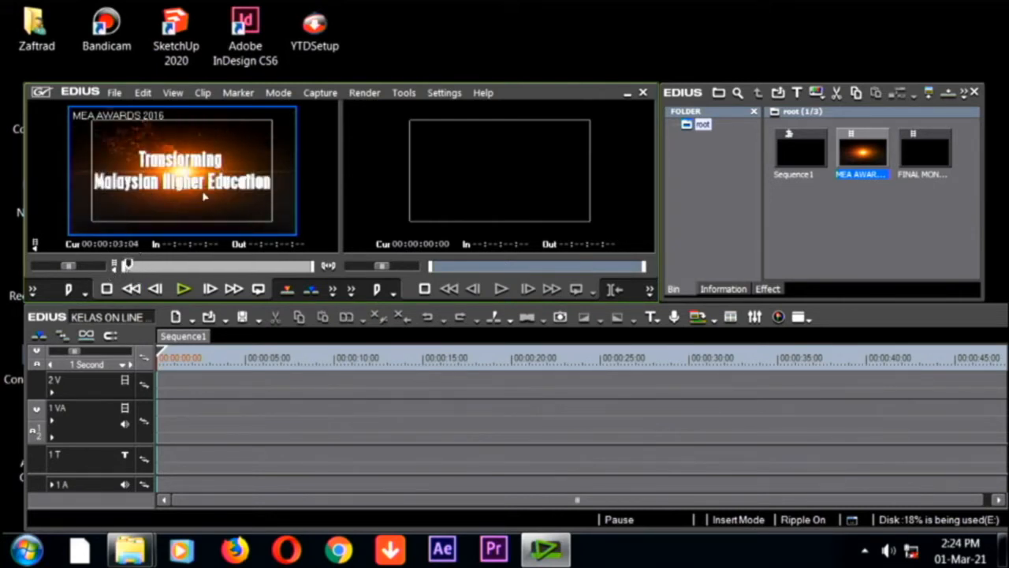
pyautogui.press('Left')
pyautogui.press('Left')
pyautogui.press('Left')
pyautogui.press('Left')
pyautogui.press('Left')
pyautogui.press('Left')
pyautogui.press('Left')
pyautogui.press('Left')
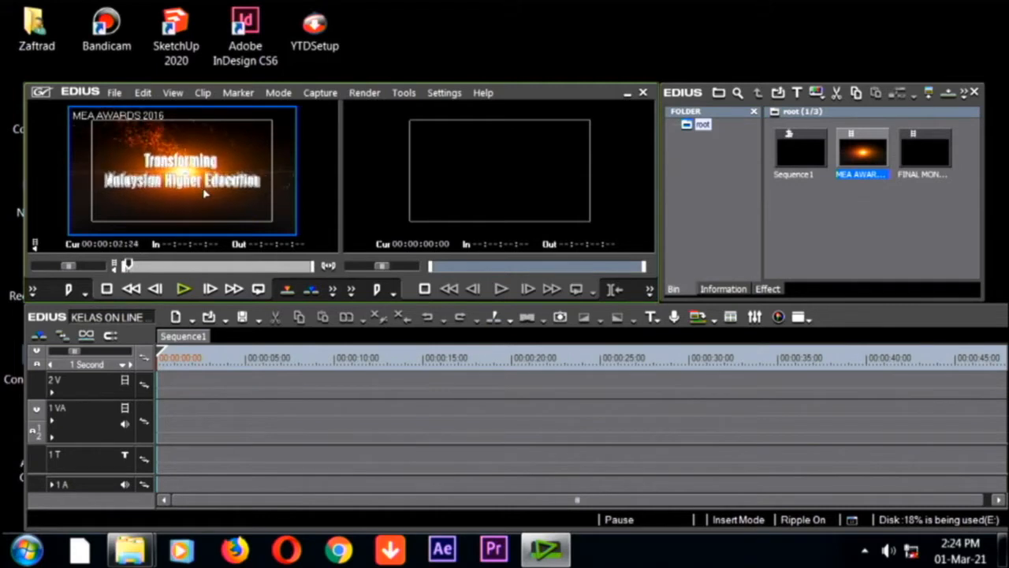
pyautogui.press('Left')
pyautogui.press('Left')
pyautogui.press('Left')
pyautogui.press('Left')
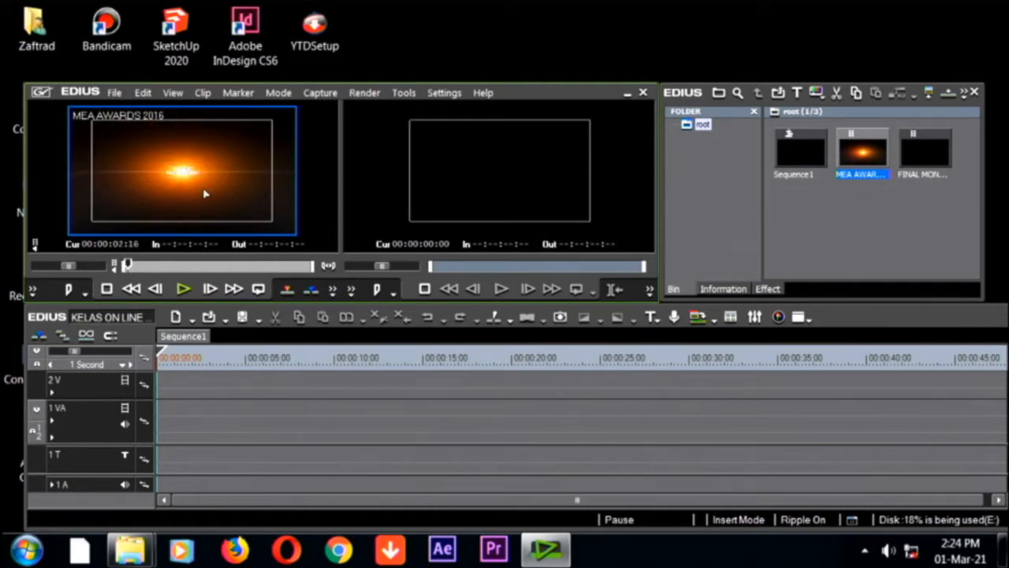
pyautogui.press('Left')
pyautogui.press('Left')
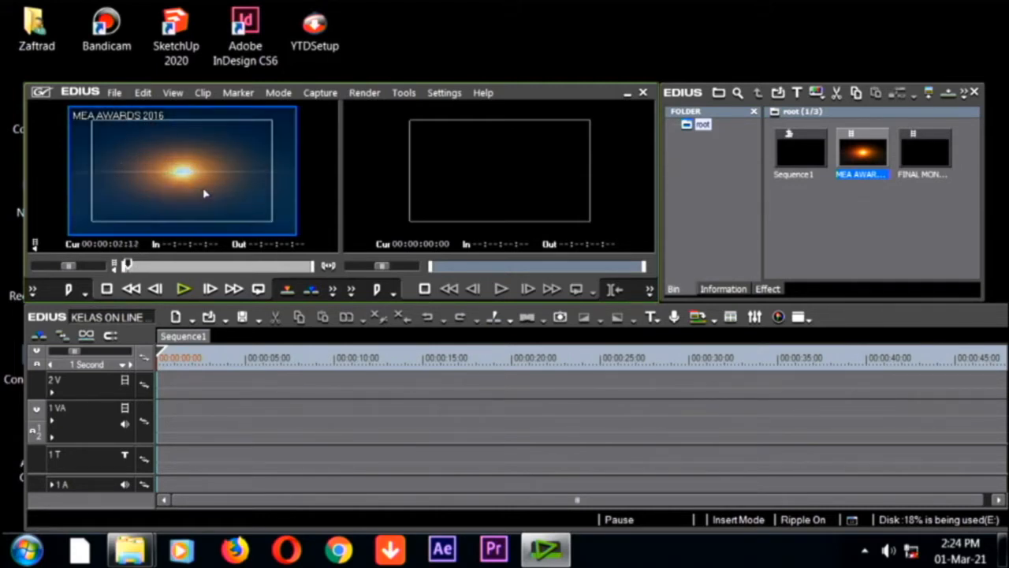
pyautogui.press('Right')
pyautogui.press('Right')
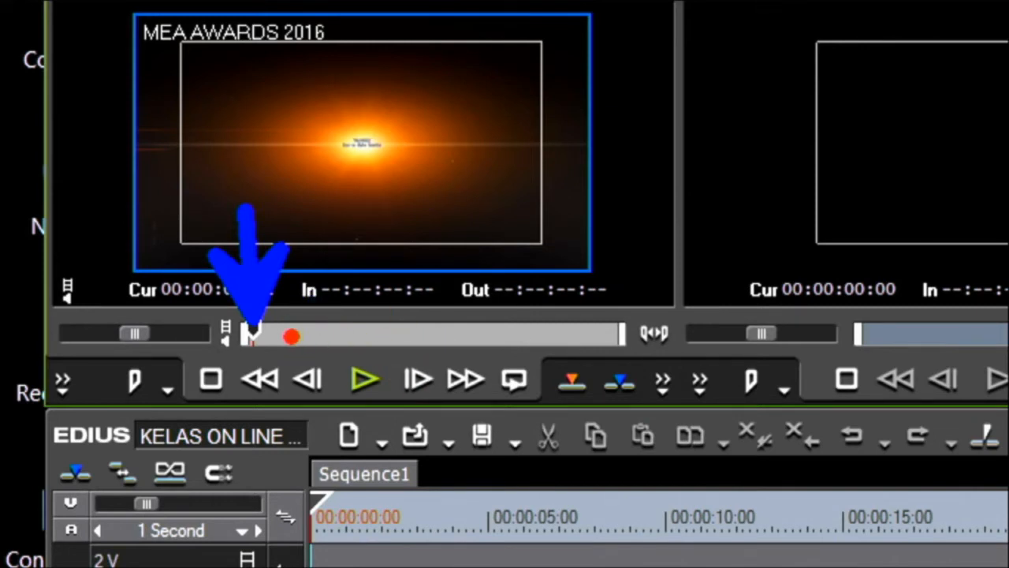
pyautogui.moveTo(292, 335); pyautogui.dragTo(409, 334)
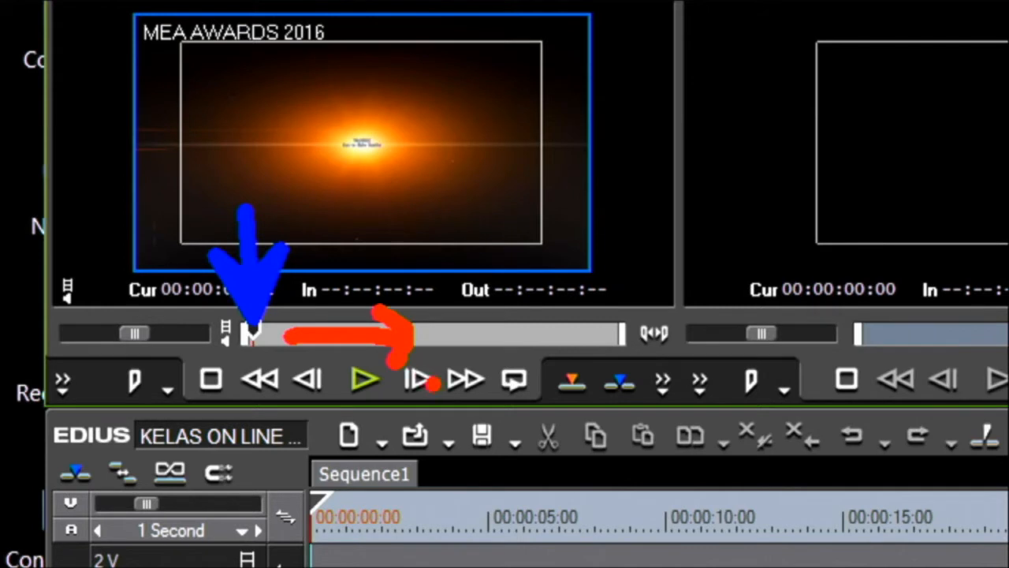
pyautogui.moveTo(465, 451); pyautogui.dragTo(418, 347)
pyautogui.moveTo(412, 399); pyautogui.dragTo(473, 404)
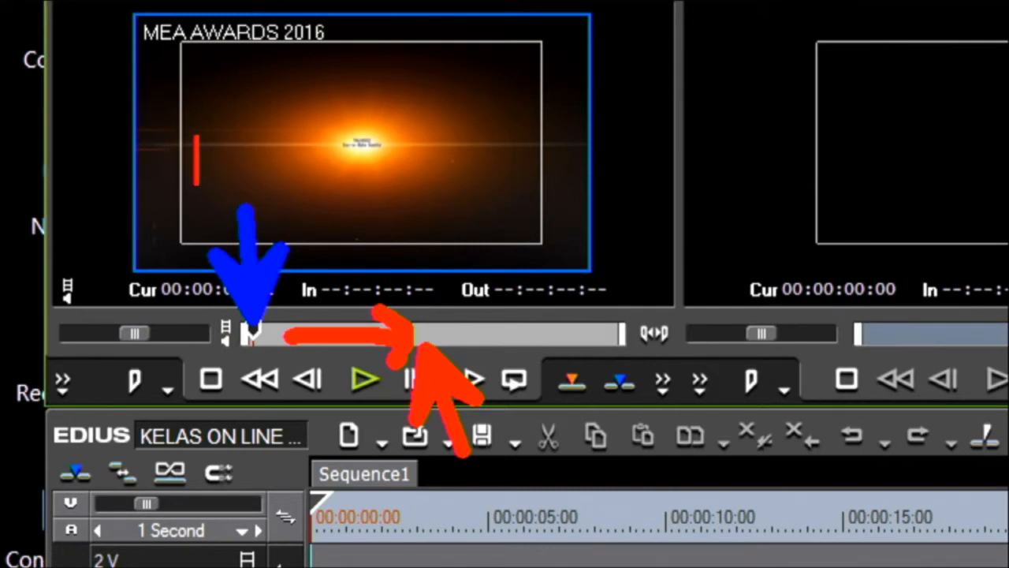
pyautogui.write('IN POI')
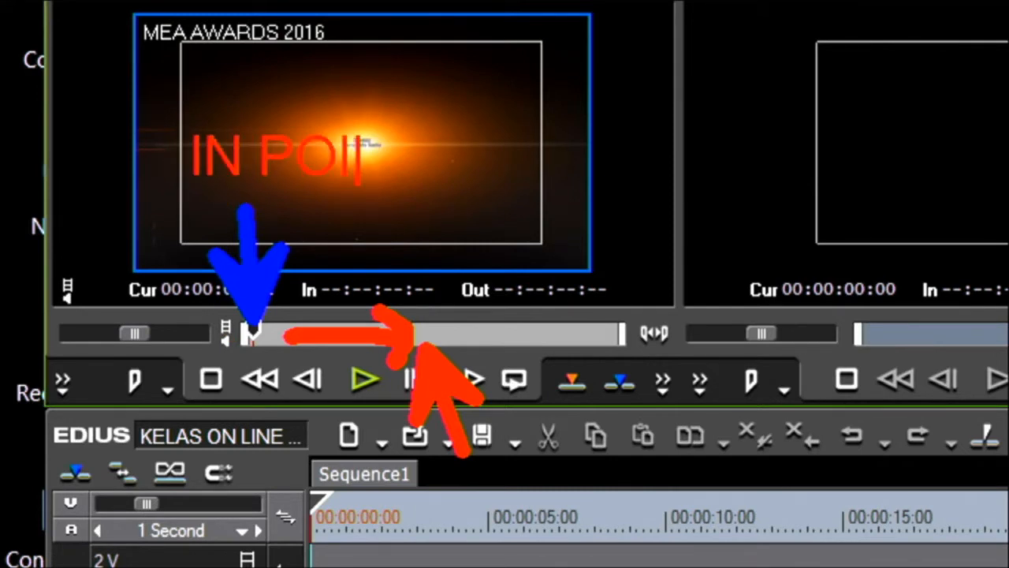
pyautogui.write('NT')
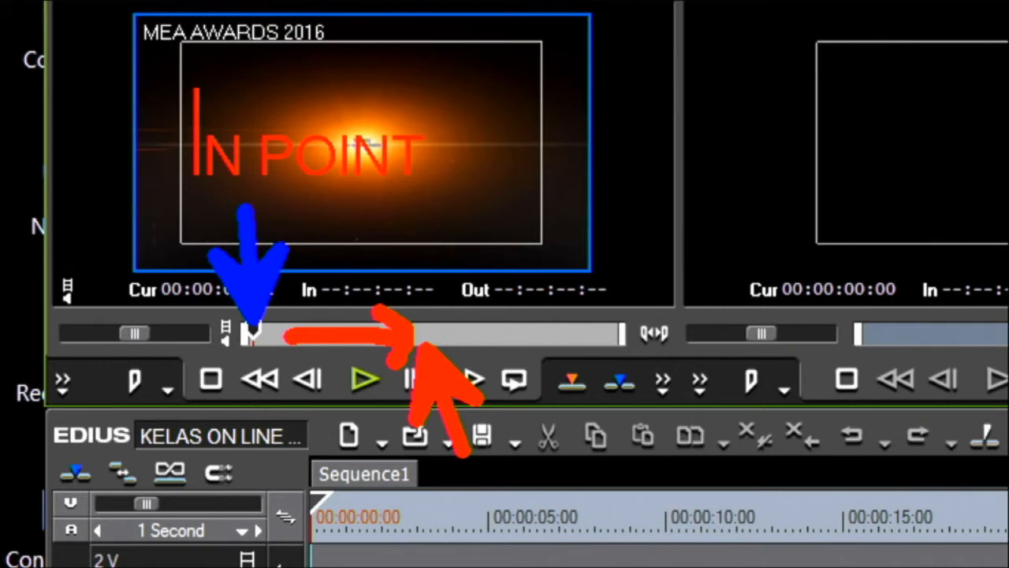
pyautogui.write('i')
pyautogui.press('Escape')
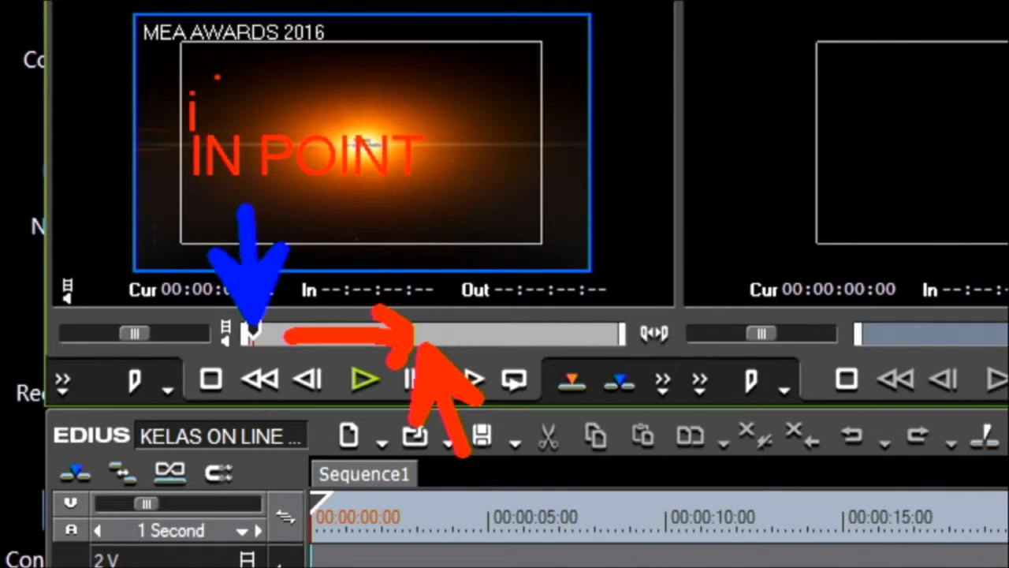
pyautogui.moveTo(208, 72); pyautogui.dragTo(197, 131)
pyautogui.moveTo(137, 55)
pyautogui.mouseDown()
pyautogui.moveTo(137, 104)
pyautogui.moveTo(175, 134)
pyautogui.mouseUp()
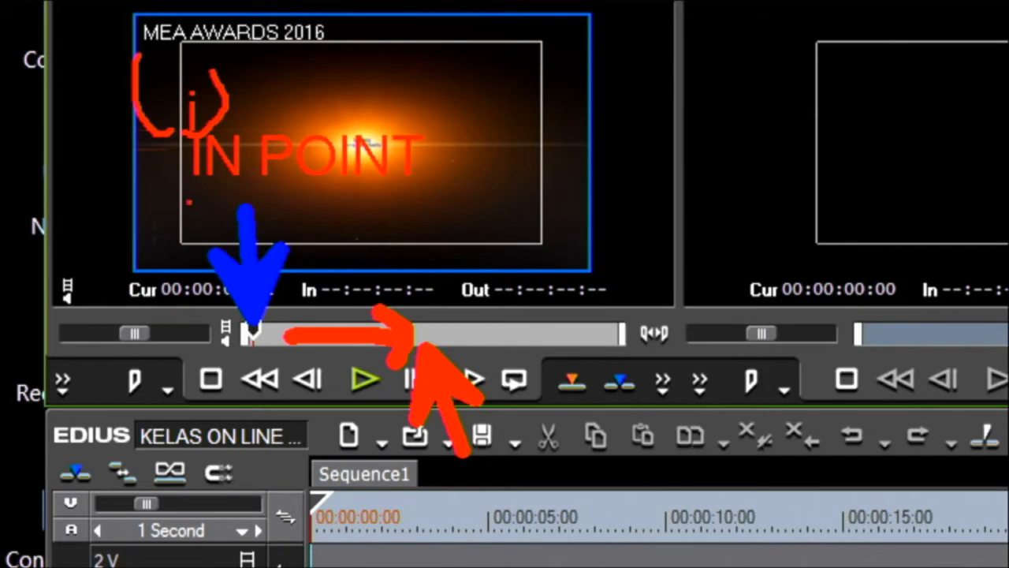
pyautogui.press('Escape')
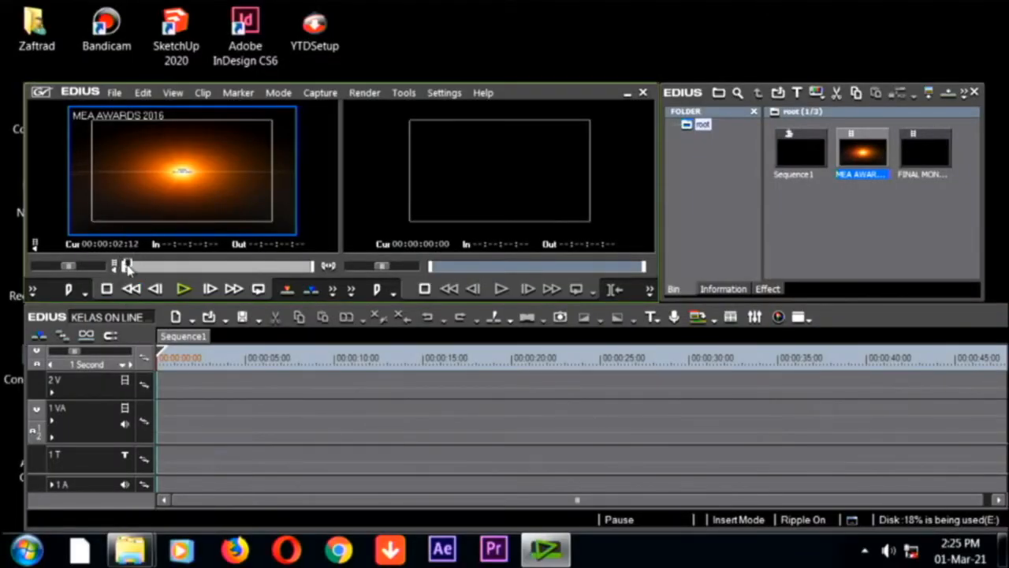
# Mark the In point at 00:00:02:12 and the Out point at 00:00:06:21 on the MEA AWARDS 2016 source clip
pyautogui.press('i')
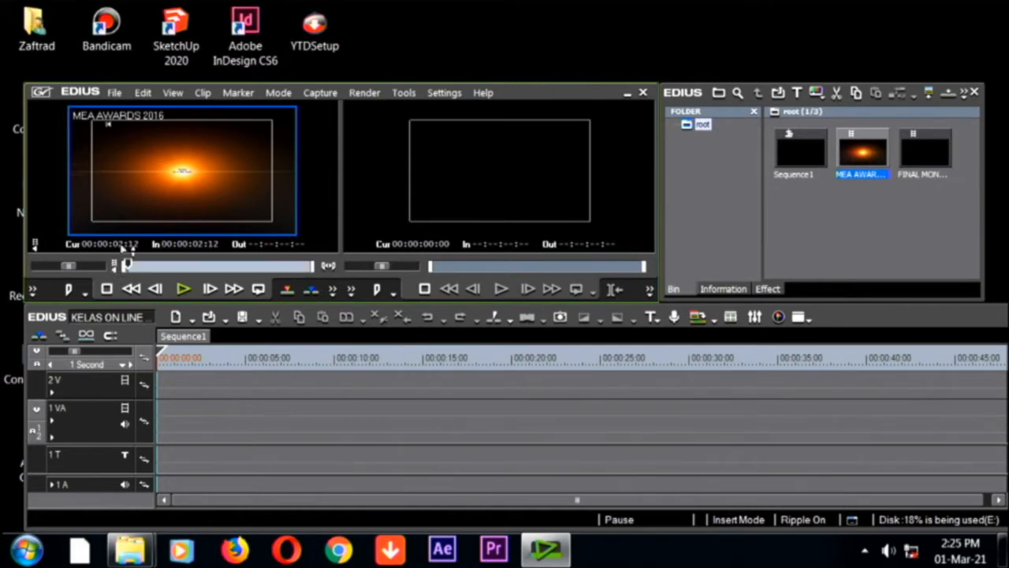
pyautogui.click(132, 266)
pyautogui.click(155, 289)
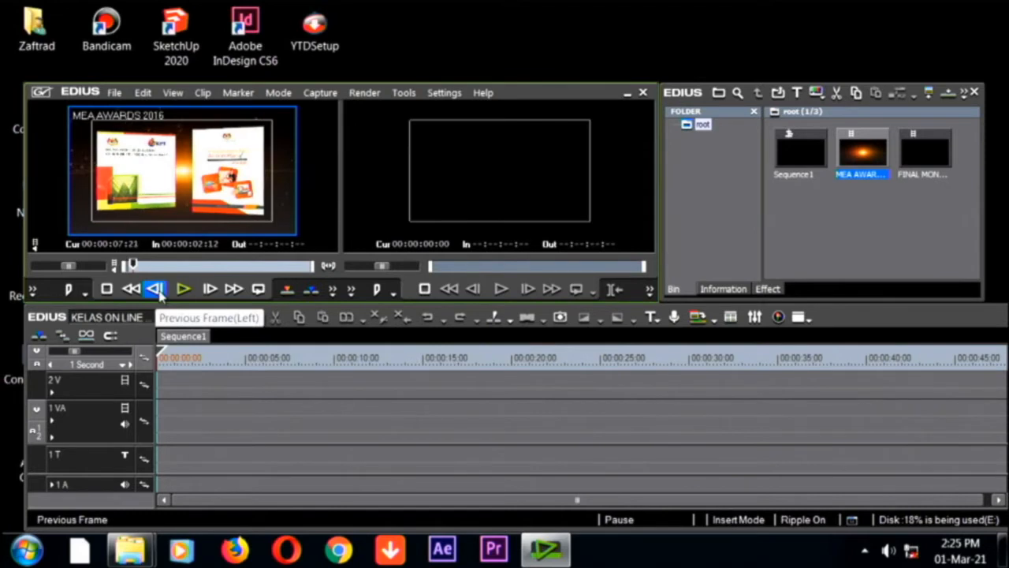
pyautogui.click(155, 289)
pyautogui.press('Left')
pyautogui.press('Left')
pyautogui.press('Left')
pyautogui.press('Left')
pyautogui.press('Left')
pyautogui.press('Left')
pyautogui.press('Left')
pyautogui.press('Left')
pyautogui.press('Left')
pyautogui.press('Left')
pyautogui.press('Left')
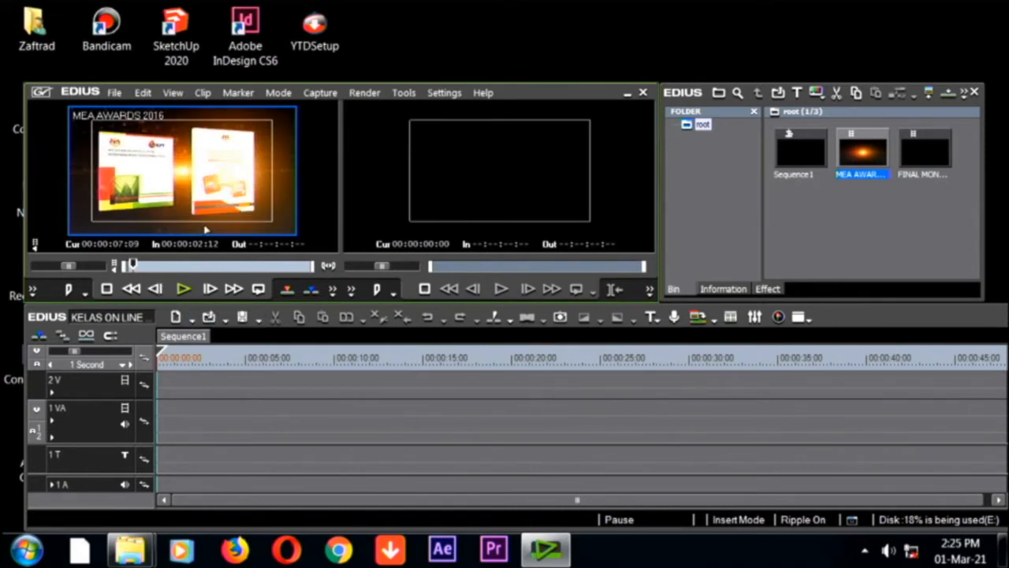
pyautogui.press('Left')
pyautogui.press('Left')
pyautogui.press('Left')
pyautogui.press('Left')
pyautogui.press('Left')
pyautogui.press('Left')
pyautogui.press('Left')
pyautogui.press('Left')
pyautogui.press('Left')
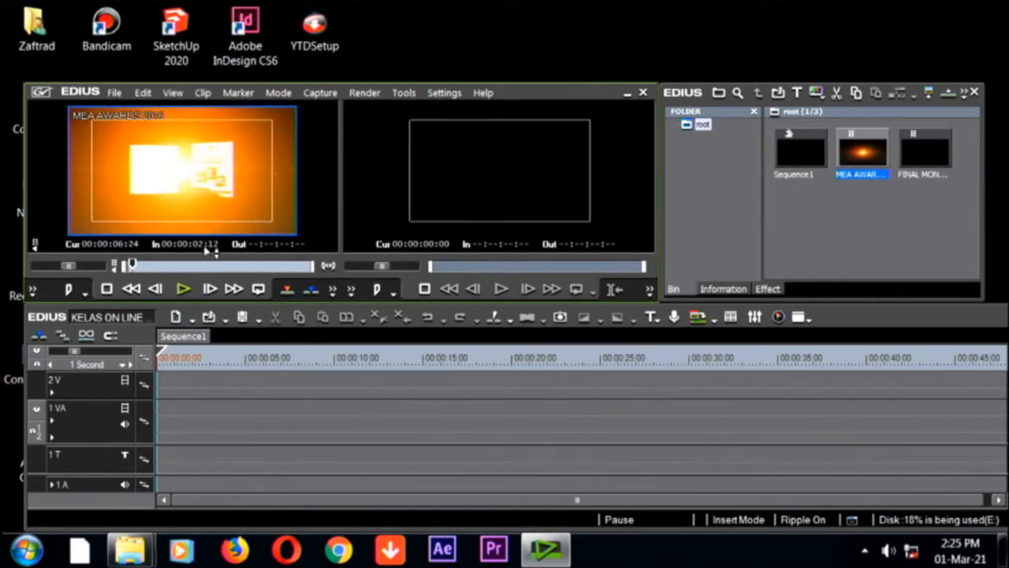
pyautogui.press('Left')
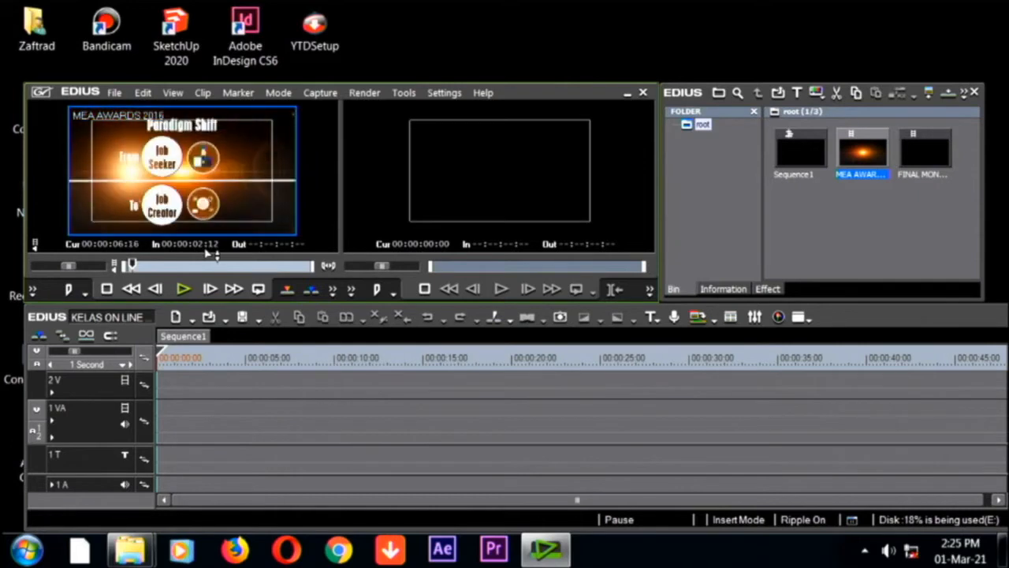
pyautogui.press('Right')
pyautogui.press('Right')
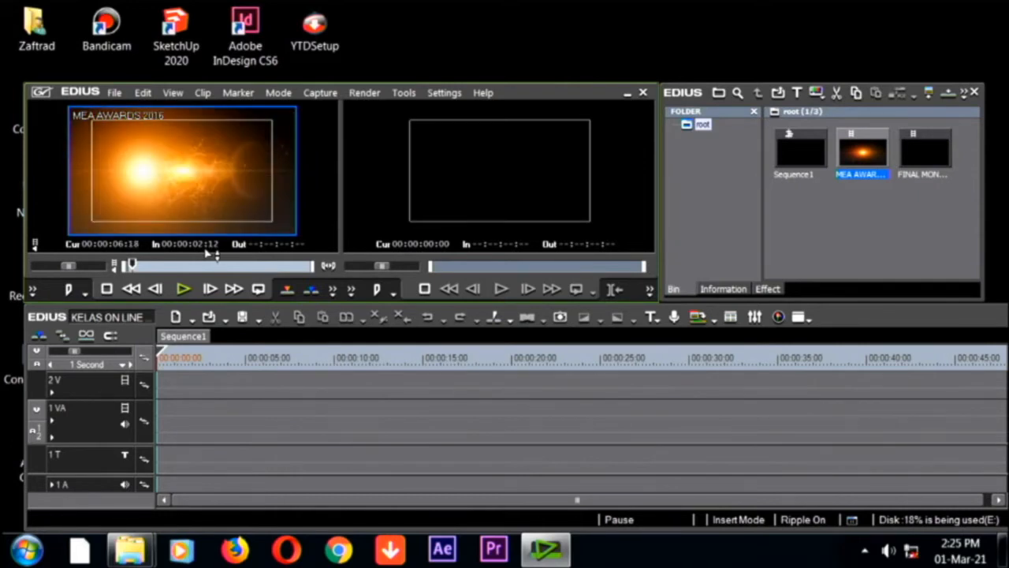
pyautogui.press('Right')
pyautogui.press('Right')
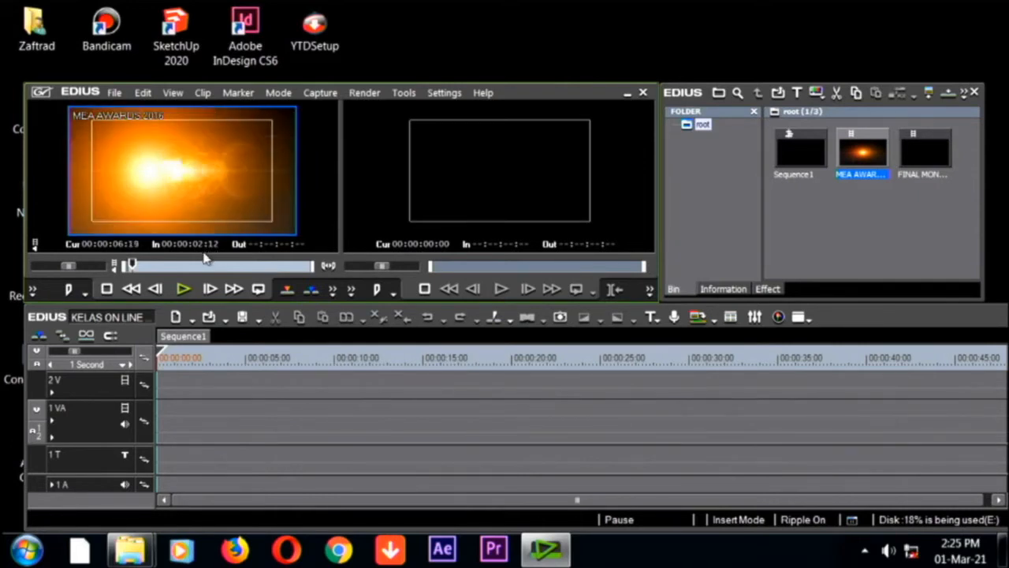
pyautogui.press('Right')
pyautogui.press('Right')
pyautogui.press('Right')
pyautogui.press('Right')
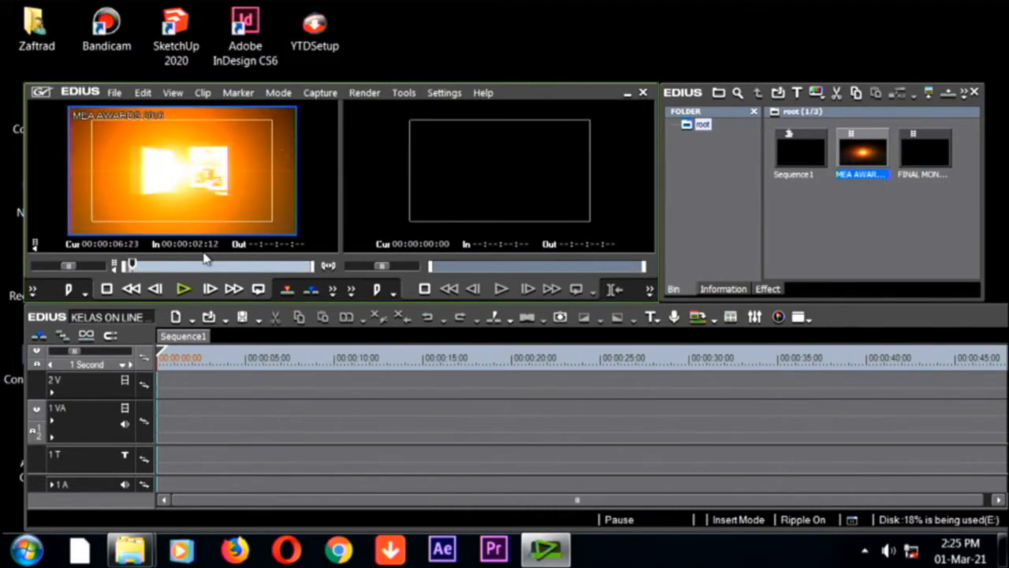
pyautogui.press('Left')
pyautogui.press('Left')
pyautogui.press('Left')
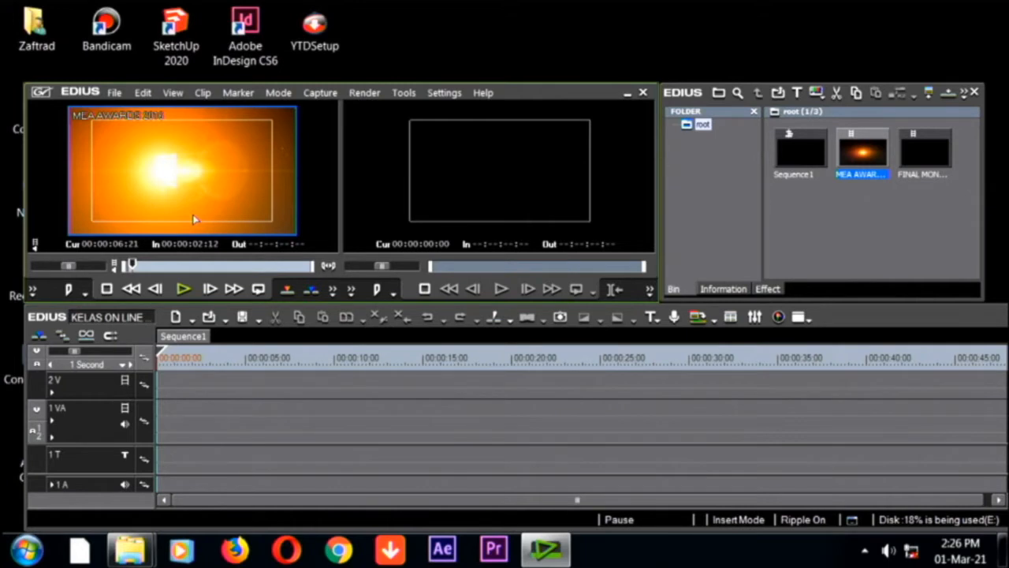
pyautogui.press('o')
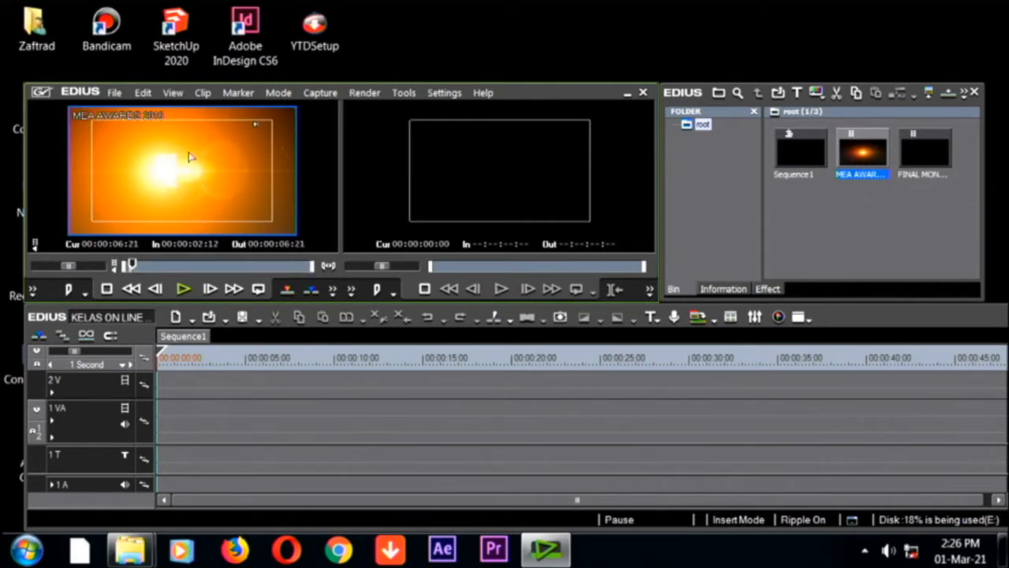
# Place the marked MEA AWARDS 2016 section at the start of track 1VA and return the timeline playhead to 00:00:00:00
pyautogui.moveTo(190, 157); pyautogui.dragTo(161, 435)
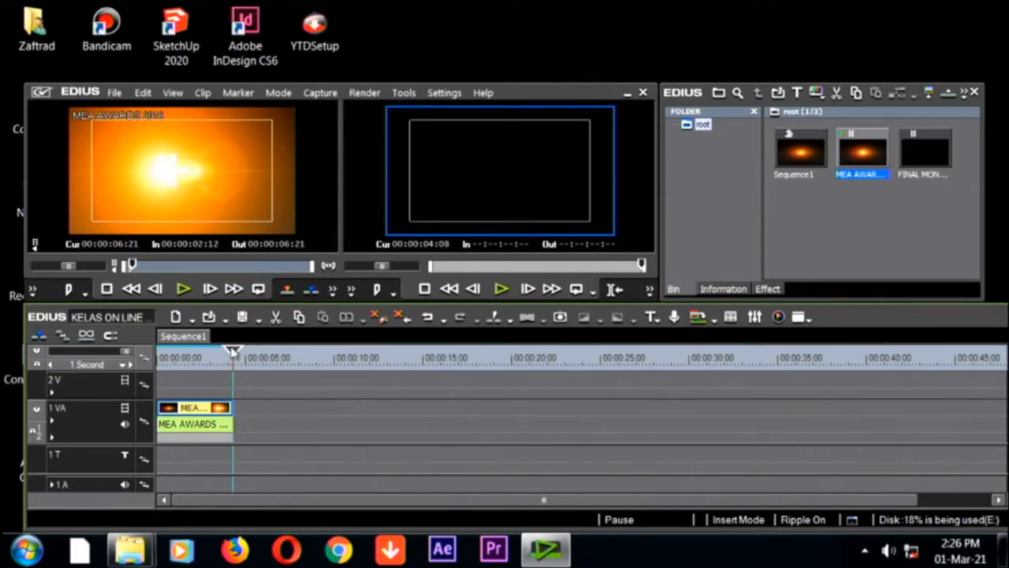
pyautogui.moveTo(233, 351); pyautogui.dragTo(112, 354)
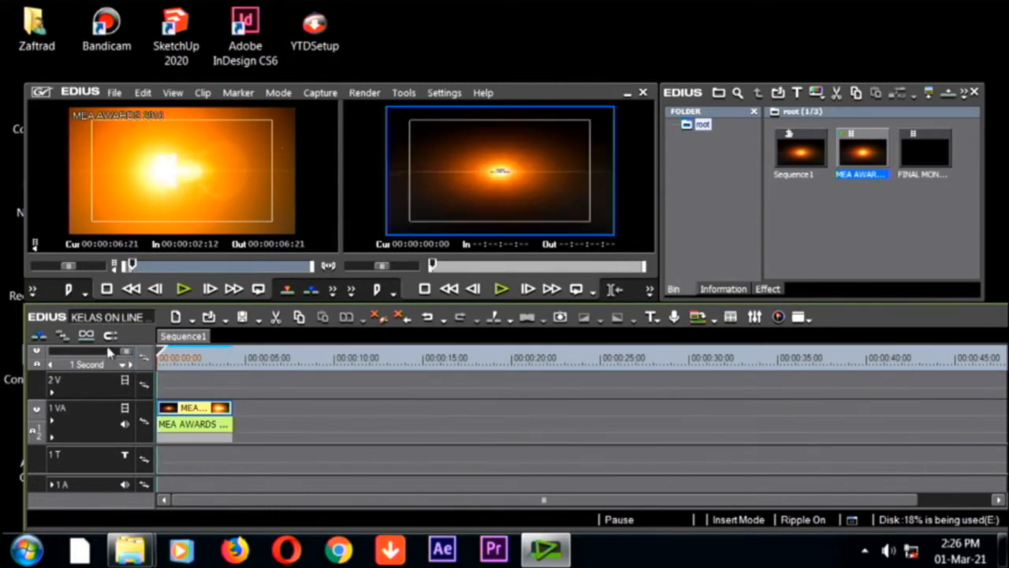
# Load the FINAL MONTAGE MKM KE - 60 clip from the bin into the source player and move its playhead to 00:00:07:17
pyautogui.doubleClick(927, 156)
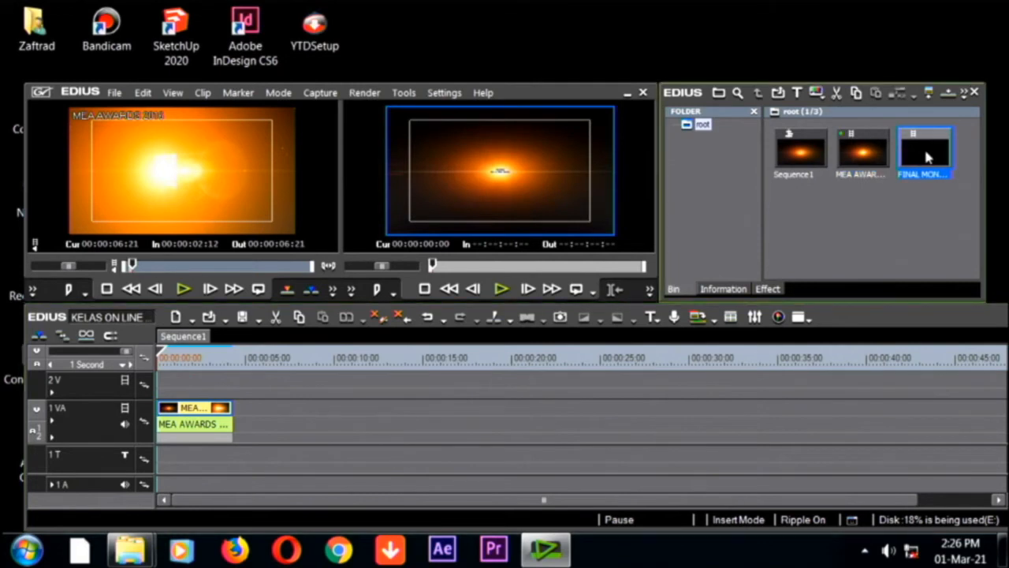
pyautogui.click(145, 265)
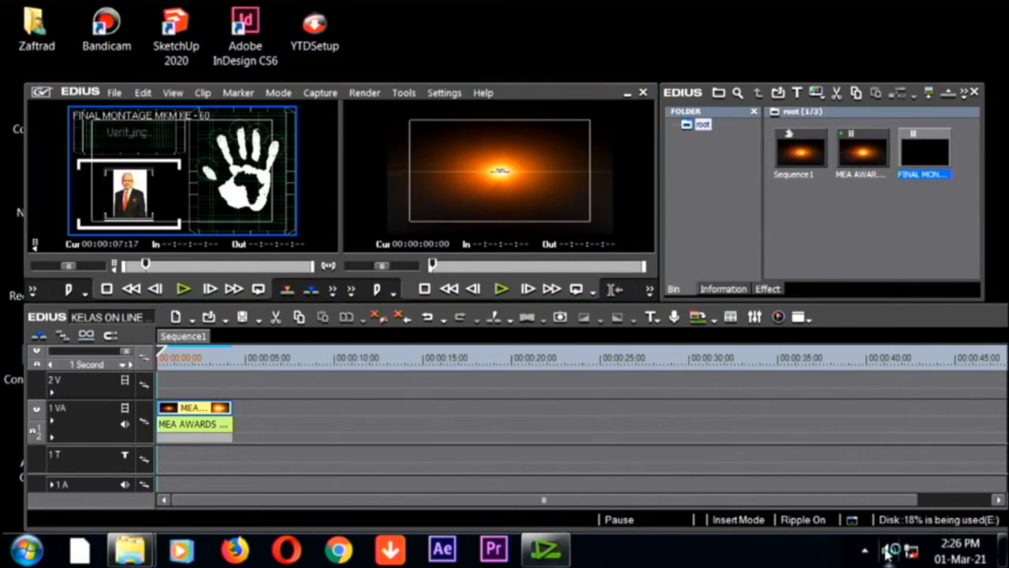
# Lower the computer's speaker volume
pyautogui.click(887, 552)
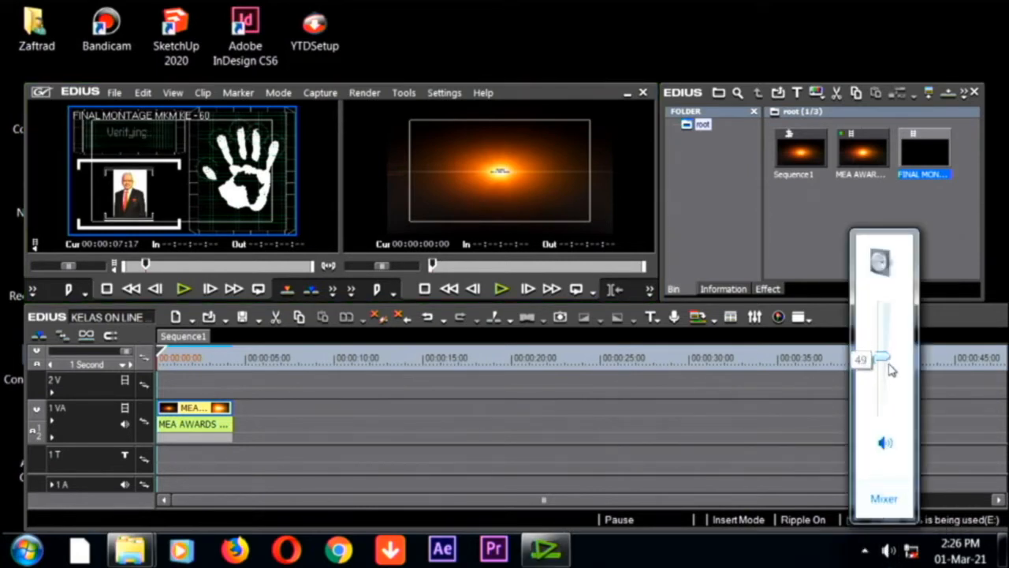
pyautogui.moveTo(881, 356); pyautogui.dragTo(883, 397)
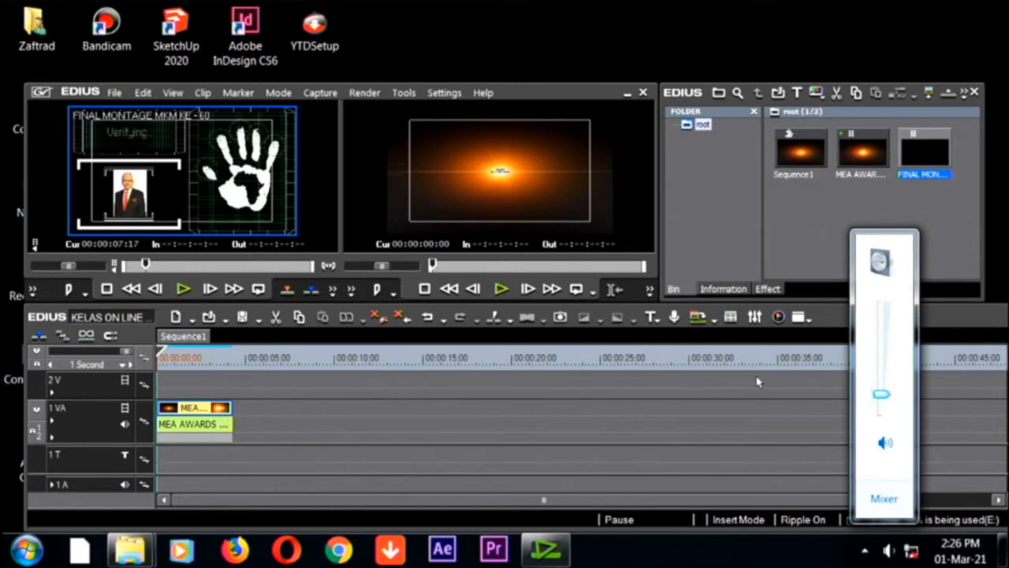
pyautogui.click(691, 397)
# Play the FINAL MONTAGE MKM KE - 60 source clip, step back frame by frame and mark its In point at 00:00:11:14
pyautogui.click(176, 291)
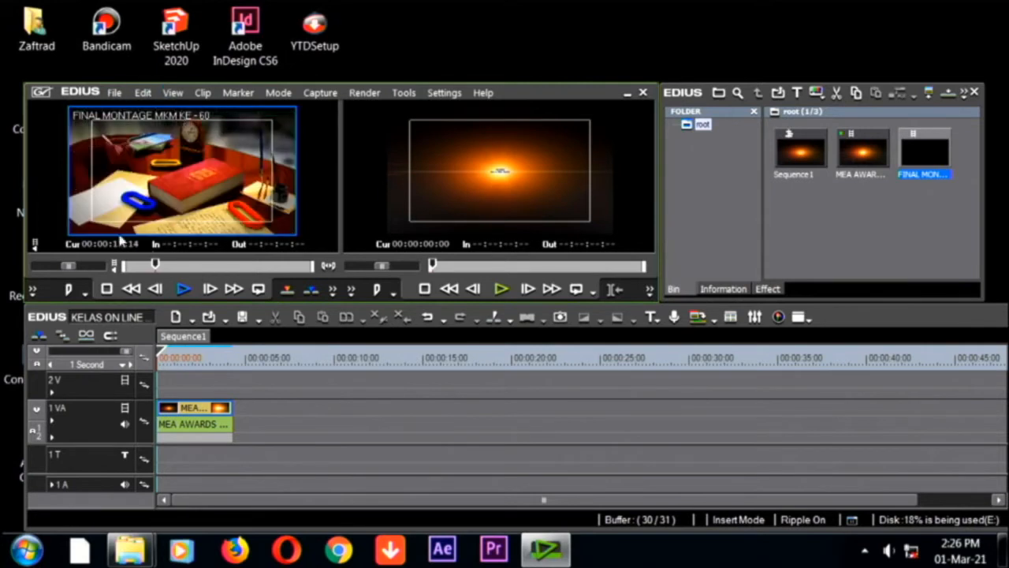
pyautogui.press('space')
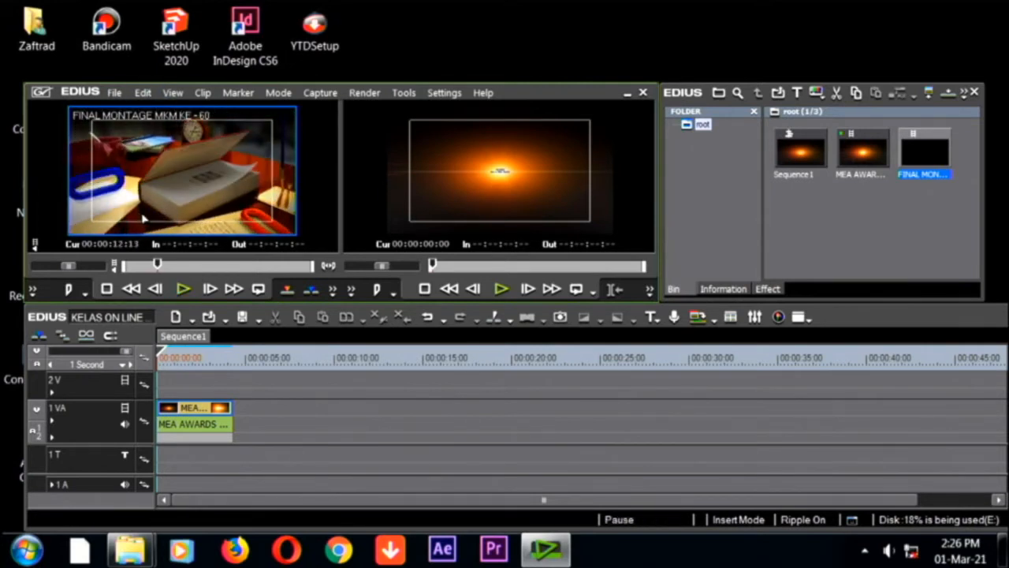
pyautogui.press('Left')
pyautogui.press('Left')
pyautogui.press('Left')
pyautogui.press('Left')
pyautogui.press('Left')
pyautogui.press('Left')
pyautogui.press('Left')
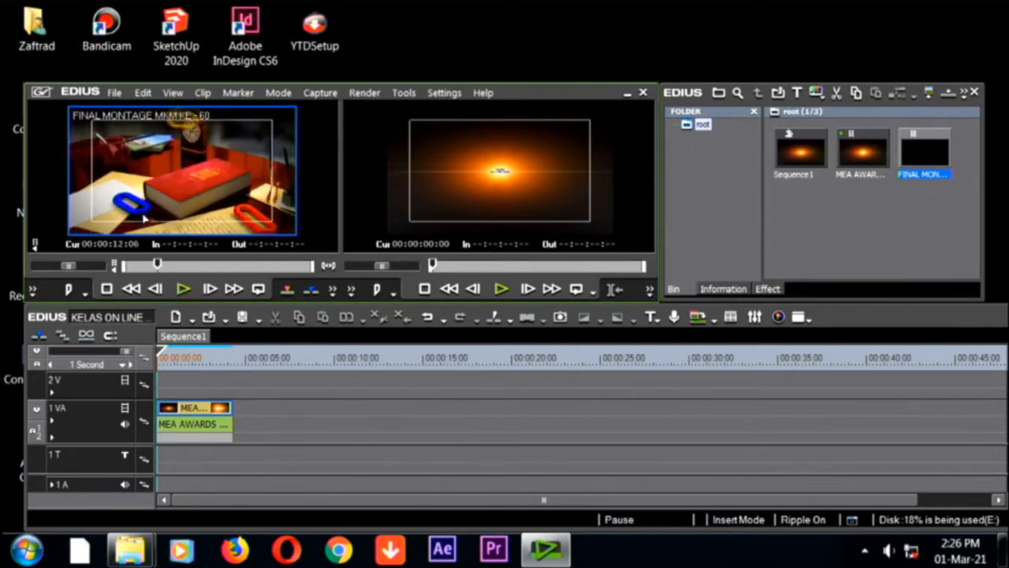
pyautogui.press('Left')
pyautogui.press('Left')
pyautogui.press('Left')
pyautogui.press('Left')
pyautogui.press('Left')
pyautogui.press('Left')
pyautogui.press('Left')
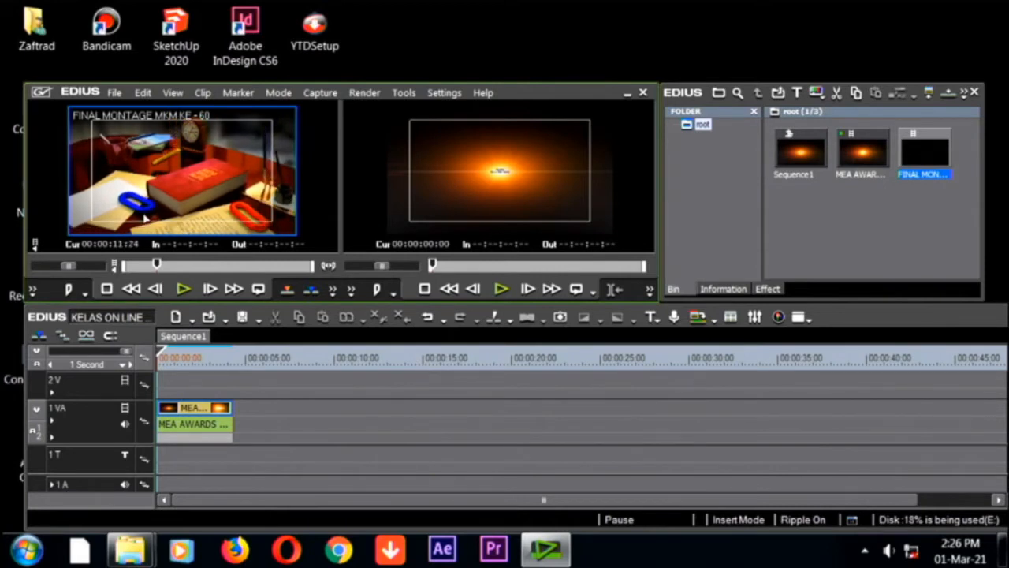
pyautogui.press('Left')
pyautogui.press('Left')
pyautogui.press('Left')
pyautogui.press('Left')
pyautogui.press('Left')
pyautogui.press('Left')
pyautogui.press('Left')
pyautogui.press('Left')
pyautogui.press('Left')
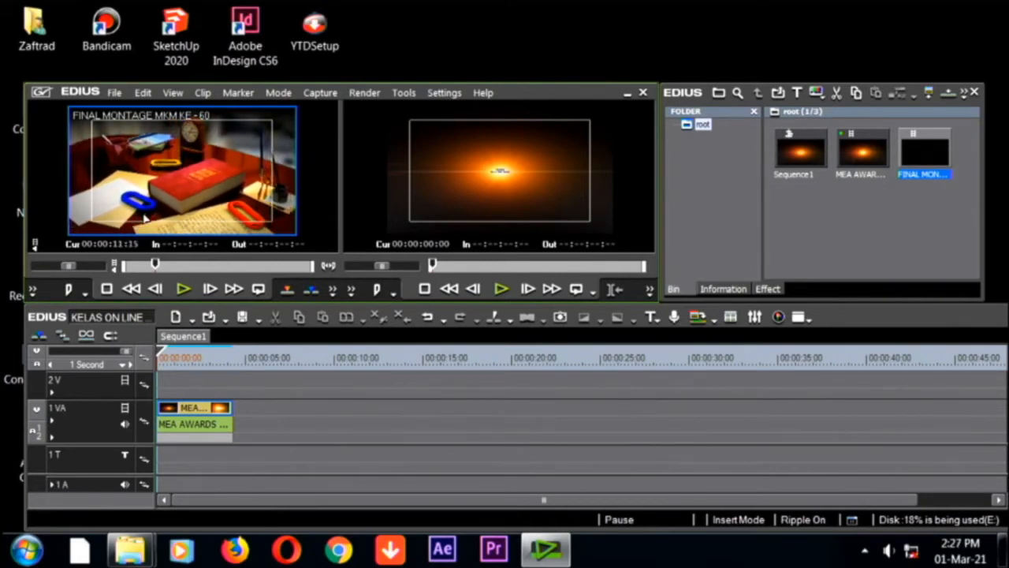
pyautogui.press('Left')
pyautogui.press('Left')
pyautogui.press('Right')
pyautogui.press('i')
# Mark the Out point of the FINAL MONTAGE MKM KE - 60 source clip at 00:00:17:24
pyautogui.moveTo(155, 265); pyautogui.dragTo(174, 265)
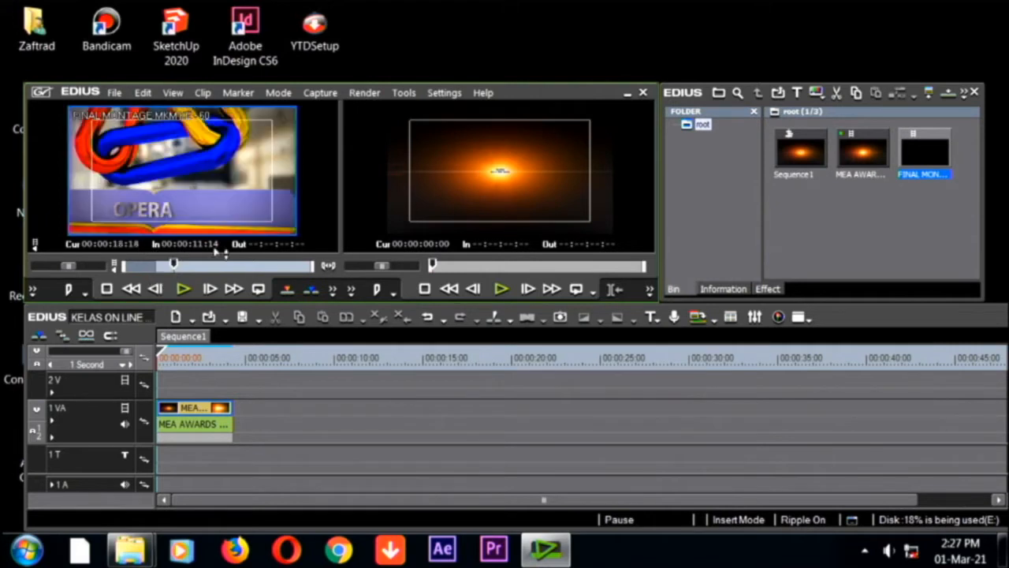
pyautogui.scroll(7, 201, 236)
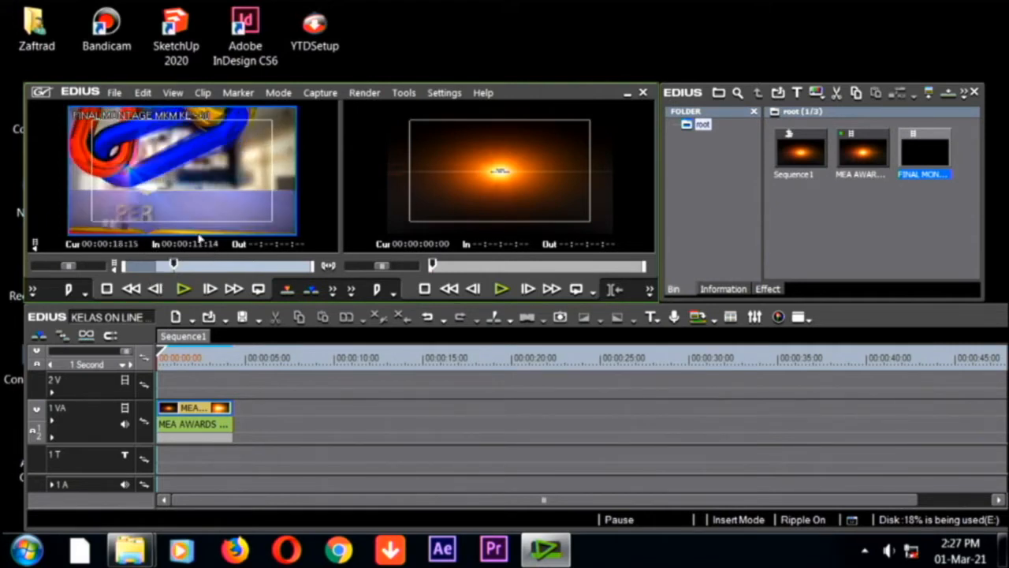
pyautogui.scroll(6, 201, 236)
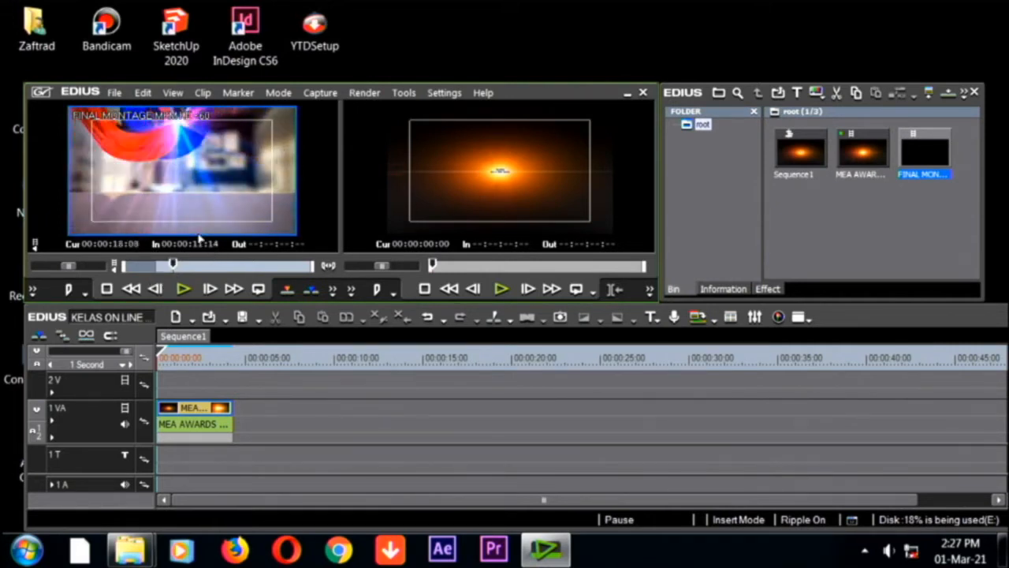
pyautogui.scroll(5, 201, 238)
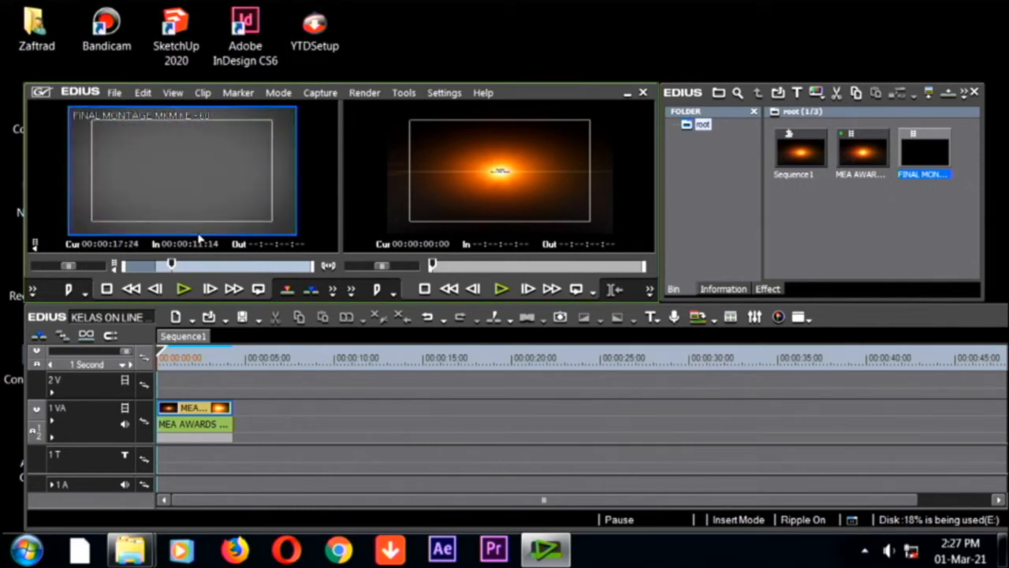
pyautogui.scroll(2, 201, 238)
pyautogui.scroll(-2, 199, 239)
pyautogui.press('o')
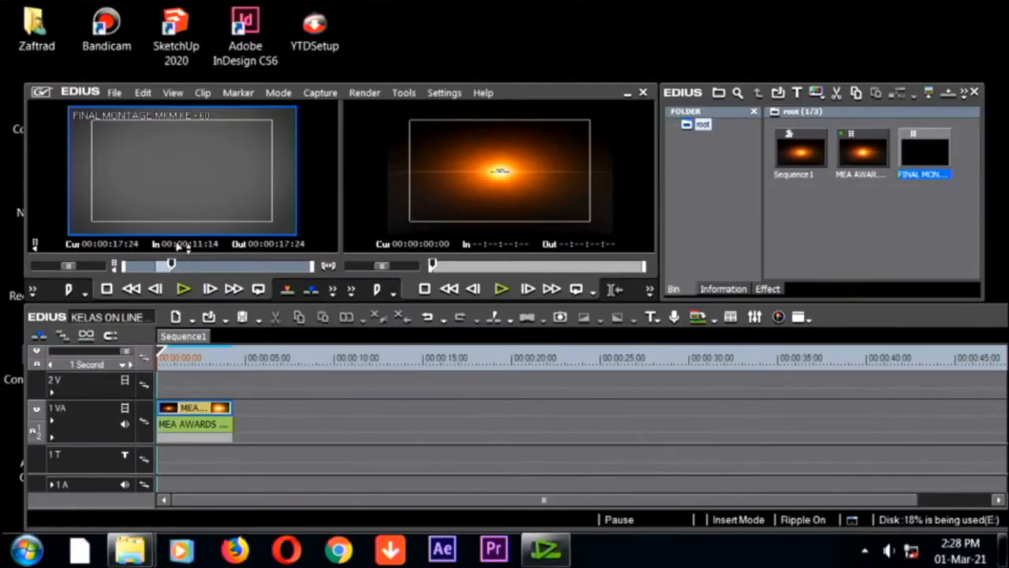
# Place the marked FINAL MONTAGE MKM KE - 60 section on track 1VA directly after the MEA AWARDS clip and preview the sequence from its start
pyautogui.moveTo(209, 254); pyautogui.dragTo(248, 426)
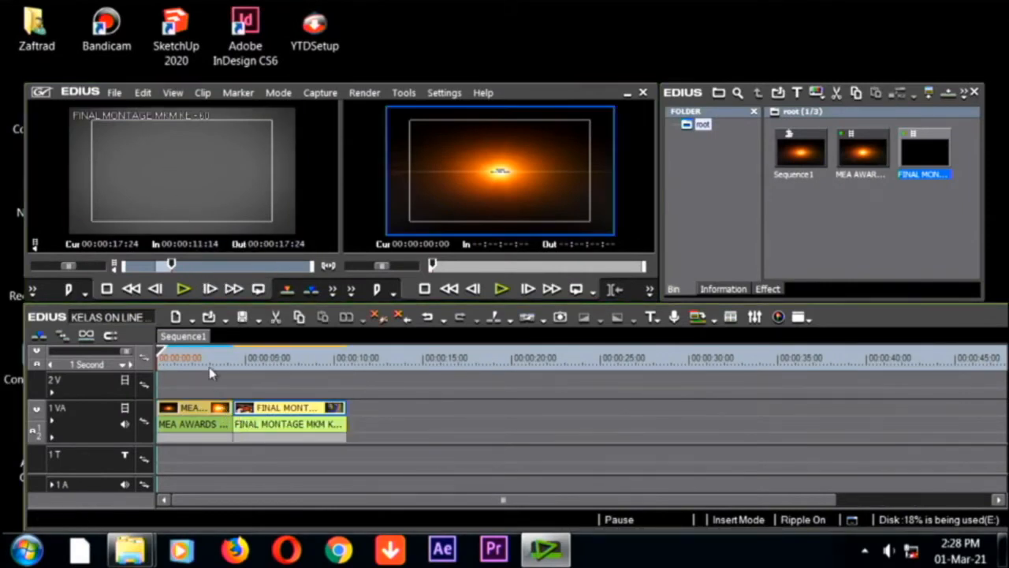
pyautogui.moveTo(211, 364); pyautogui.dragTo(164, 393)
pyautogui.press('space')
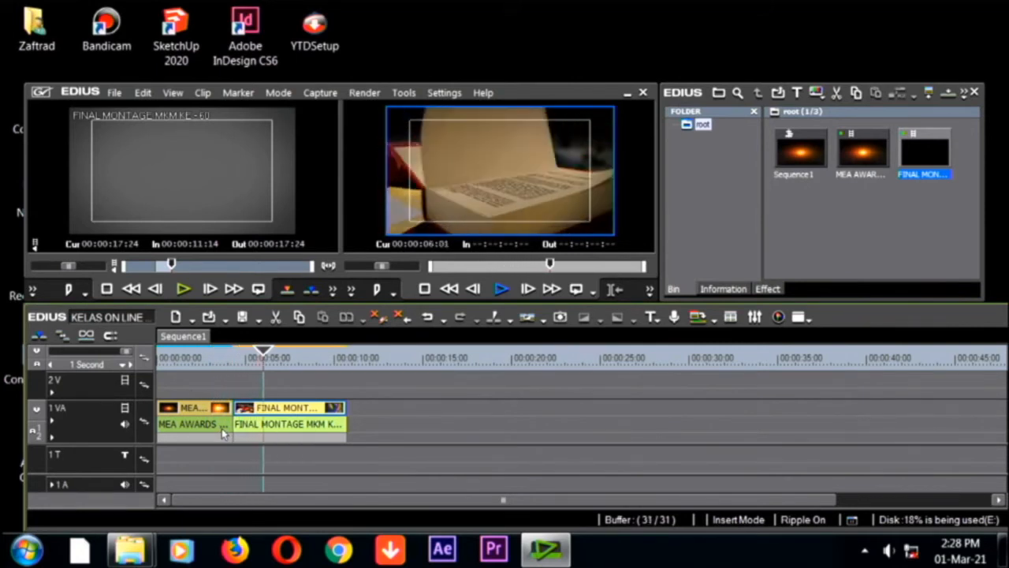
pyautogui.moveTo(224, 359); pyautogui.dragTo(204, 371)
pyautogui.press('space')
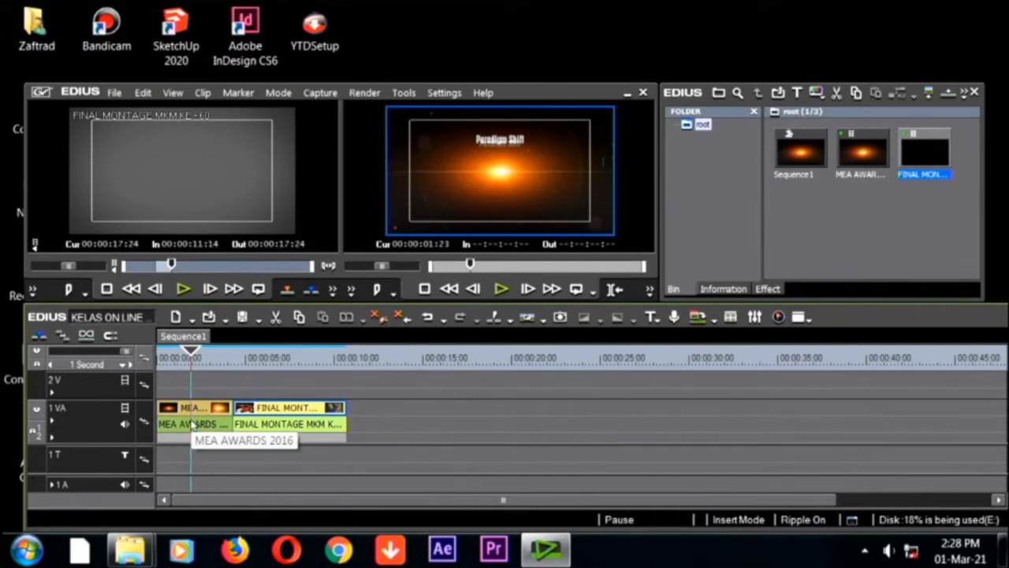
# Load the timeline's MEA AWARDS 2016 clip into the source player and mark In at 00:02:23:19 and Out at 00:02:30:17
pyautogui.doubleClick(192, 424)
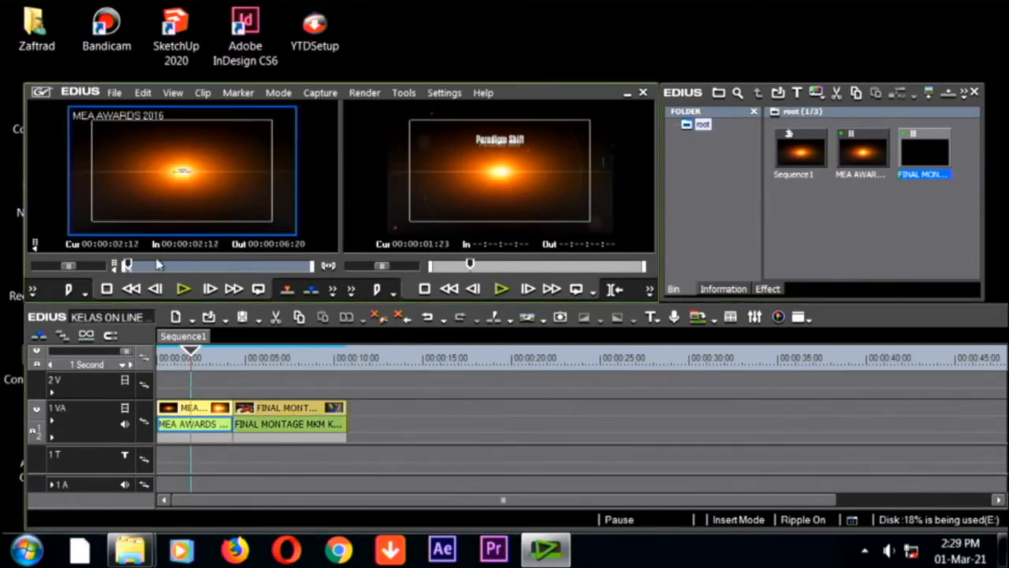
pyautogui.moveTo(146, 272); pyautogui.dragTo(264, 282)
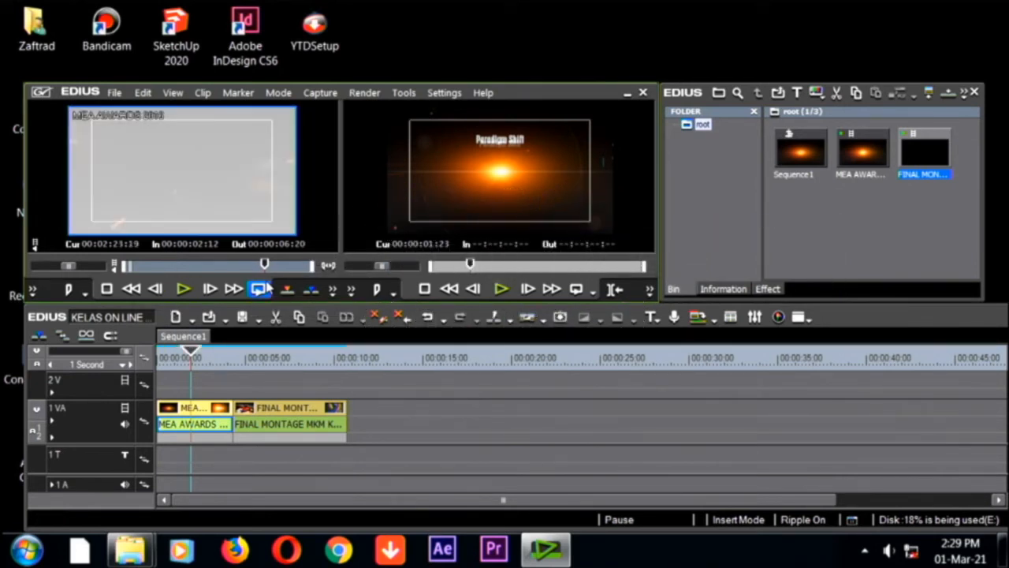
pyautogui.click(257, 290)
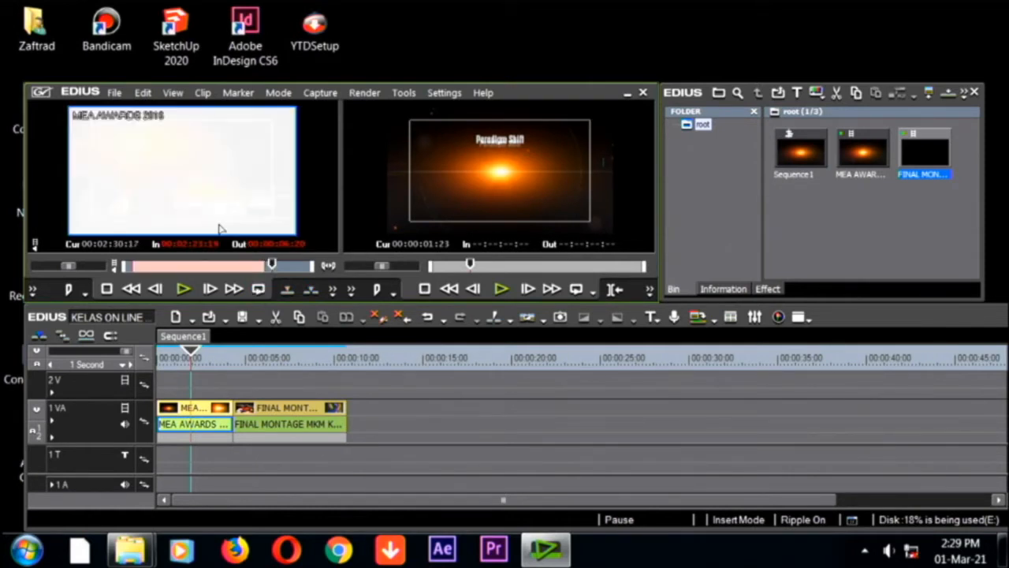
pyautogui.press('o')
# Place the newly marked MEA AWARDS 2016 section on track 1VA after the FINAL MONTAGE clip and play the sequence from its start
pyautogui.moveTo(187, 181); pyautogui.dragTo(351, 426)
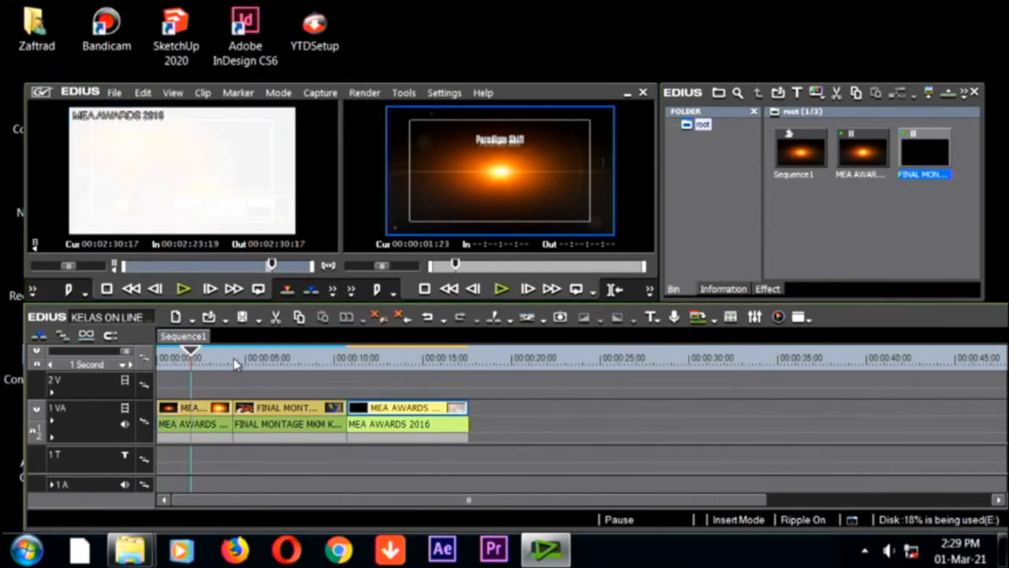
pyautogui.moveTo(234, 363); pyautogui.dragTo(170, 400)
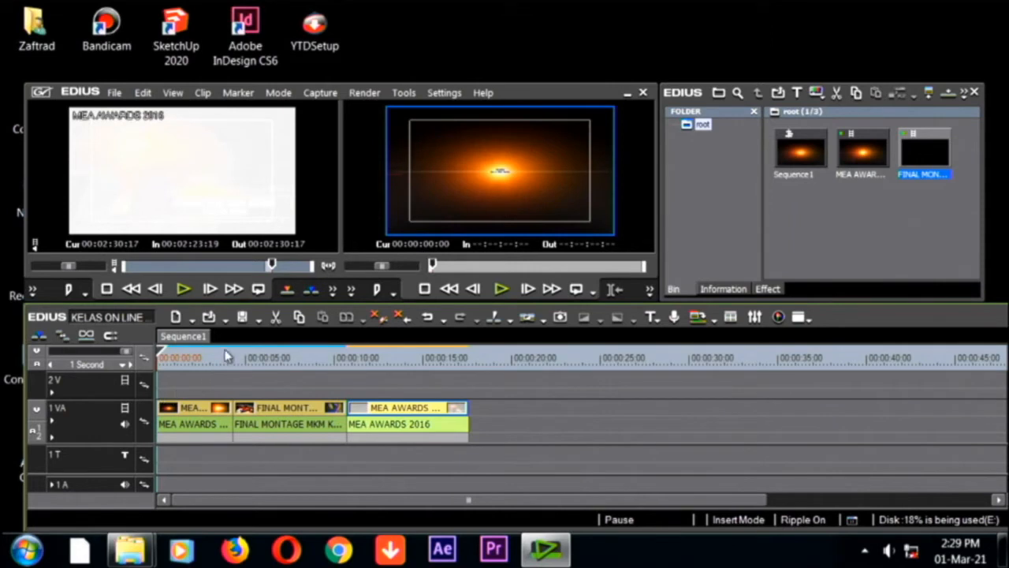
pyautogui.press('space')
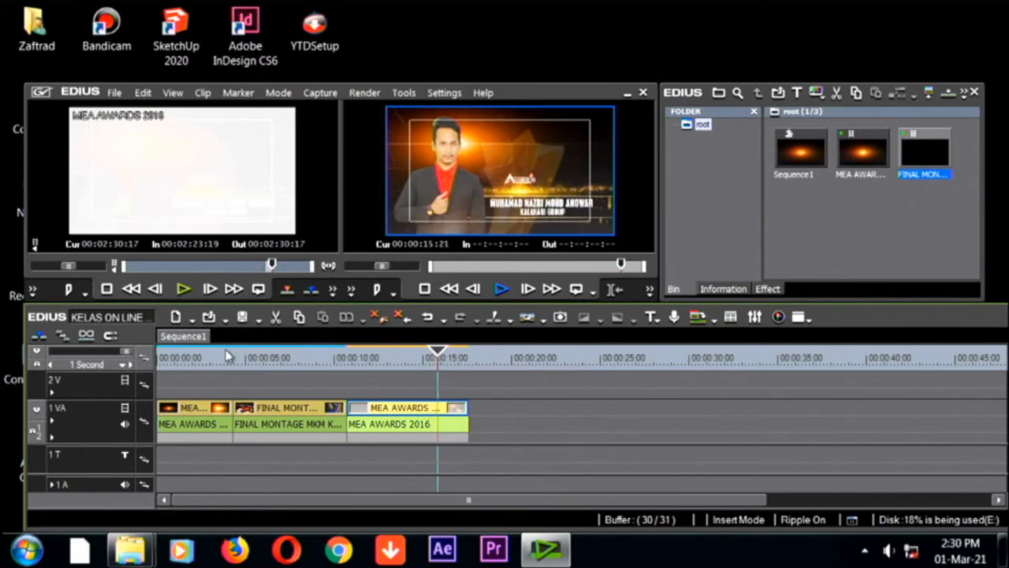
# Stop the sequence playback and scrub back into the last MEA AWARDS 2016 clip on track 1VA to review it
pyautogui.press('space')
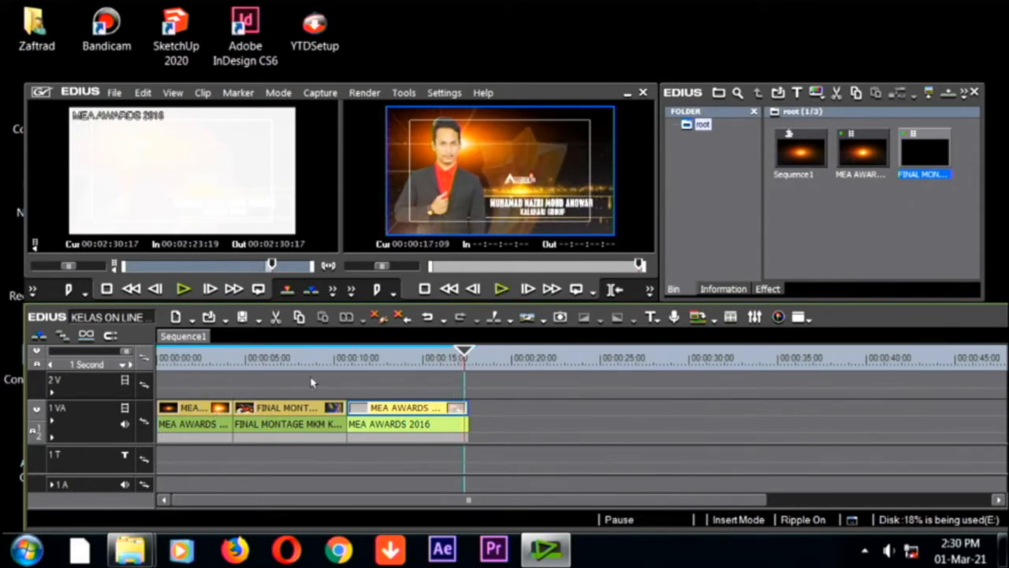
pyautogui.moveTo(356, 361); pyautogui.dragTo(456, 443)
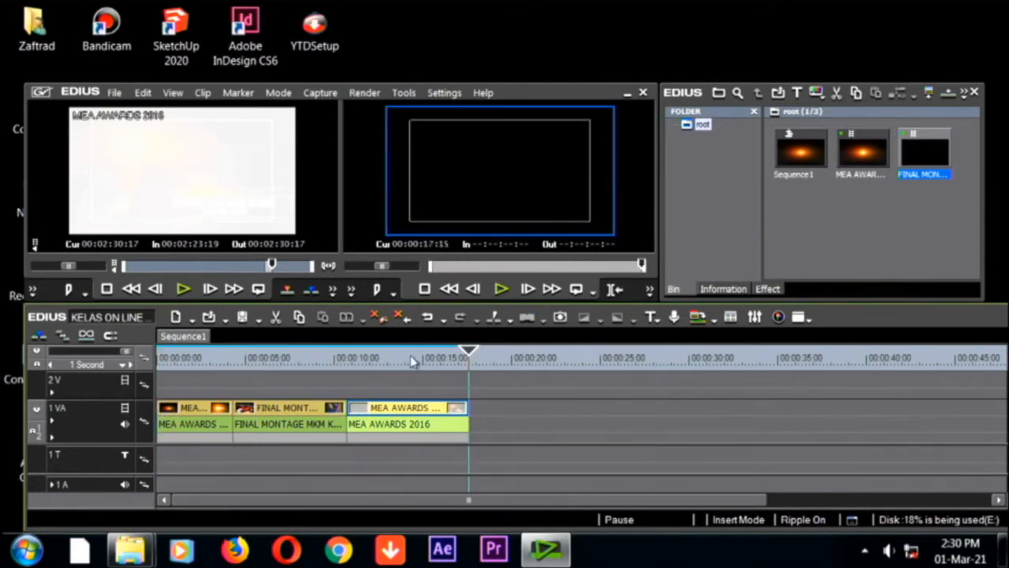
pyautogui.moveTo(411, 361); pyautogui.dragTo(371, 359)
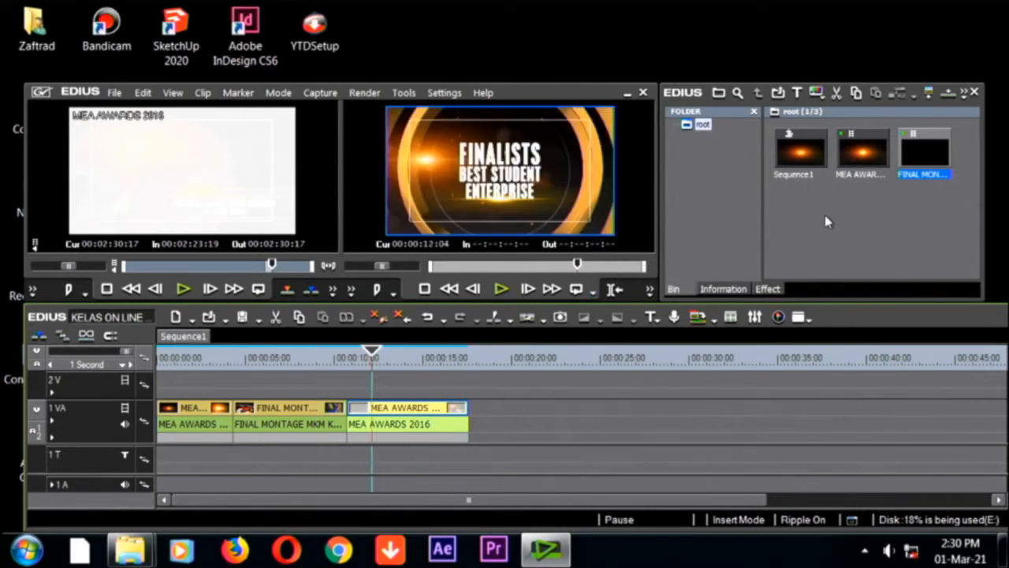
# Import MVI_4386, MVI_4388, MVI_4389 and MVI_4390 into the root bin from the DAY 2 CANON 6D folder on Local Disk (F:)
pyautogui.click(828, 221)
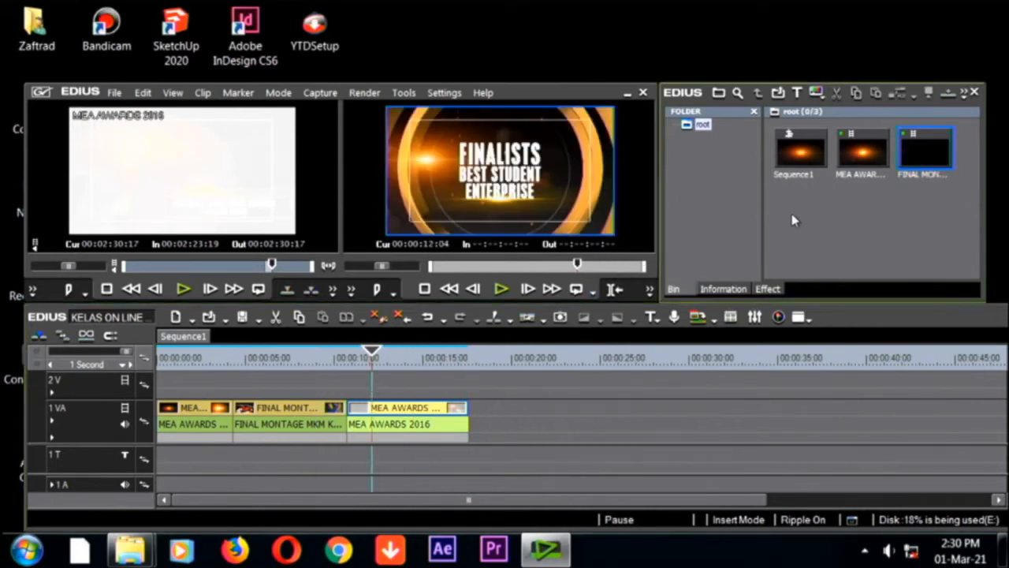
pyautogui.click(777, 93)
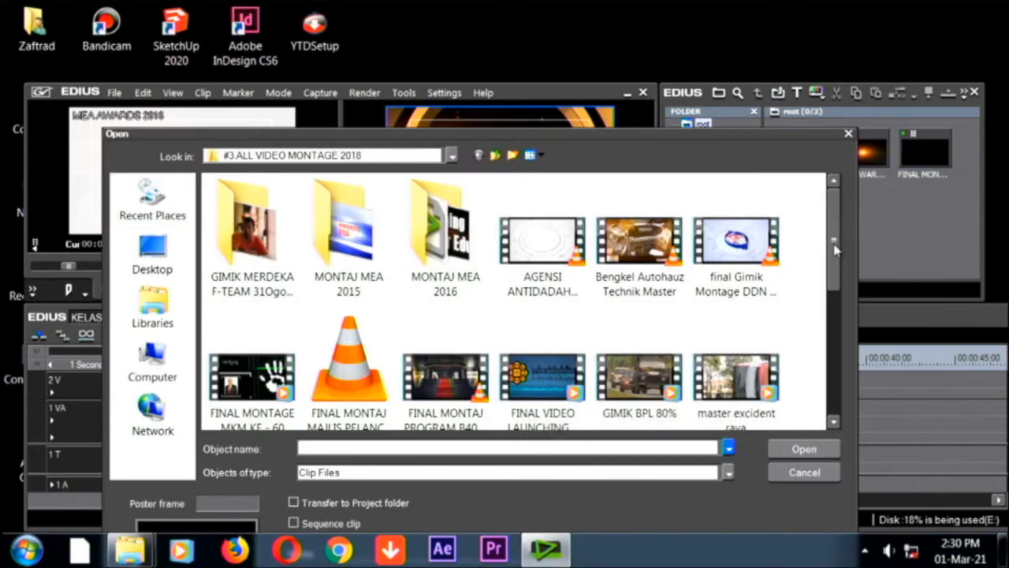
pyautogui.moveTo(835, 250); pyautogui.dragTo(835, 367)
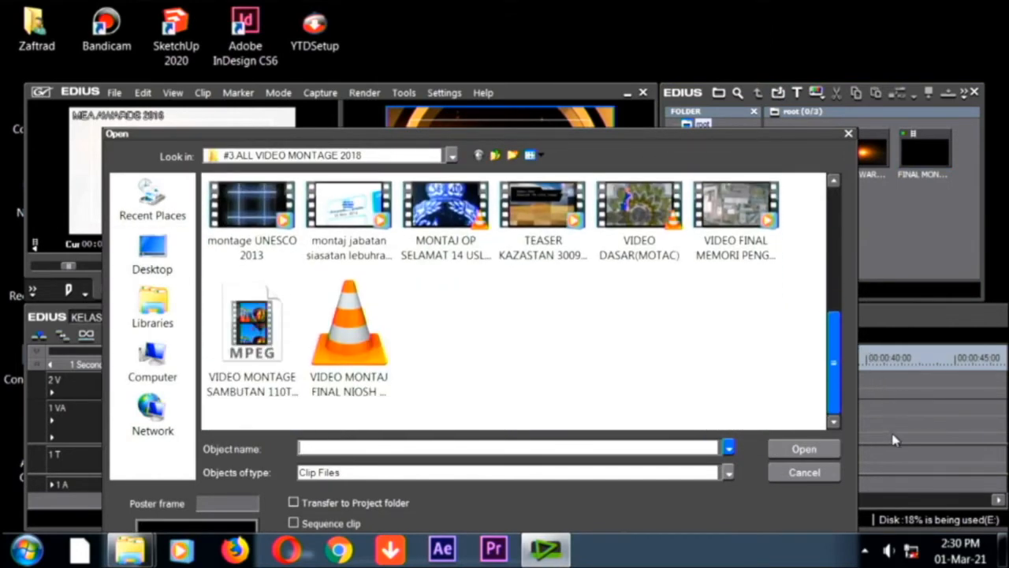
pyautogui.scroll(10, 897, 418)
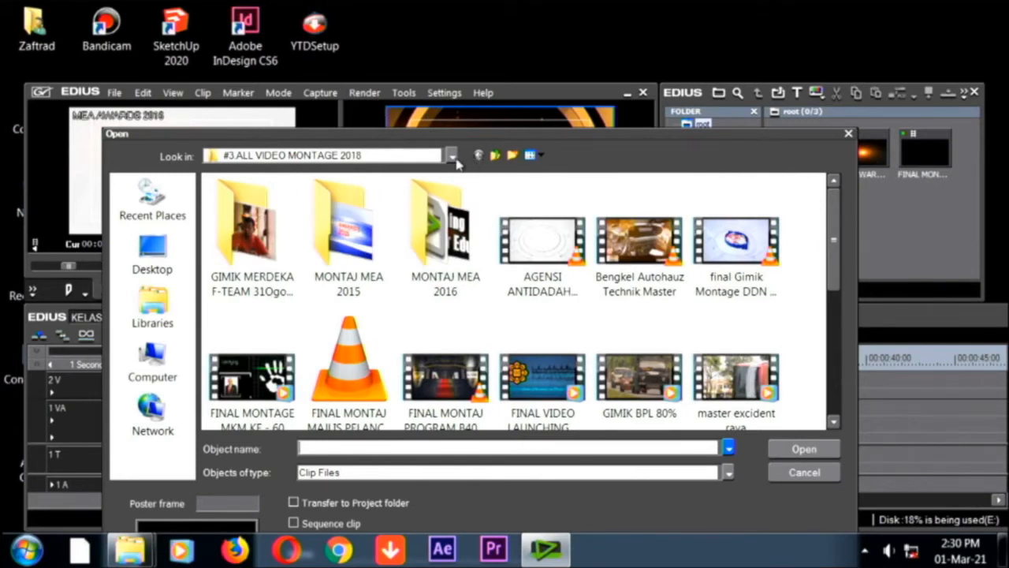
pyautogui.click(451, 156)
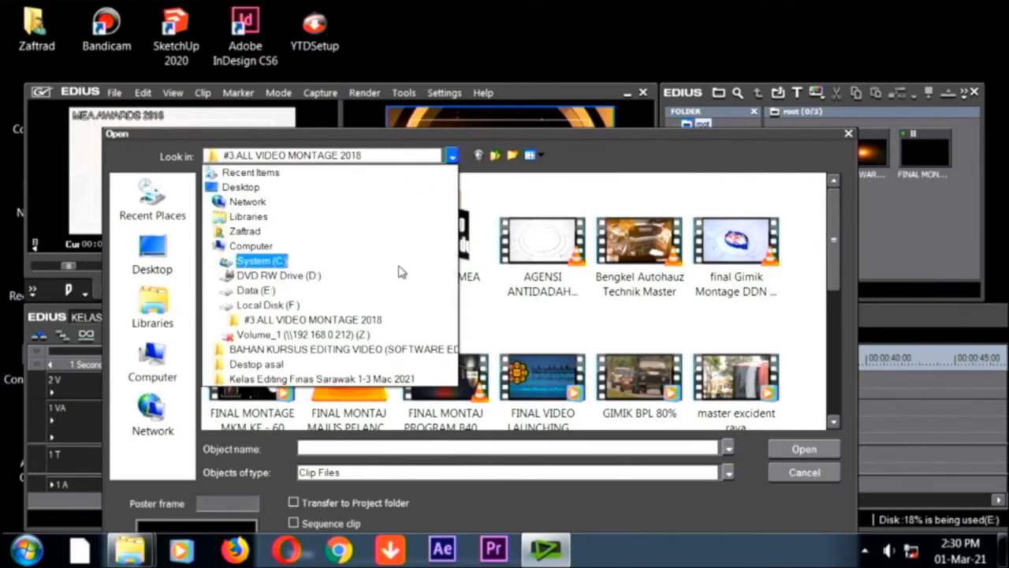
pyautogui.click(419, 306)
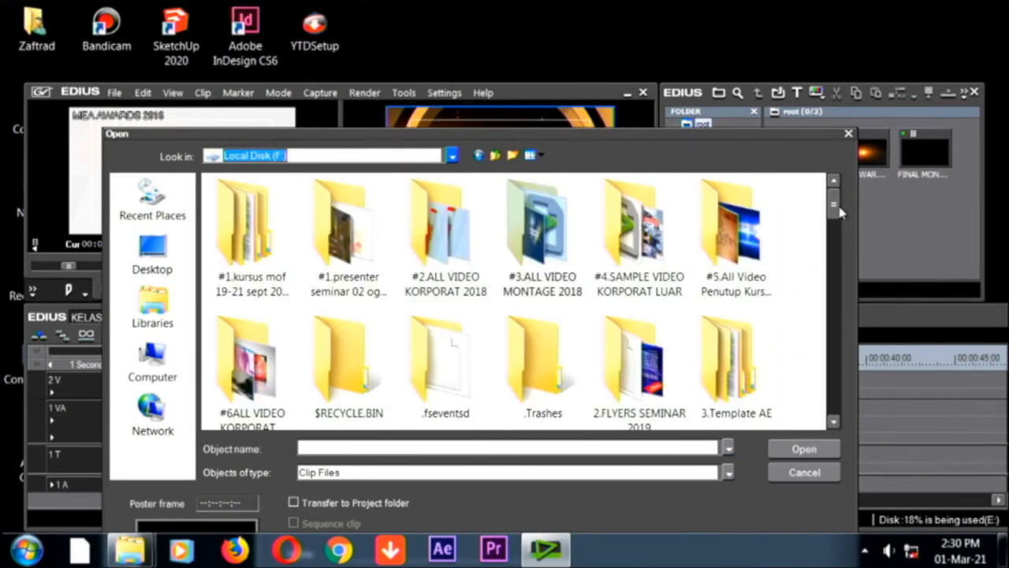
pyautogui.moveTo(835, 212); pyautogui.dragTo(835, 230)
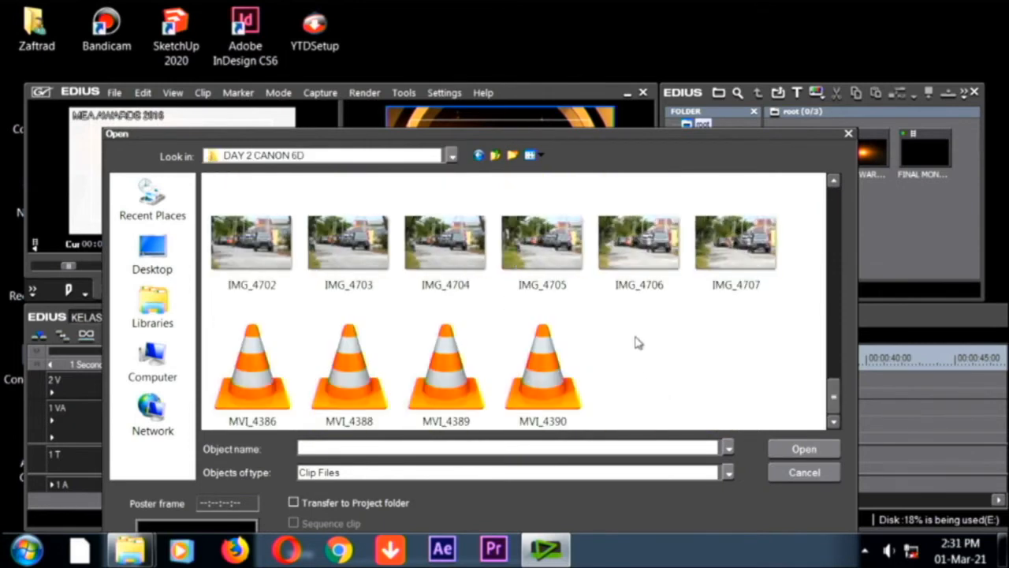
pyautogui.moveTo(635, 340); pyautogui.dragTo(257, 465)
pyautogui.click(804, 448)
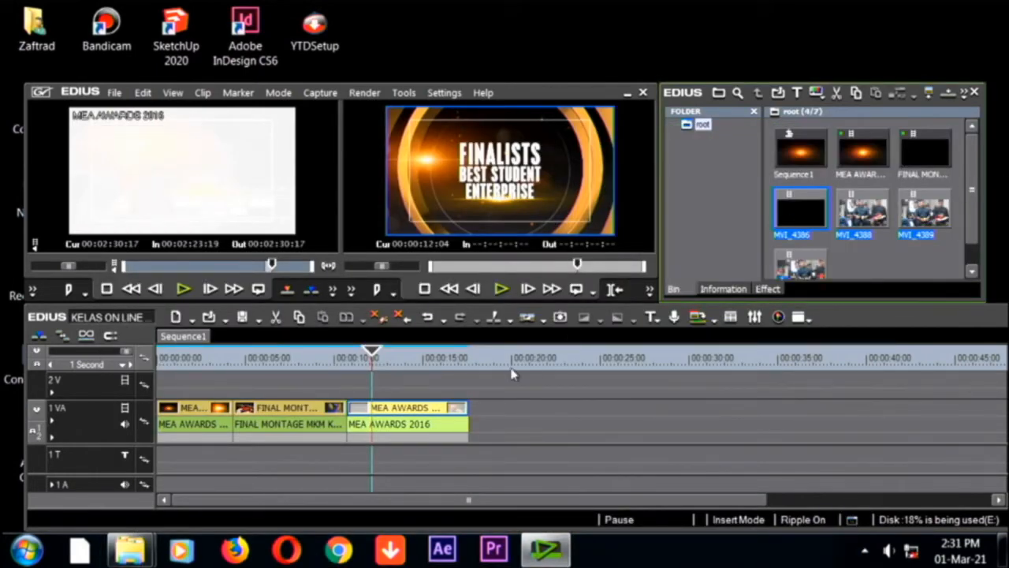
# Move the timeline cursor to the end of the last clip at 00:00:17:15 and preview MVI_4388 in the source player
pyautogui.moveTo(511, 373); pyautogui.dragTo(469, 384)
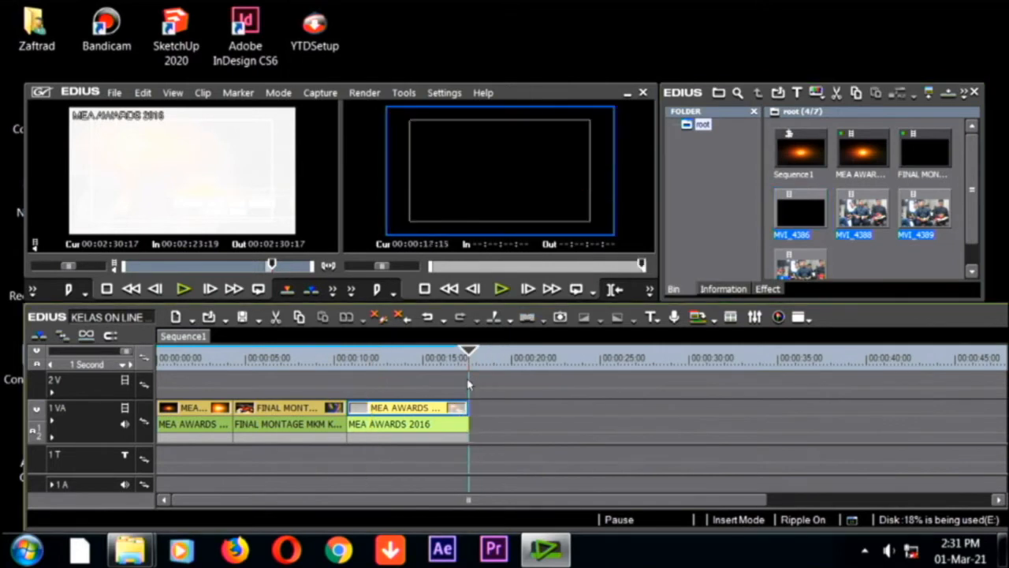
pyautogui.doubleClick(865, 212)
pyautogui.press('space')
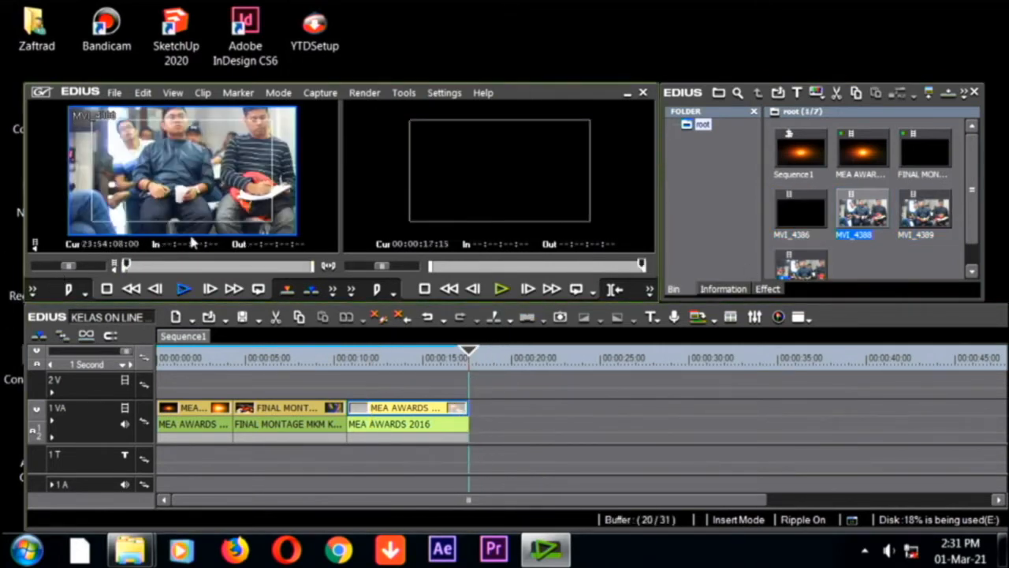
pyautogui.click(233, 267)
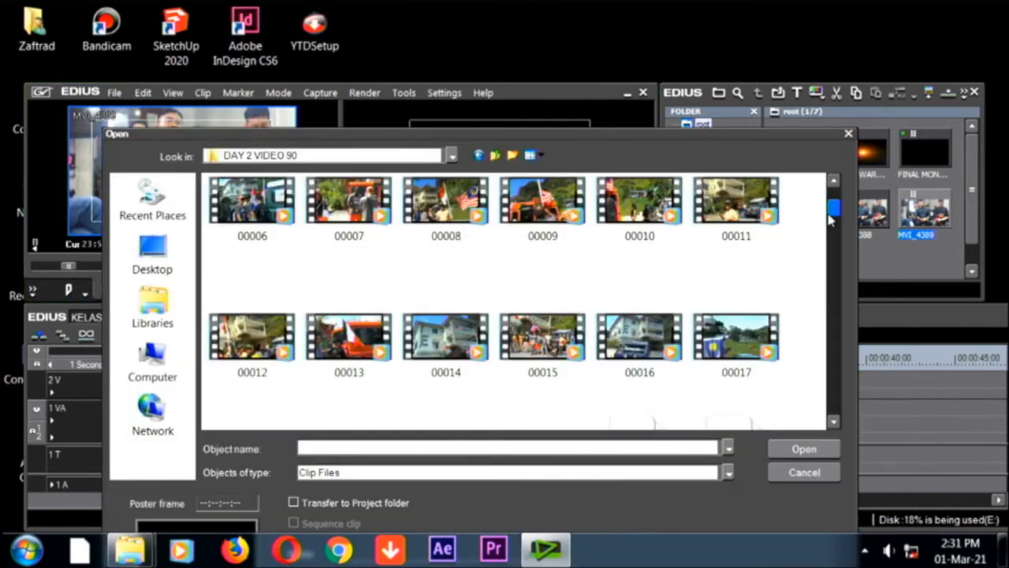
# Import clips 00006 through 00017 into the root bin from the DAY 2 VIDEO 90 folder
pyautogui.scroll(1, 830, 220)
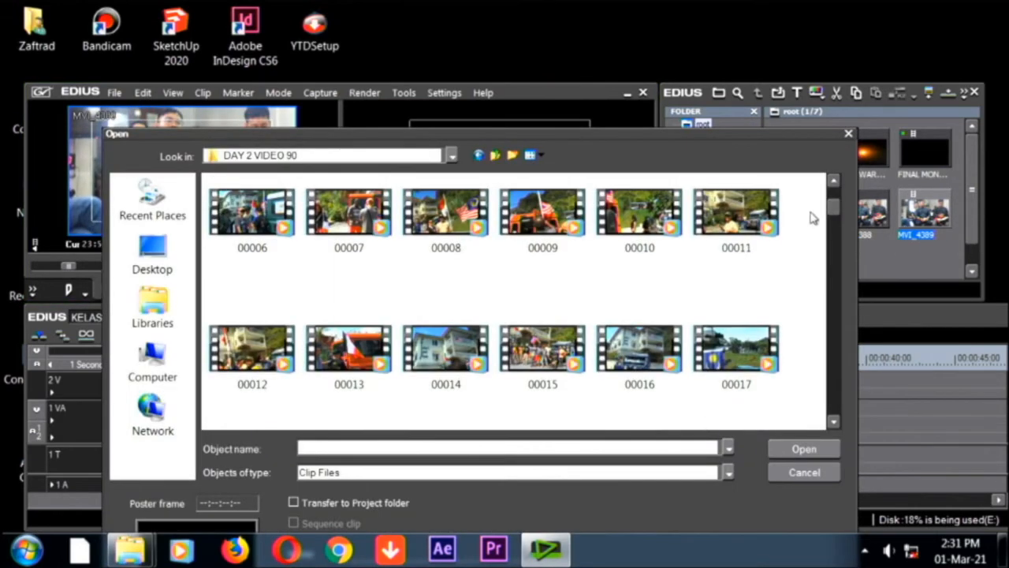
pyautogui.moveTo(814, 218); pyautogui.dragTo(205, 400)
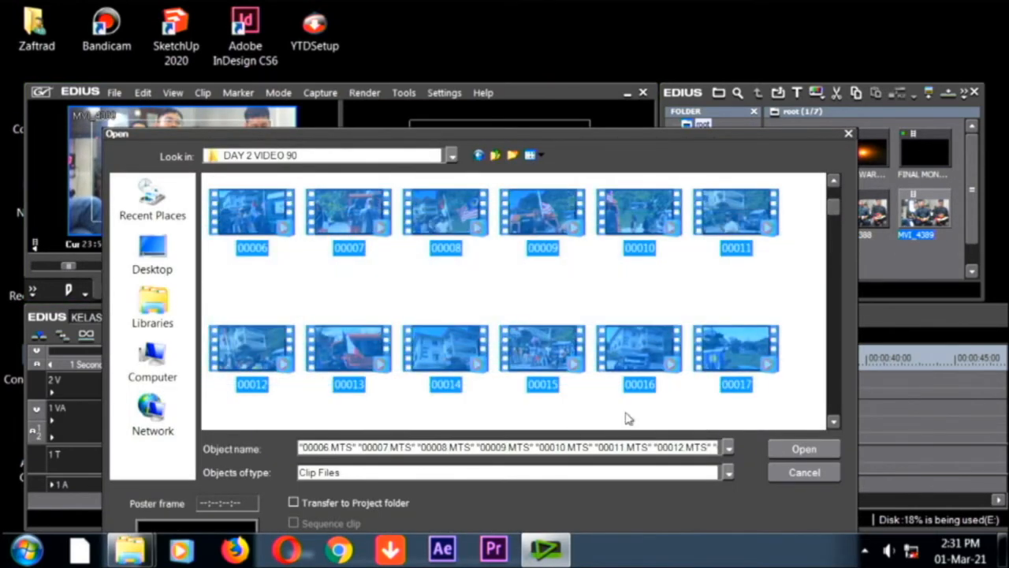
pyautogui.click(804, 449)
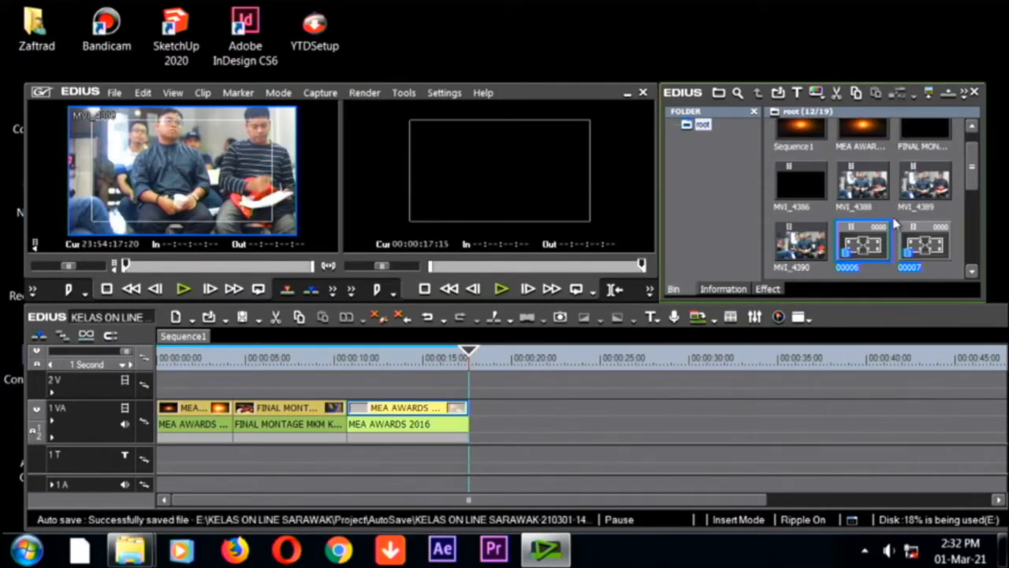
# Load clip 00006 into the source player, and then preview clip 00010 full screen
pyautogui.click(872, 248)
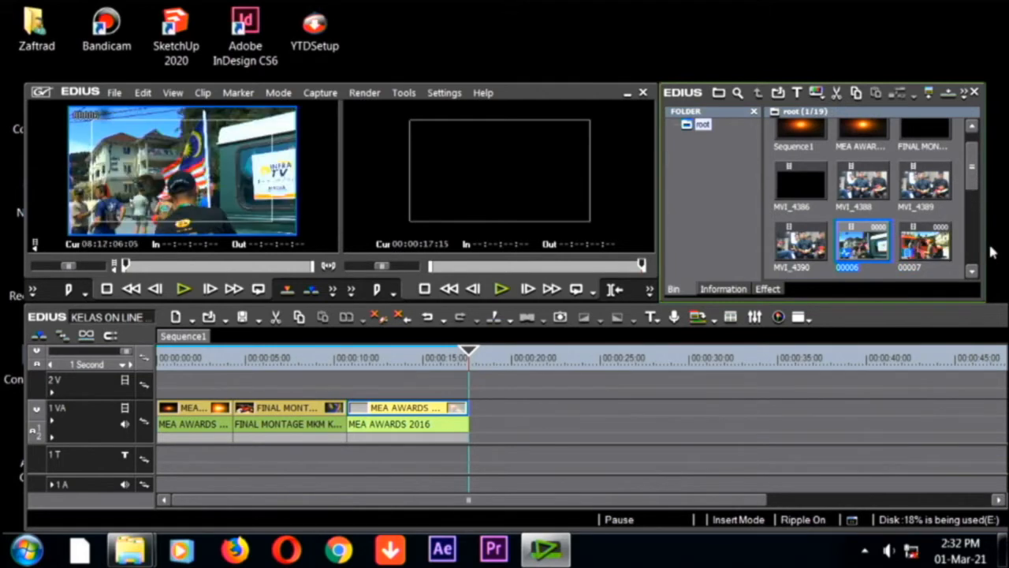
pyautogui.moveTo(965, 153); pyautogui.dragTo(973, 194)
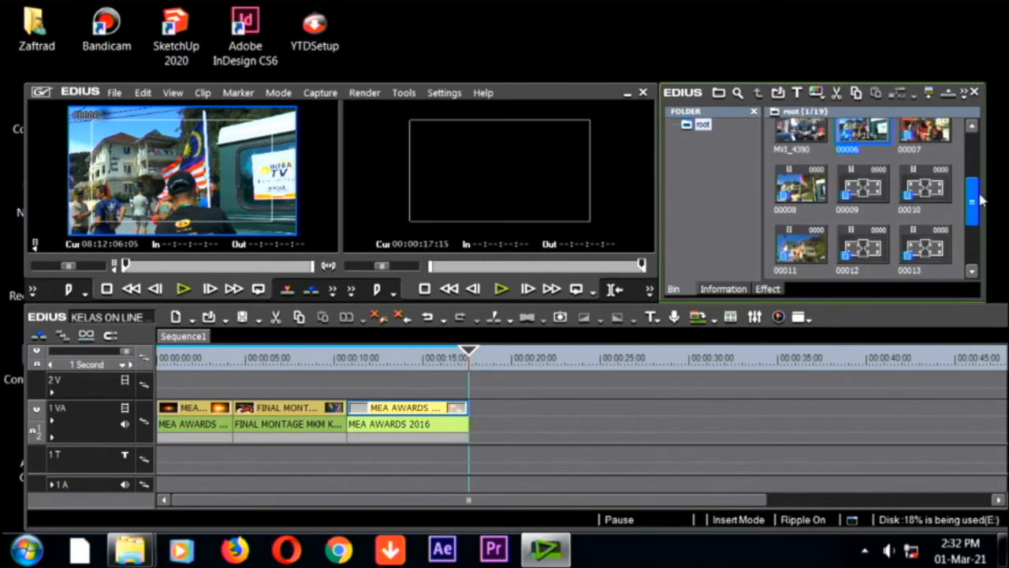
pyautogui.click(934, 203)
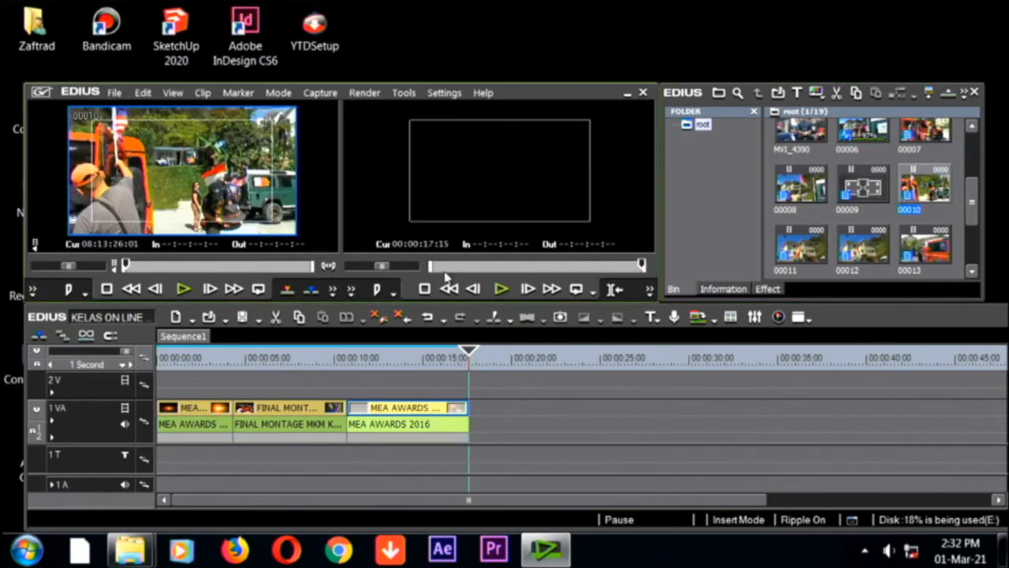
pyautogui.doubleClick(187, 179)
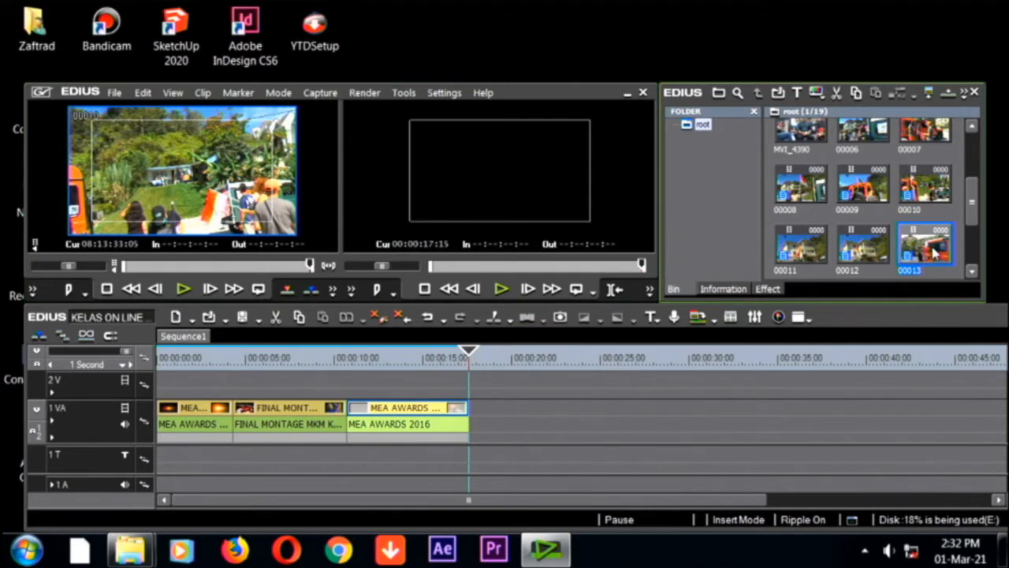
# Preview clip 00013 full screen from the source player and return to the editing layout
pyautogui.doubleClick(936, 251)
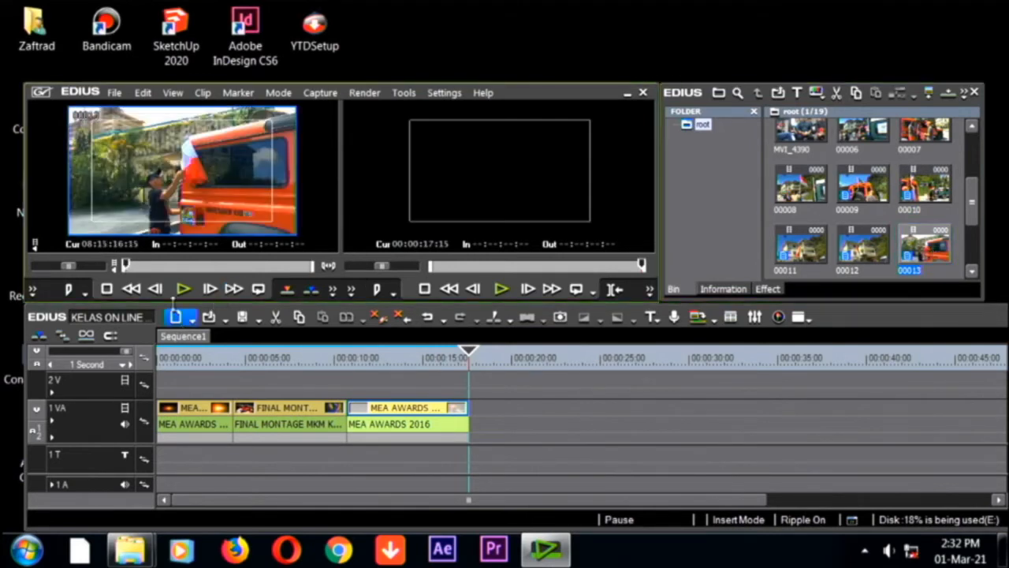
pyautogui.doubleClick(143, 196)
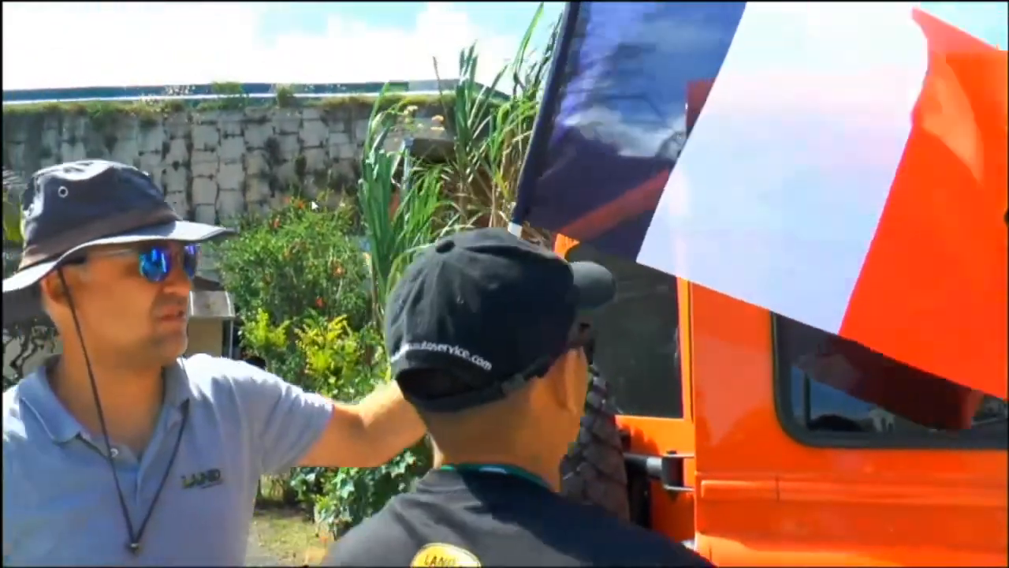
pyautogui.press('Escape')
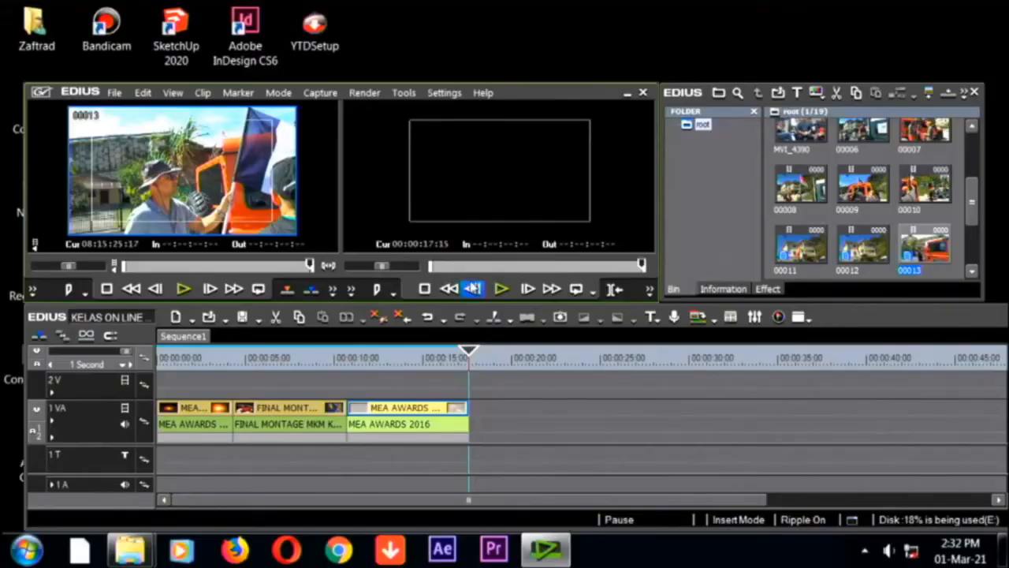
# Load clip 00015 from the bin into the source player and preview its footage full screen
pyautogui.moveTo(973, 199); pyautogui.dragTo(975, 201)
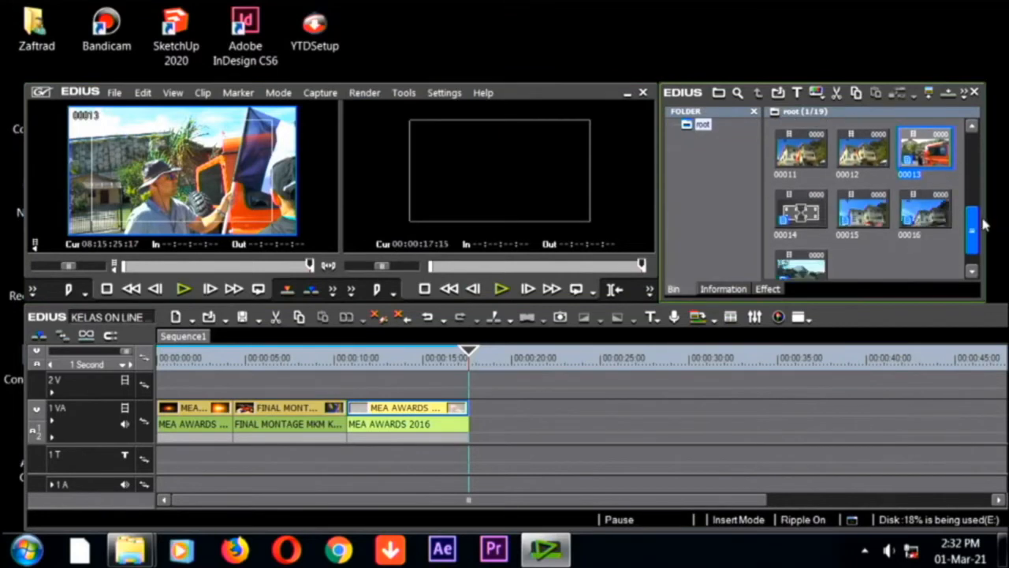
pyautogui.doubleClick(856, 223)
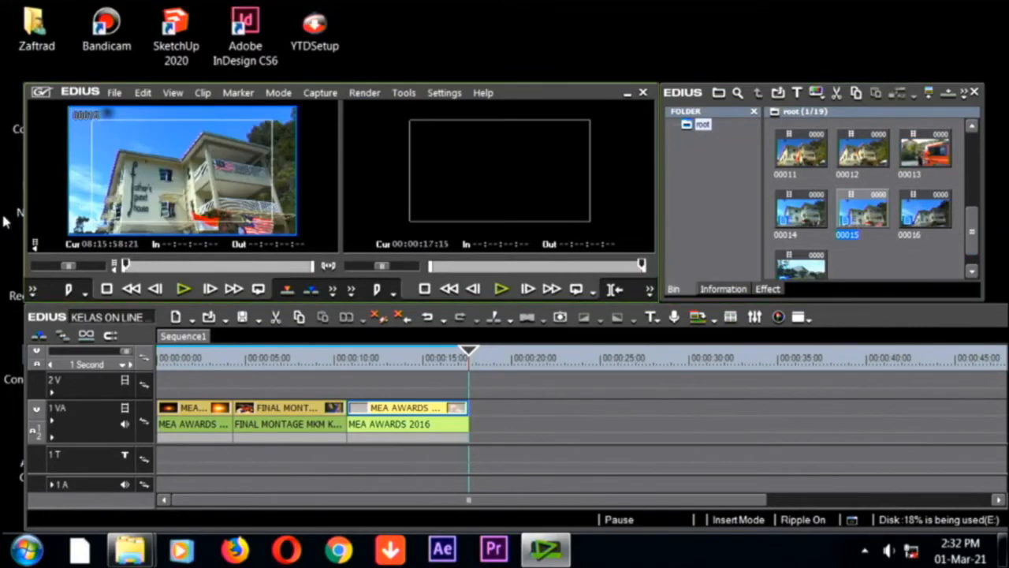
pyautogui.press('space')
pyautogui.doubleClick(129, 195)
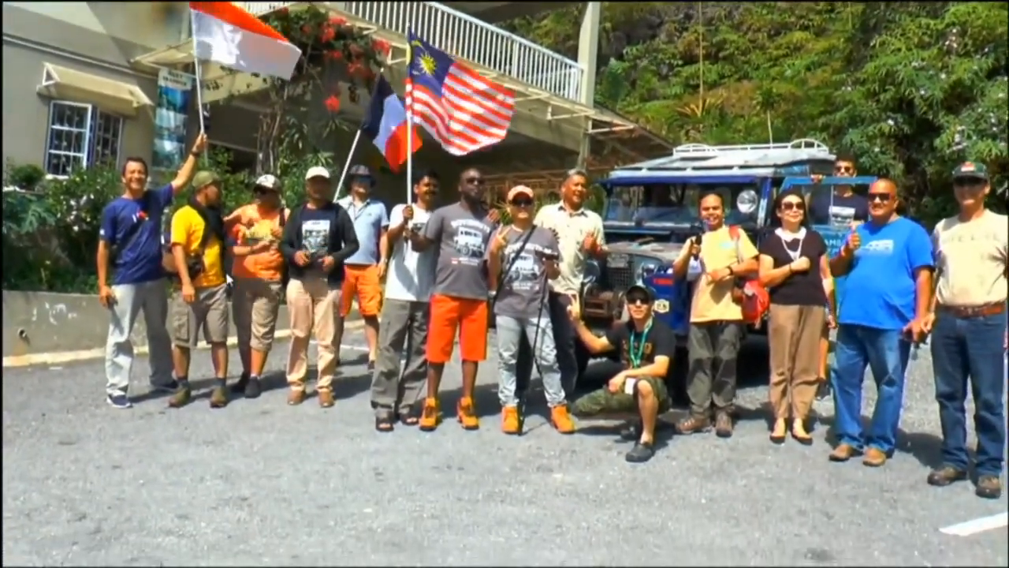
pyautogui.press('Escape')
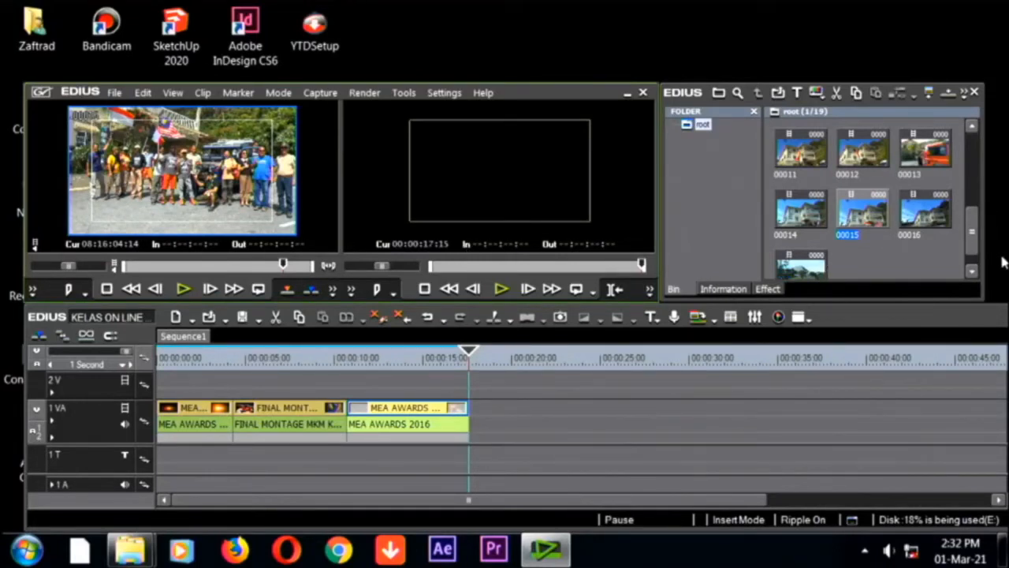
# Load clip 00006 back into the source player and preview its footage full screen
pyautogui.moveTo(972, 233); pyautogui.dragTo(964, 201)
pyautogui.doubleClick(856, 184)
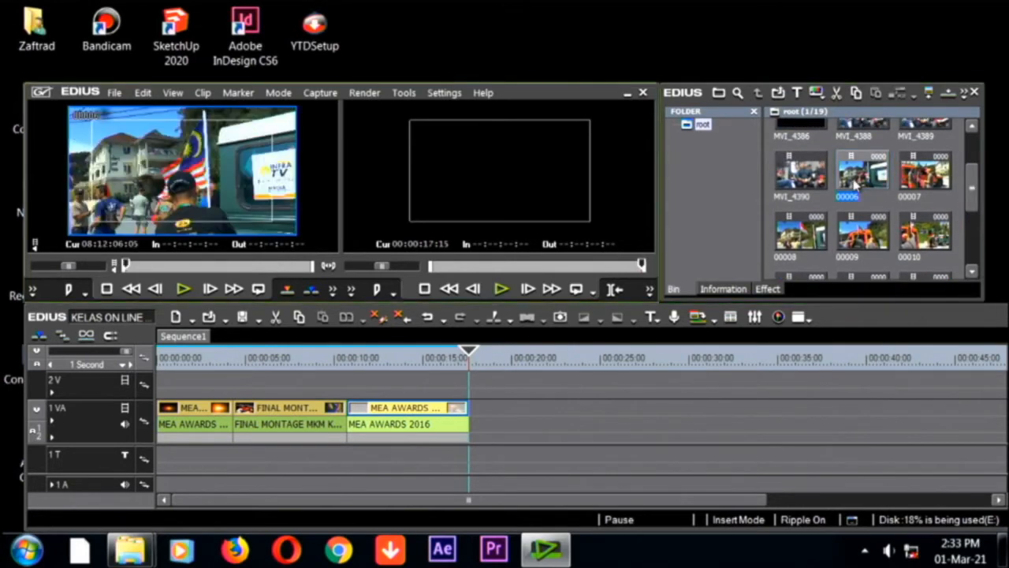
pyautogui.press('space')
pyautogui.doubleClick(157, 184)
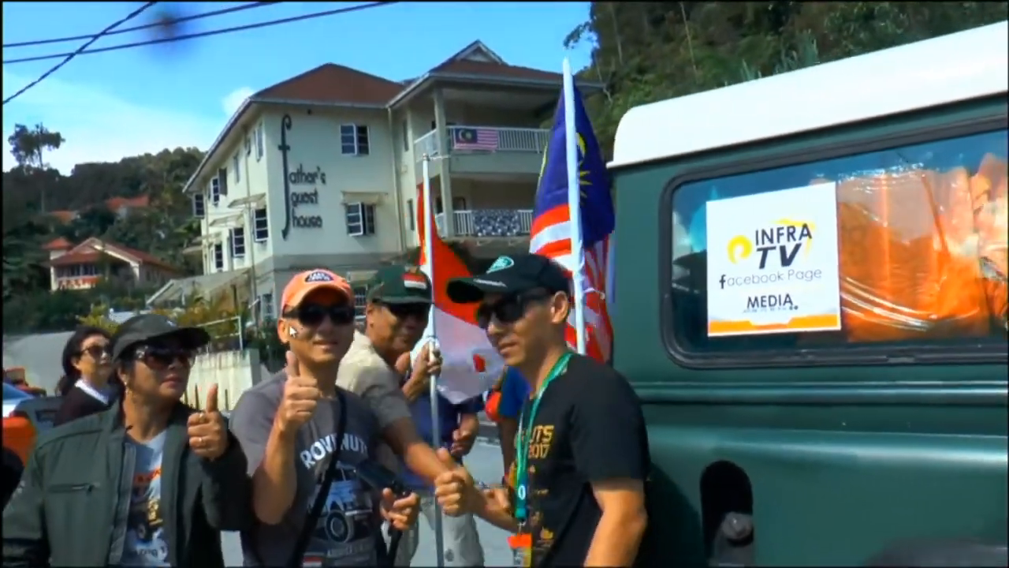
pyautogui.press('Escape')
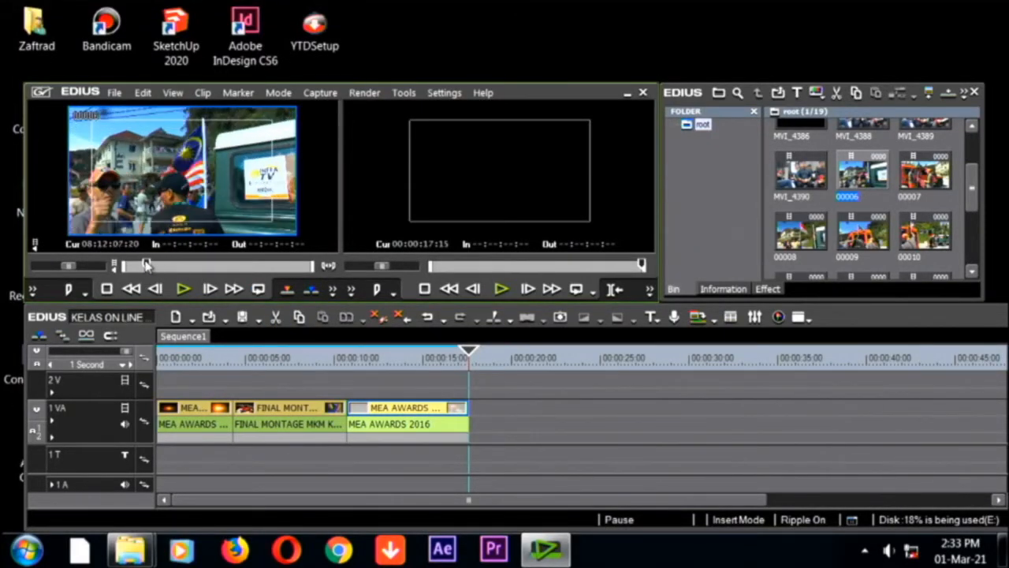
# Play clip 00006 from its start in the source player and mark its In point at 08:12:07:03
pyautogui.moveTo(145, 265); pyautogui.dragTo(125, 266)
pyautogui.press('space')
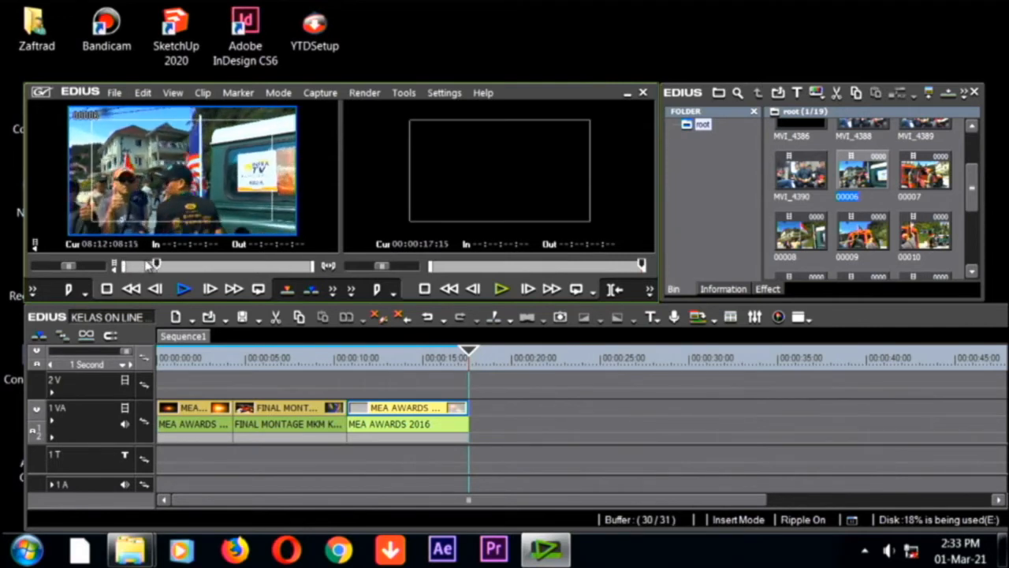
pyautogui.press('space')
pyautogui.press('space')
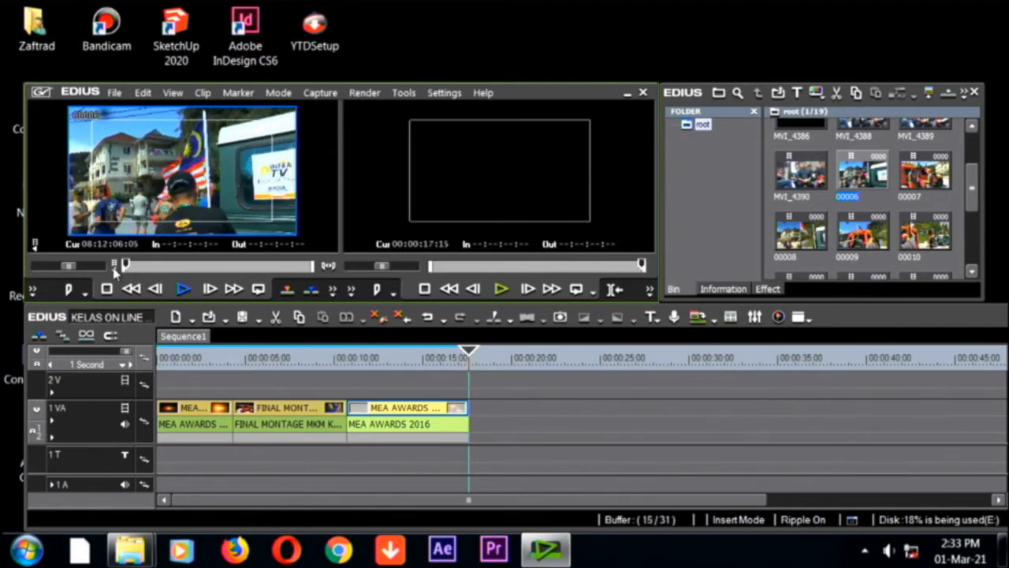
pyautogui.press('space')
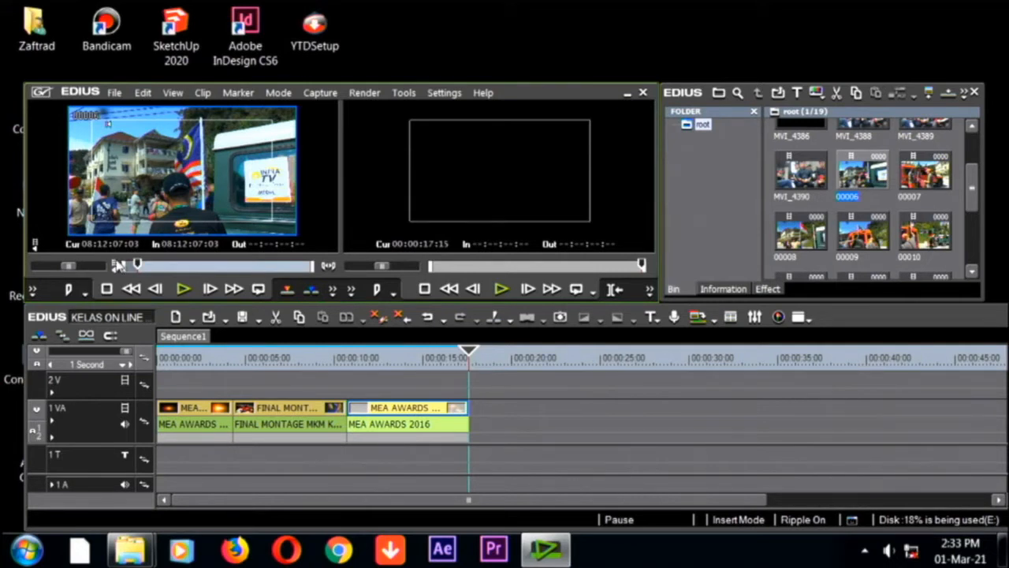
# Play clip 00006 on from its In point in the source player and mark its Out point at 08:12:17:09
pyautogui.press('space')
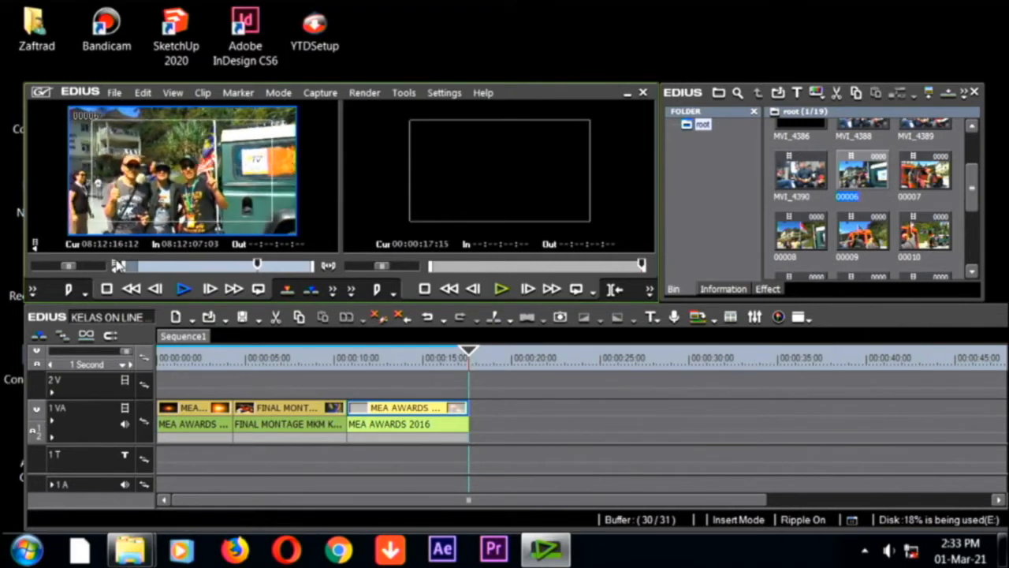
pyautogui.press('space')
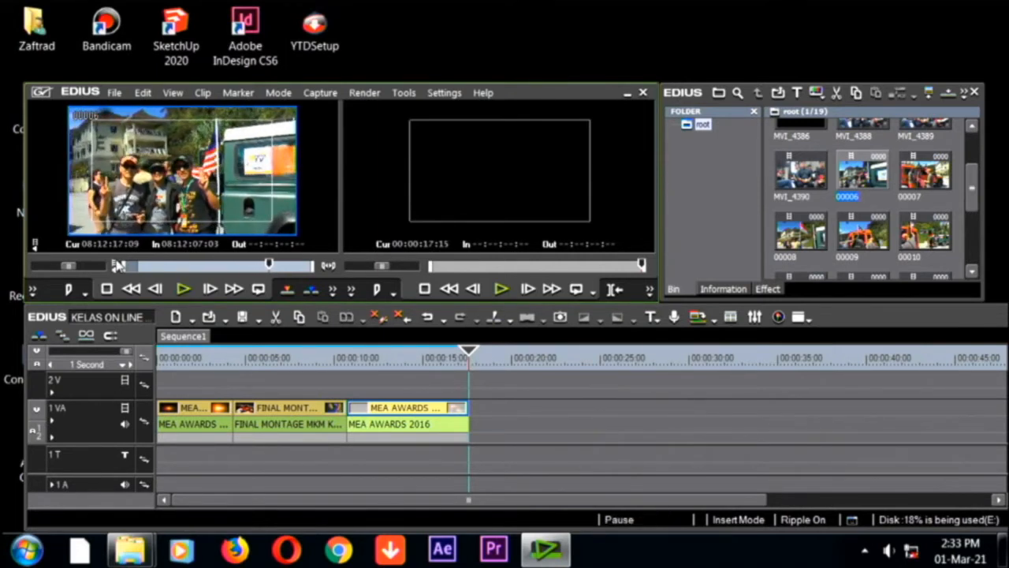
pyautogui.press('o')
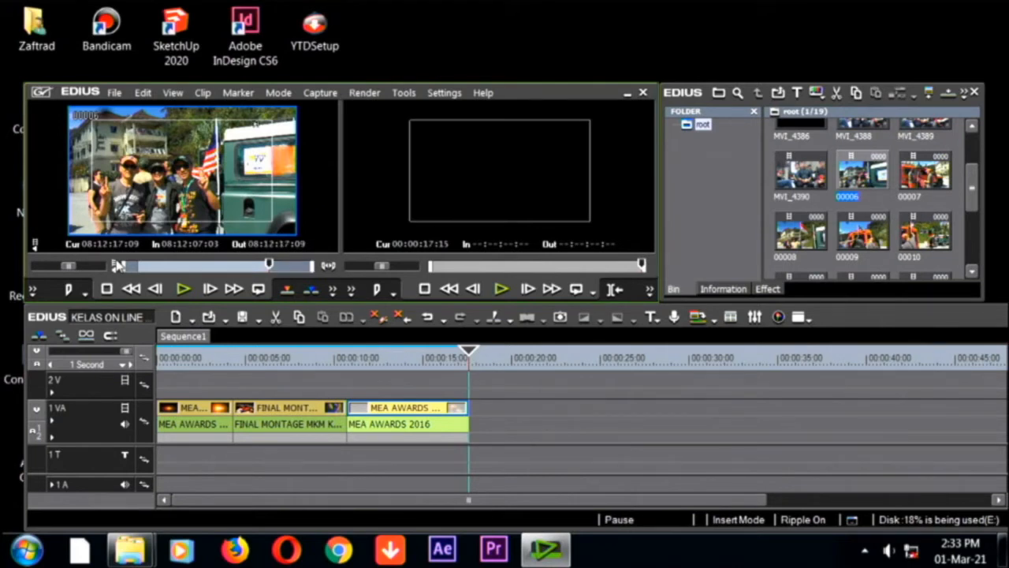
# Insert the marked section of clip 00006 on track 1 VA just before the end of the last MEA AWARDS 2016 clip and play across the join
pyautogui.moveTo(127, 145); pyautogui.dragTo(462, 425)
pyautogui.click(444, 359)
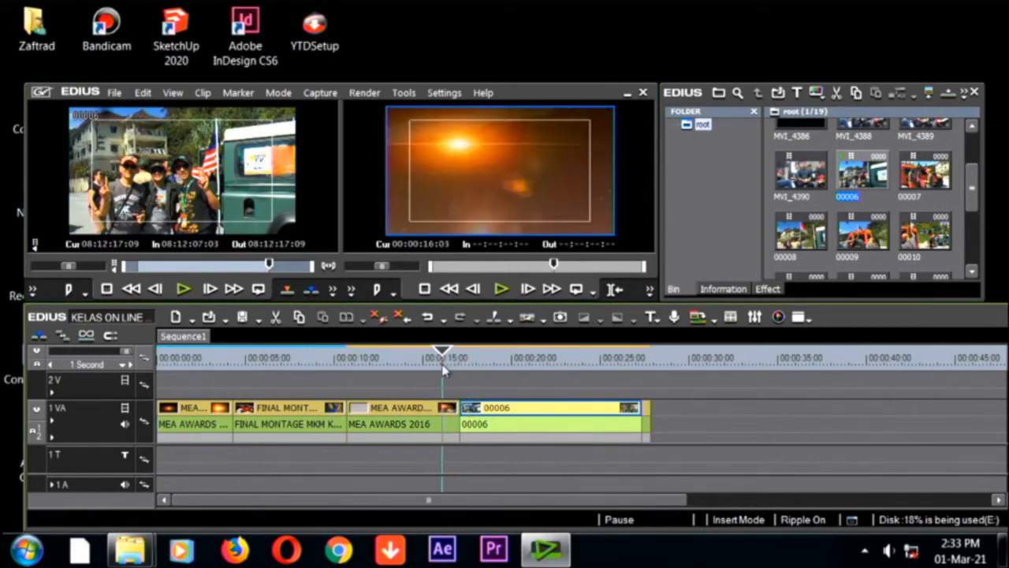
pyautogui.press('space')
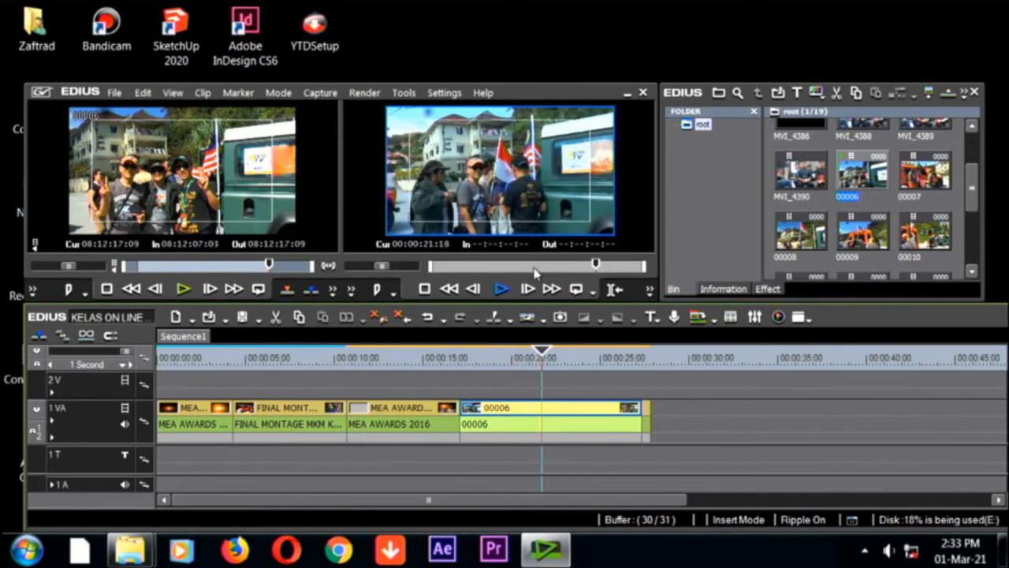
pyautogui.press('space')
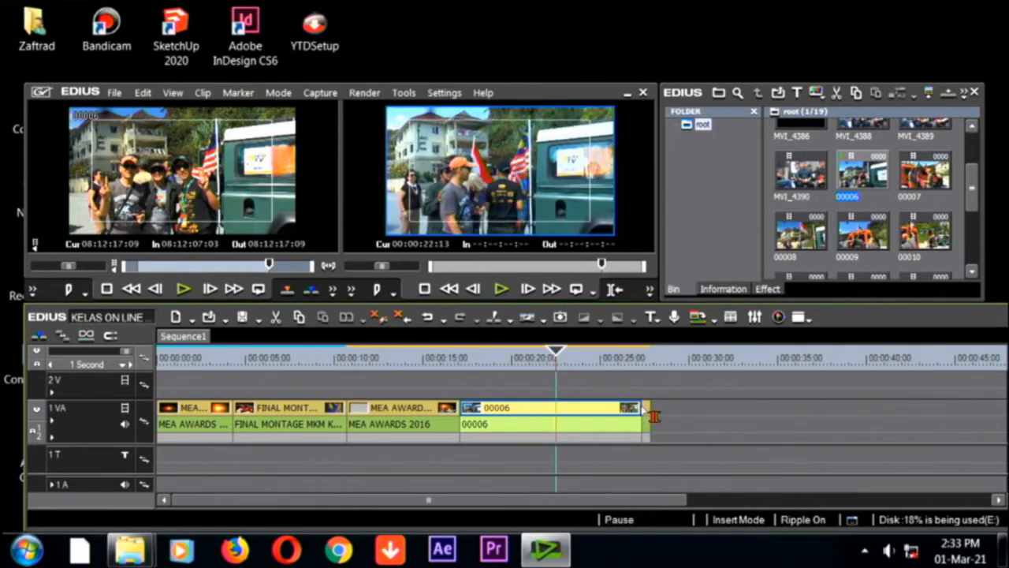
# Delete the short leftover fragment after clip 00006 on track 1 VA and play through clip 00006 to find the cut point
pyautogui.click(645, 408)
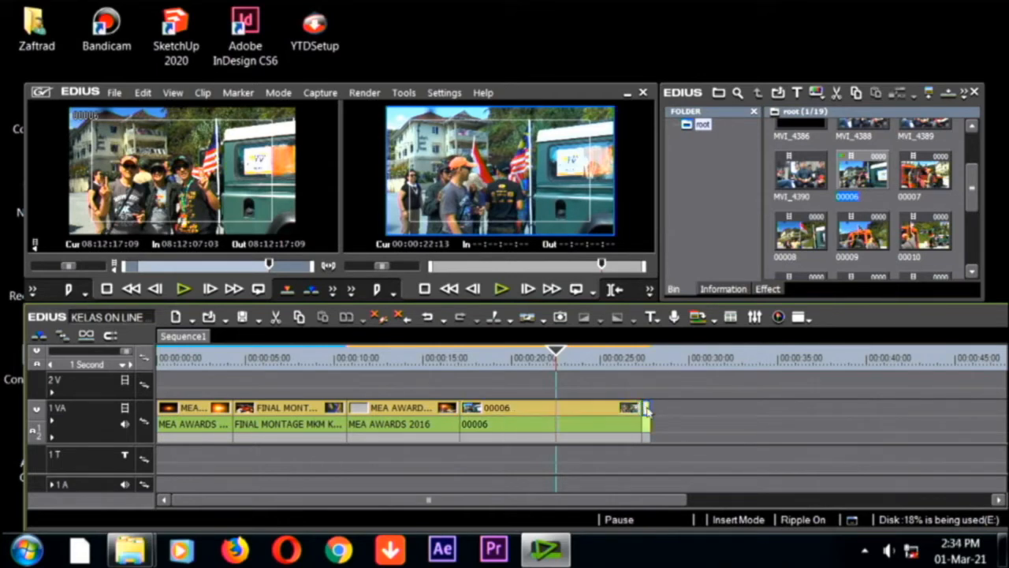
pyautogui.press('space')
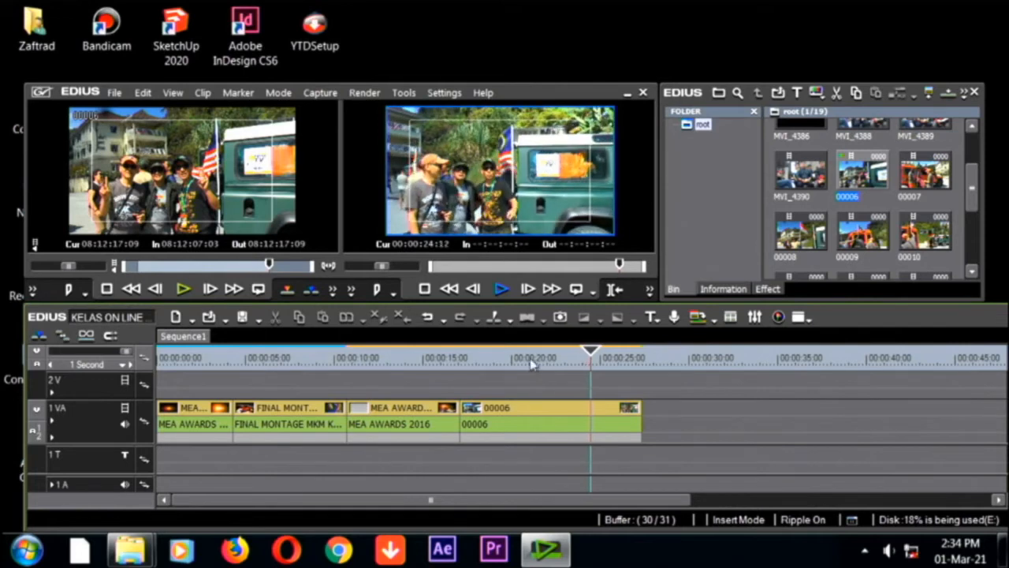
pyautogui.press('space')
pyautogui.click(518, 381)
pyautogui.click(461, 381)
pyautogui.press('space')
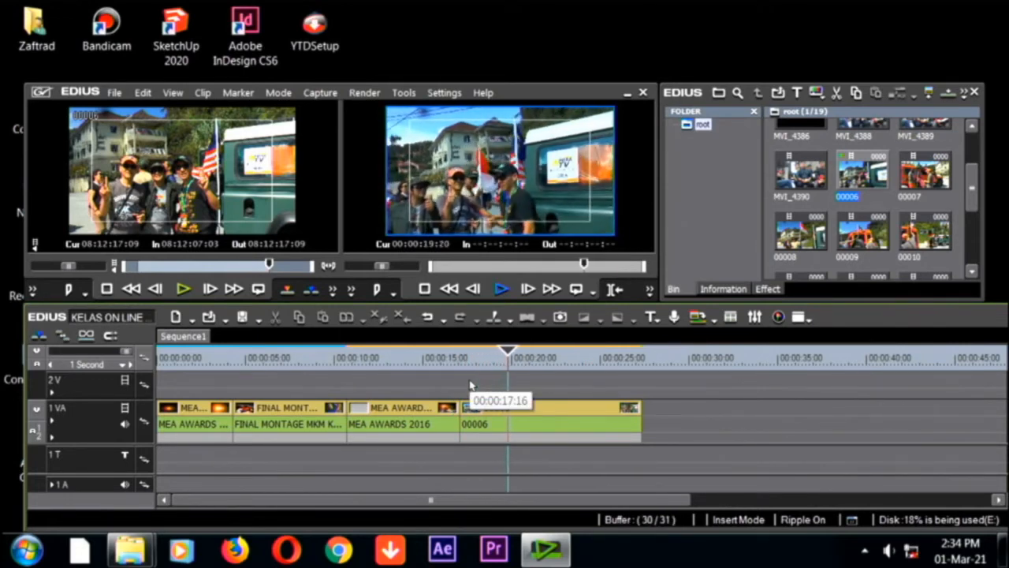
pyautogui.press('space')
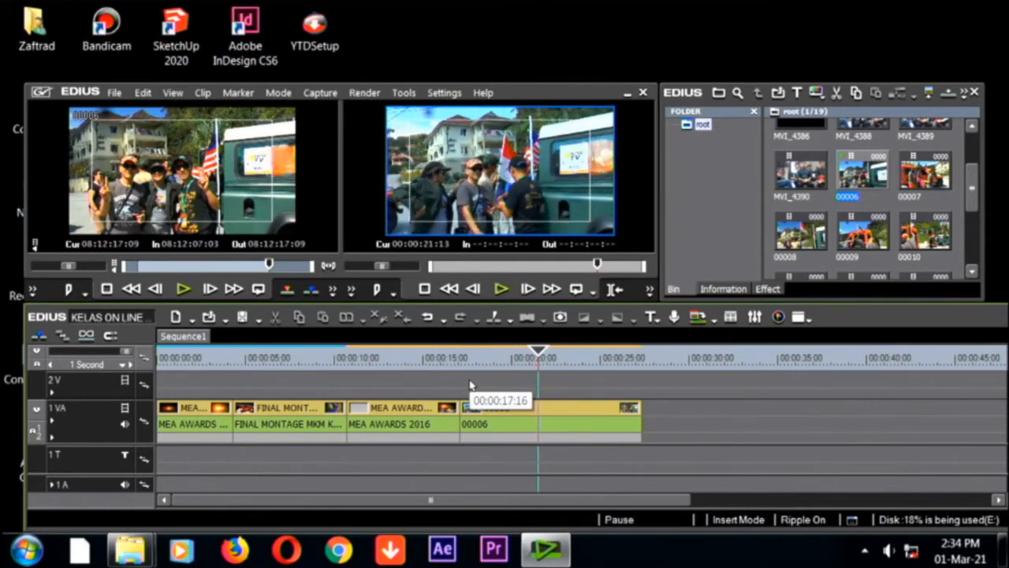
# Position the timeline playhead frame by frame at 00:00:20:24 within clip 00006 and select that clip
pyautogui.press('Left')
pyautogui.press('Left')
pyautogui.press('Left')
pyautogui.press('Left')
pyautogui.press('Left')
pyautogui.press('Left')
pyautogui.press('Left')
pyautogui.press('Left')
pyautogui.press('Left')
pyautogui.press('Left')
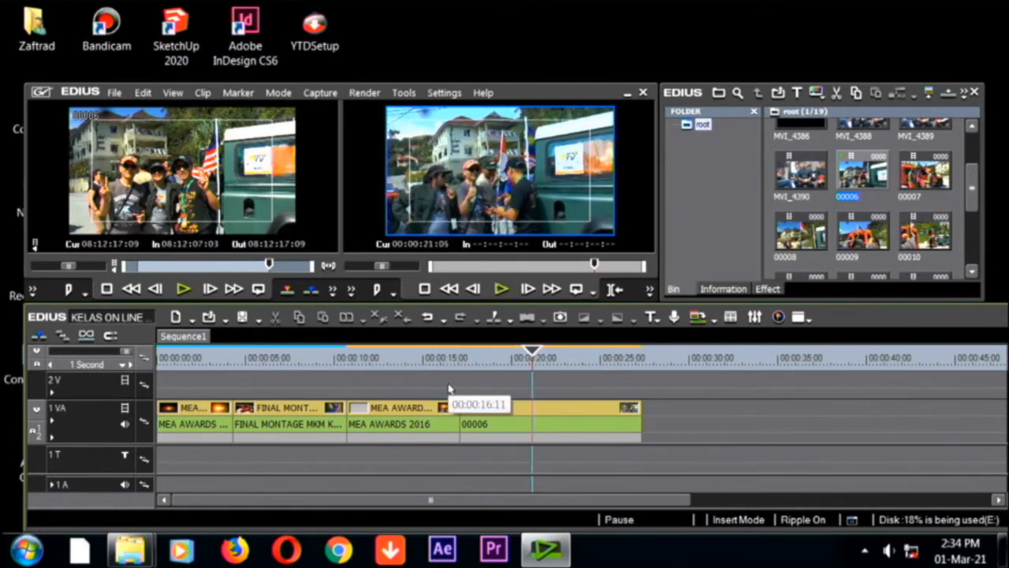
pyautogui.press('Left')
pyautogui.press('Left')
pyautogui.press('Left')
pyautogui.press('Left')
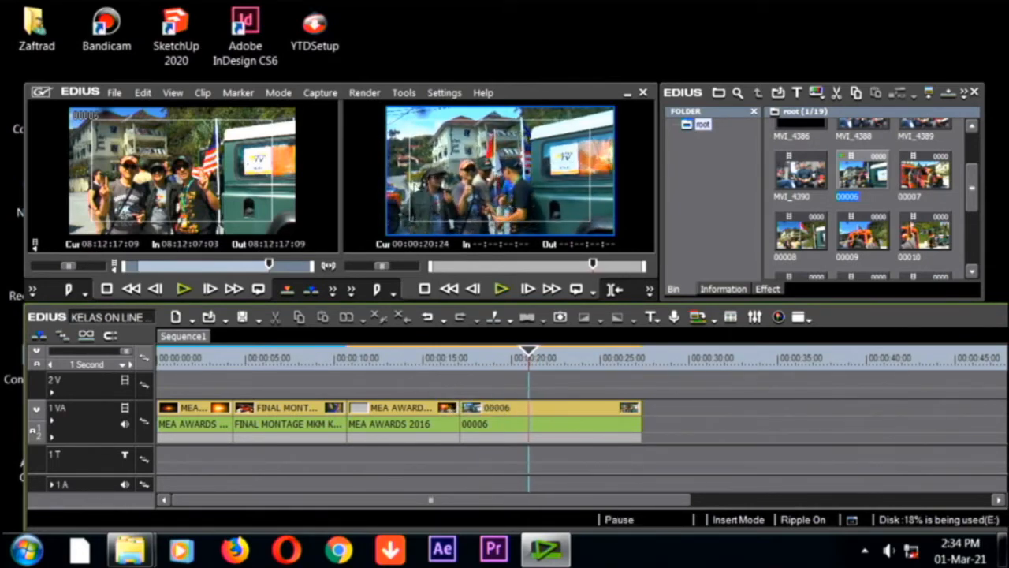
pyautogui.press('Left')
pyautogui.press('Left')
pyautogui.press('Left')
pyautogui.press('Left')
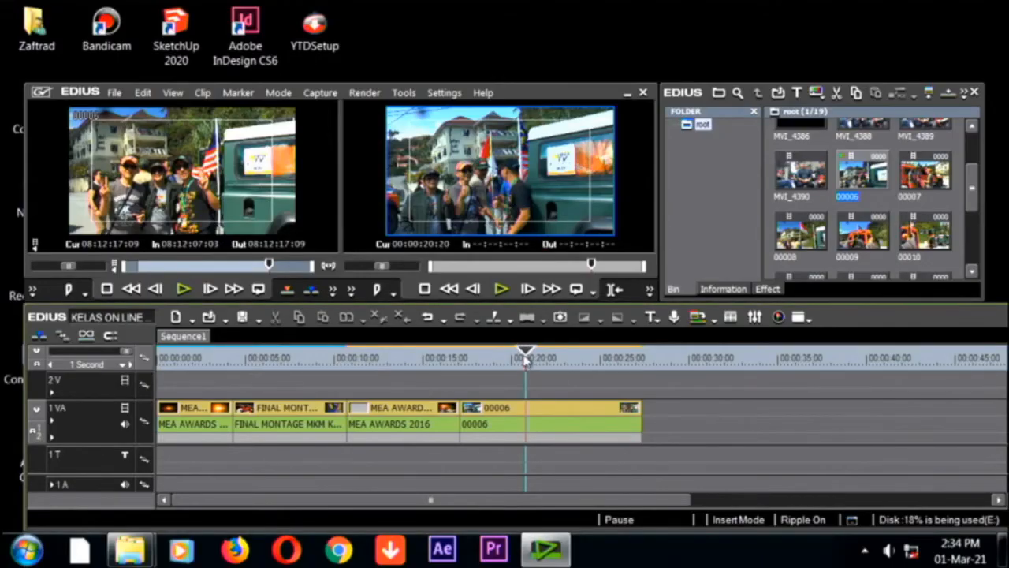
pyautogui.click(524, 405)
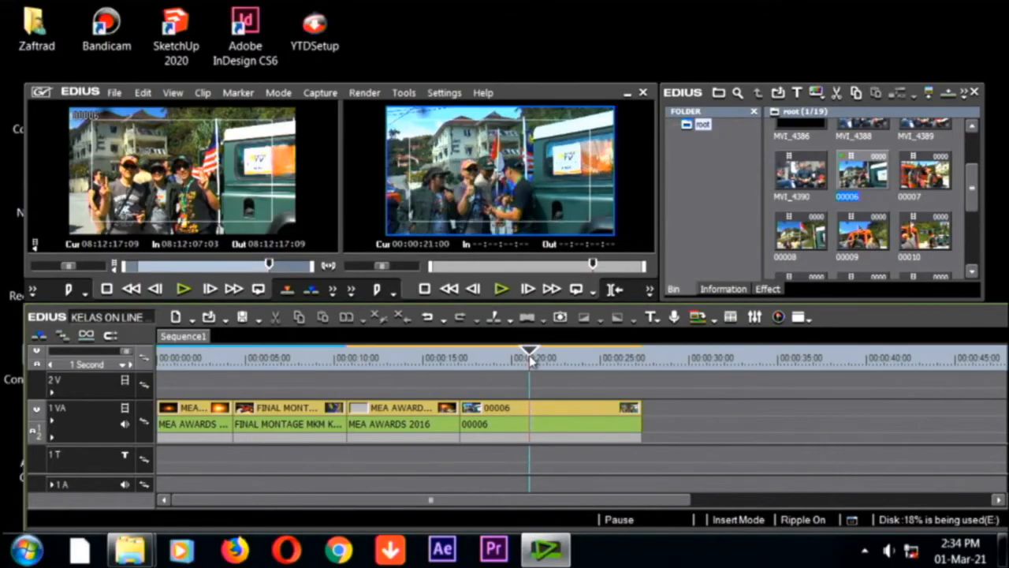
pyautogui.press('Left')
pyautogui.click(541, 415)
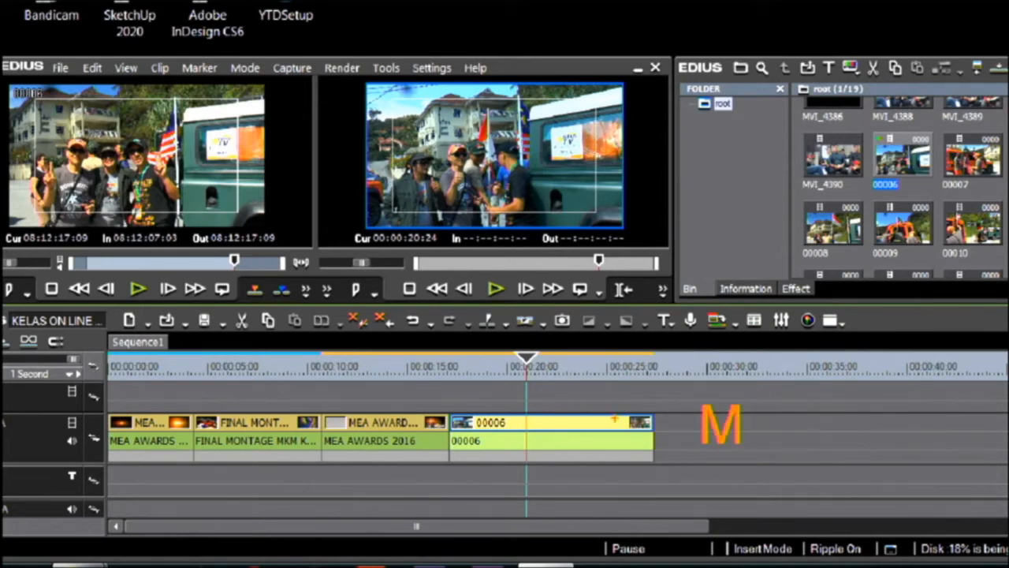
pyautogui.moveTo(536, 404); pyautogui.dragTo(558, 492)
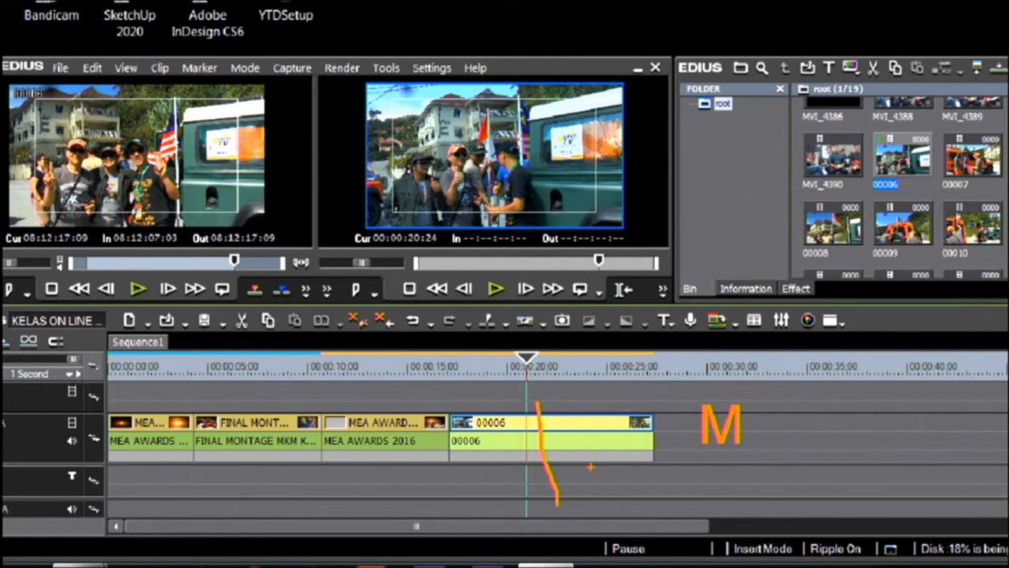
pyautogui.moveTo(633, 406); pyautogui.dragTo(587, 462)
pyautogui.moveTo(584, 418); pyautogui.dragTo(619, 449)
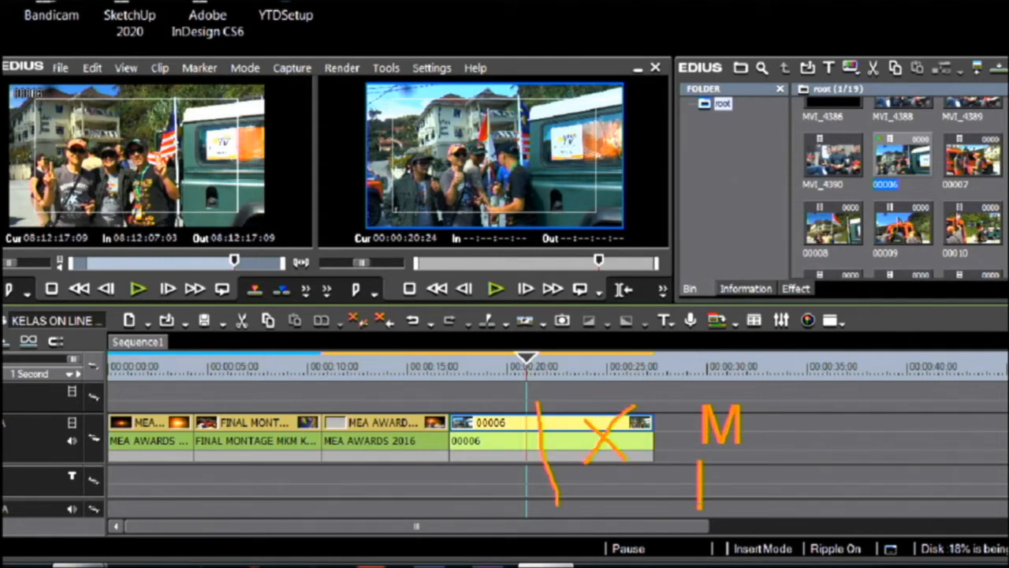
pyautogui.moveTo(675, 314)
pyautogui.mouseDown()
pyautogui.moveTo(675, 343)
pyautogui.moveTo(715, 310)
pyautogui.mouseUp()
pyautogui.moveTo(717, 312); pyautogui.dragTo(751, 312)
pyautogui.moveTo(734, 313); pyautogui.dragTo(734, 347)
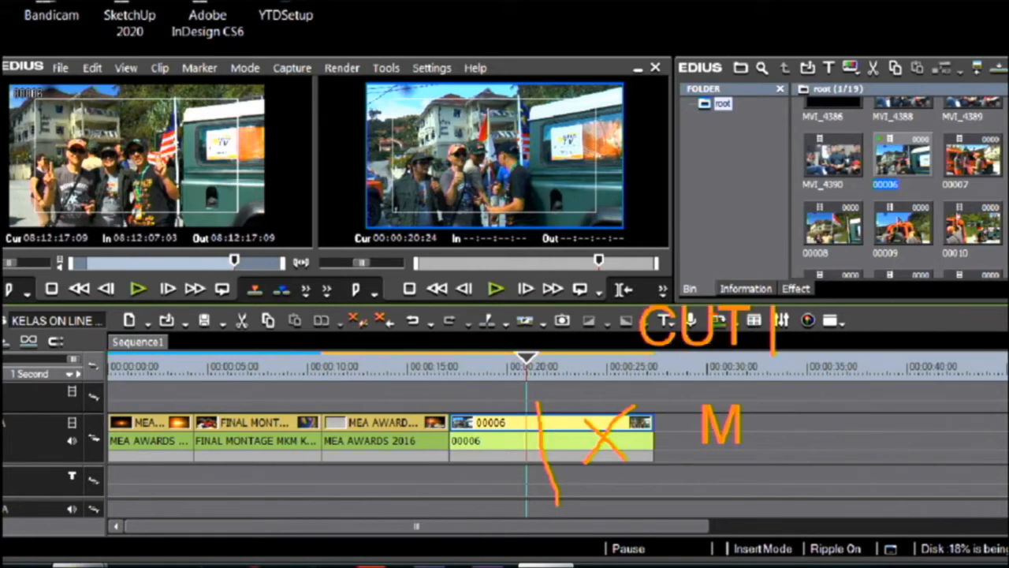
pyautogui.write('.. DELE')
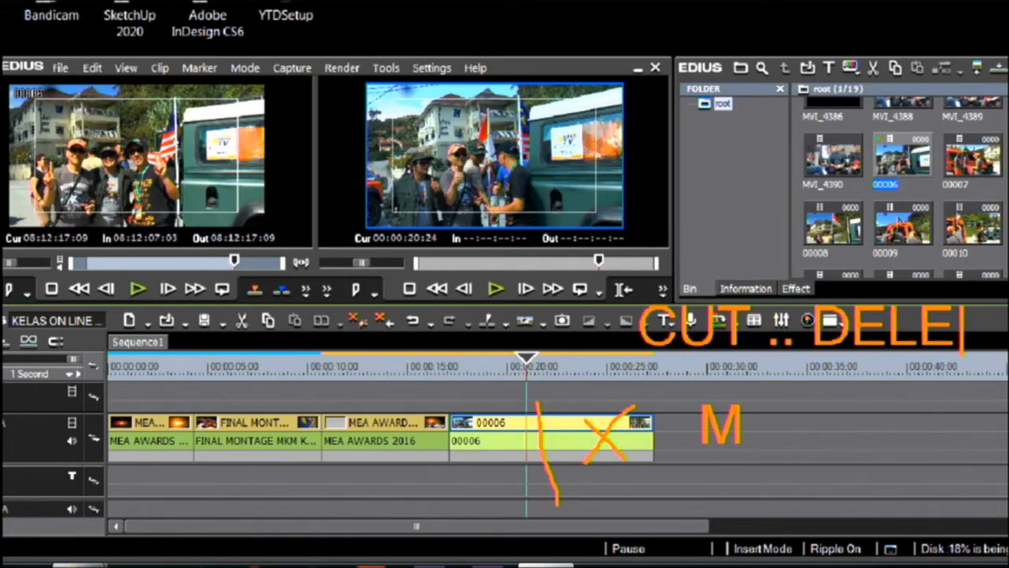
pyautogui.write('TE')
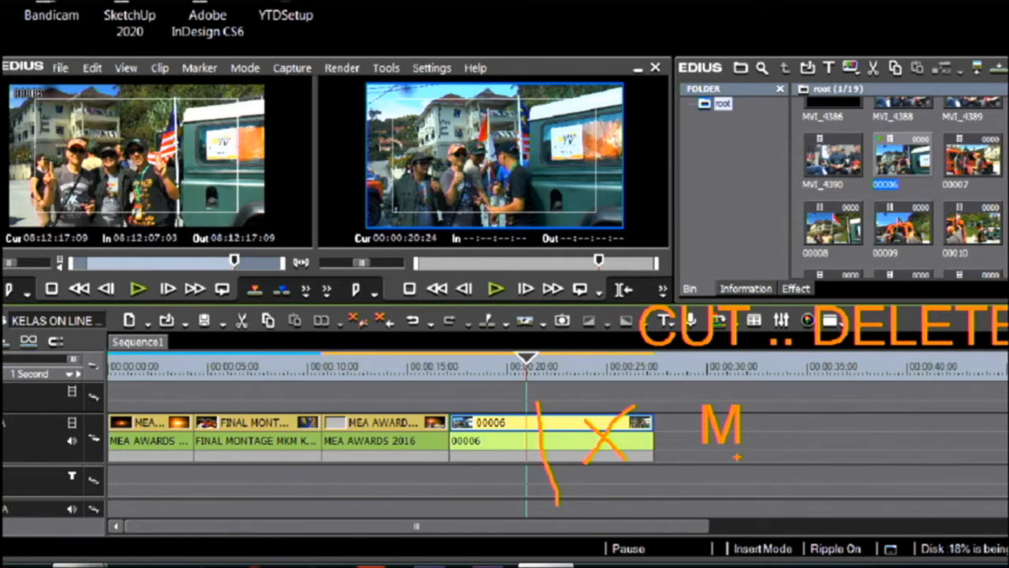
pyautogui.press('Escape')
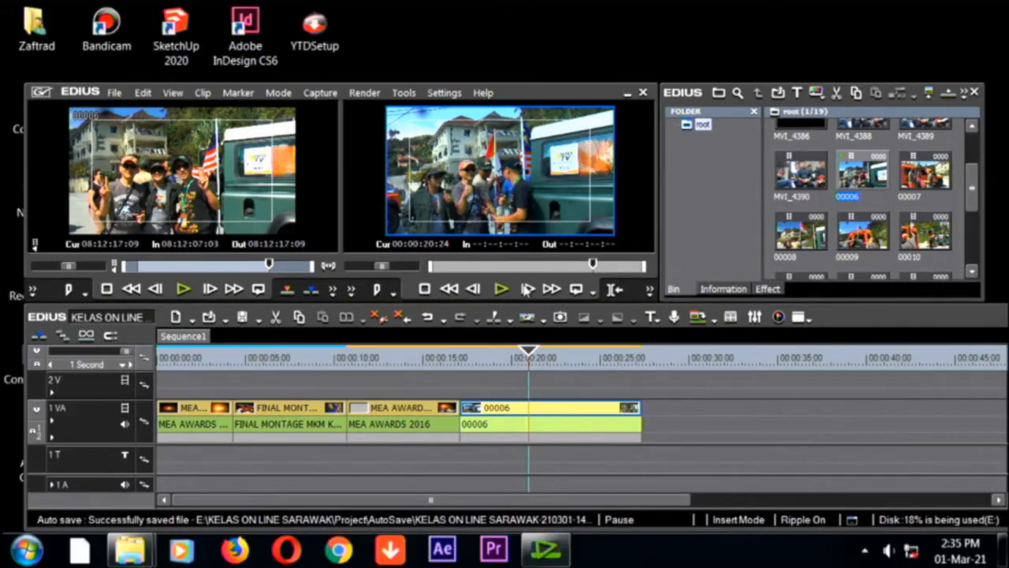
# Trim off the part of clip 00006 after 00:00:20:24 on the timeline and play back the shortened ending
pyautogui.click(543, 427)
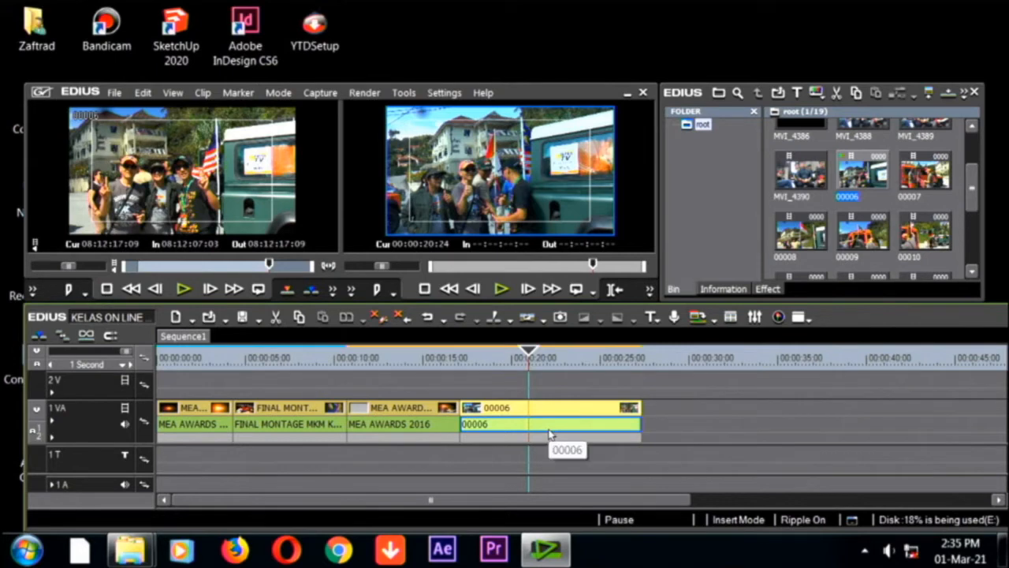
pyautogui.hotkey('alt', ']')
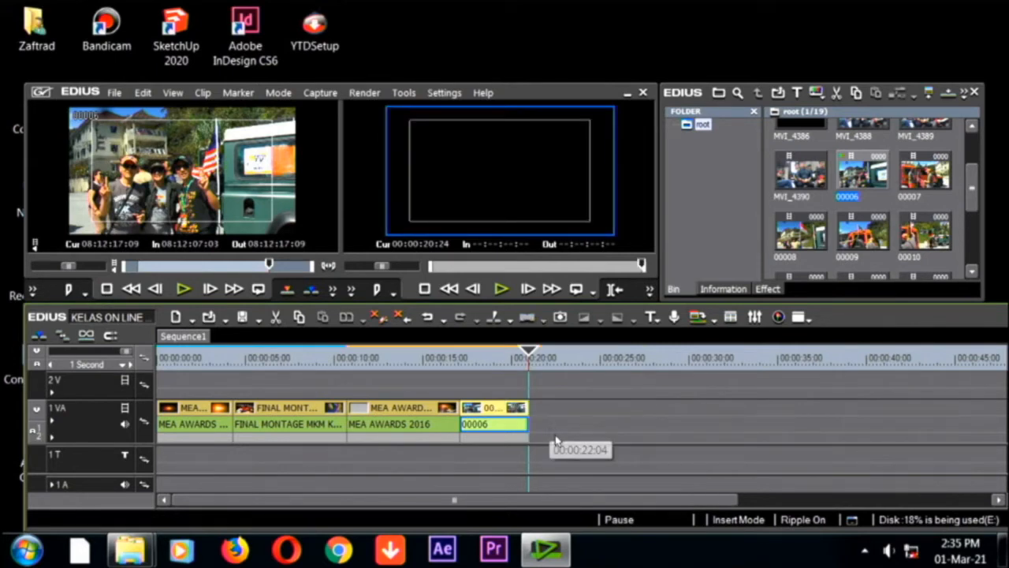
pyautogui.hotkey('ctrl', 'z')
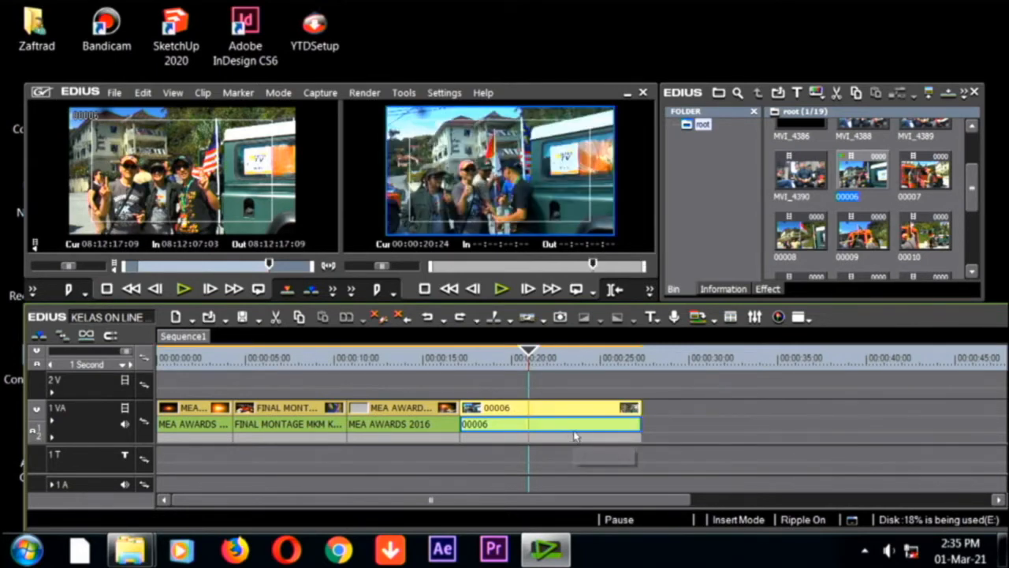
pyautogui.hotkey('alt', ']')
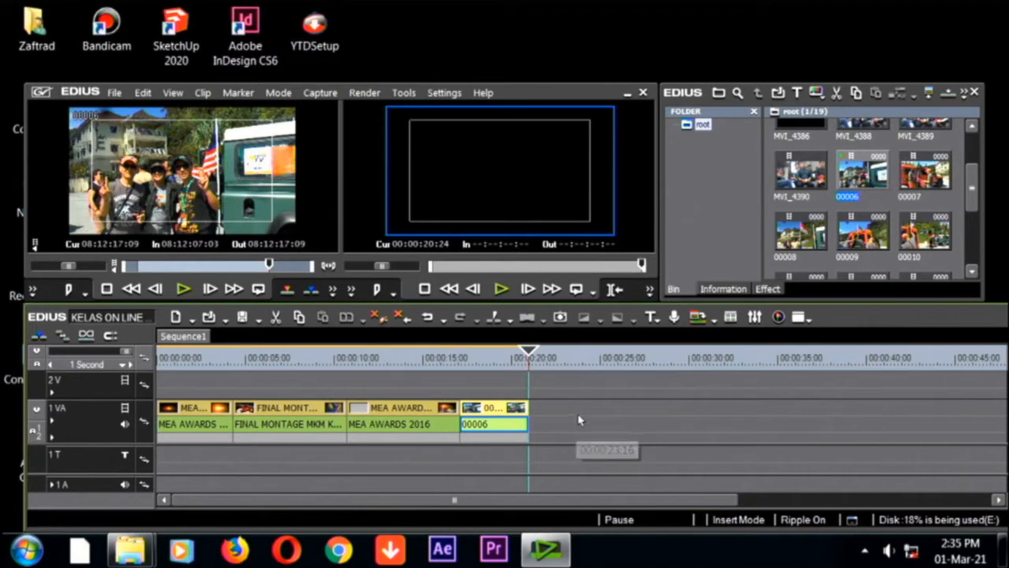
pyautogui.hotkey('ctrl', 'z')
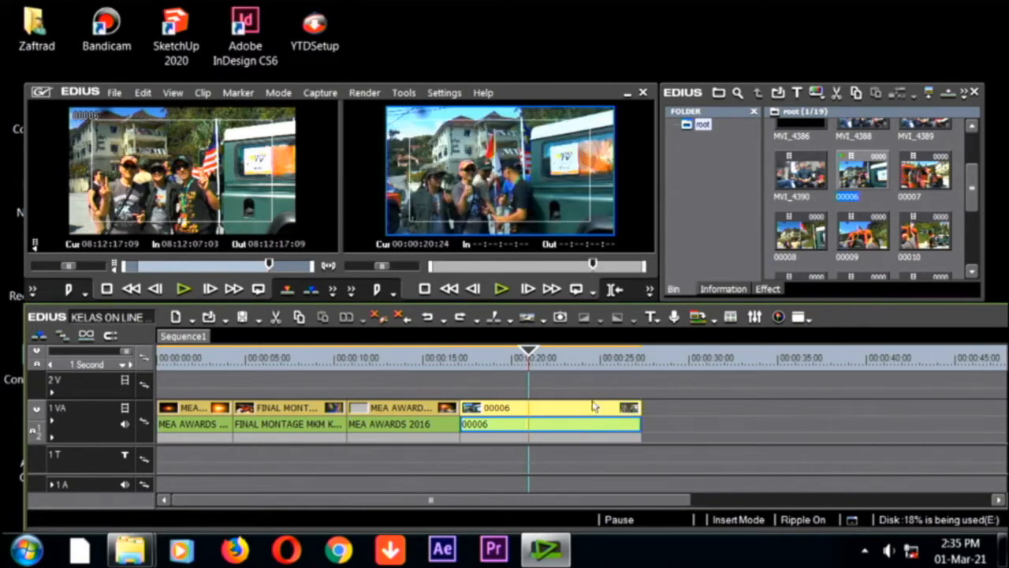
pyautogui.hotkey('alt', ']')
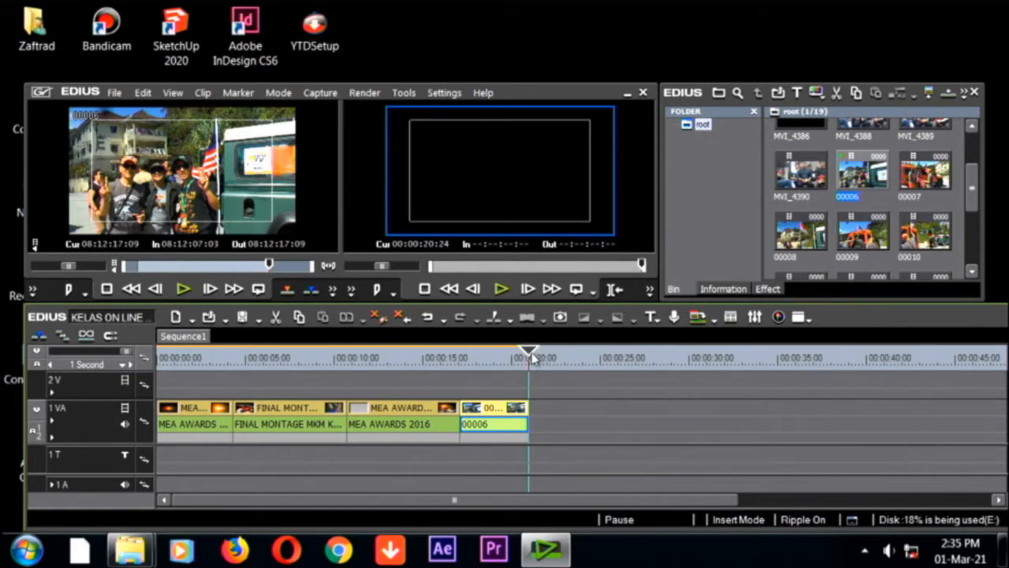
pyautogui.moveTo(532, 358); pyautogui.dragTo(435, 358)
pyautogui.press('space')
# Add clip 00009 from the bin directly after clip 00006 on track 1 VA and position the playhead at 00:00:22:15 within it
pyautogui.click(871, 232)
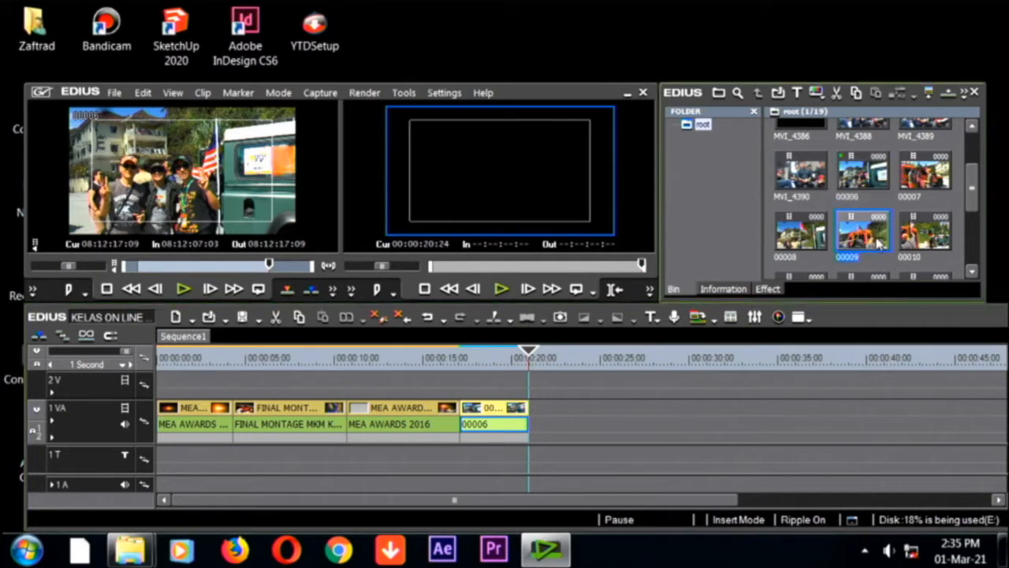
pyautogui.moveTo(876, 241); pyautogui.dragTo(536, 432)
pyautogui.press('space')
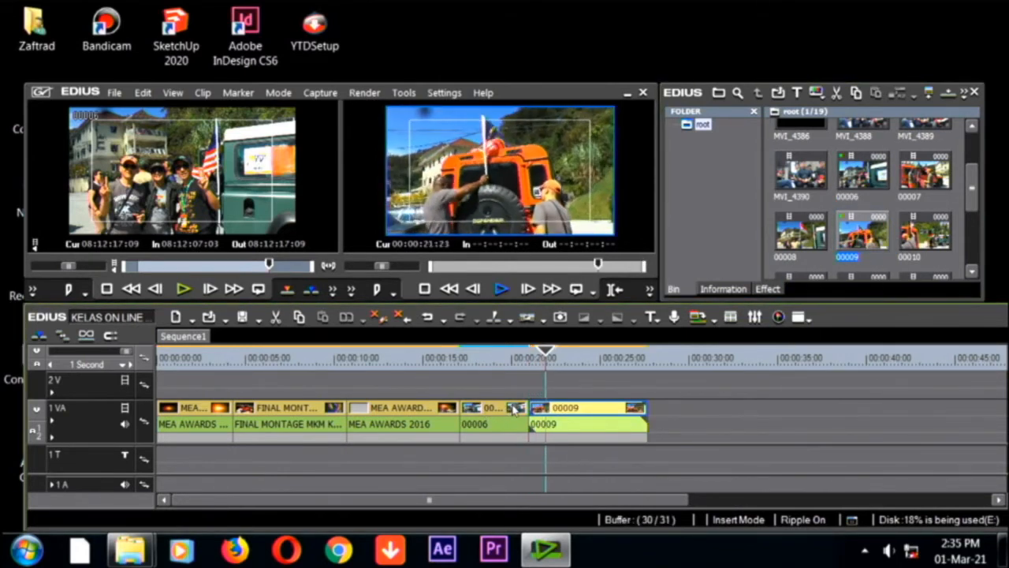
pyautogui.click(576, 353)
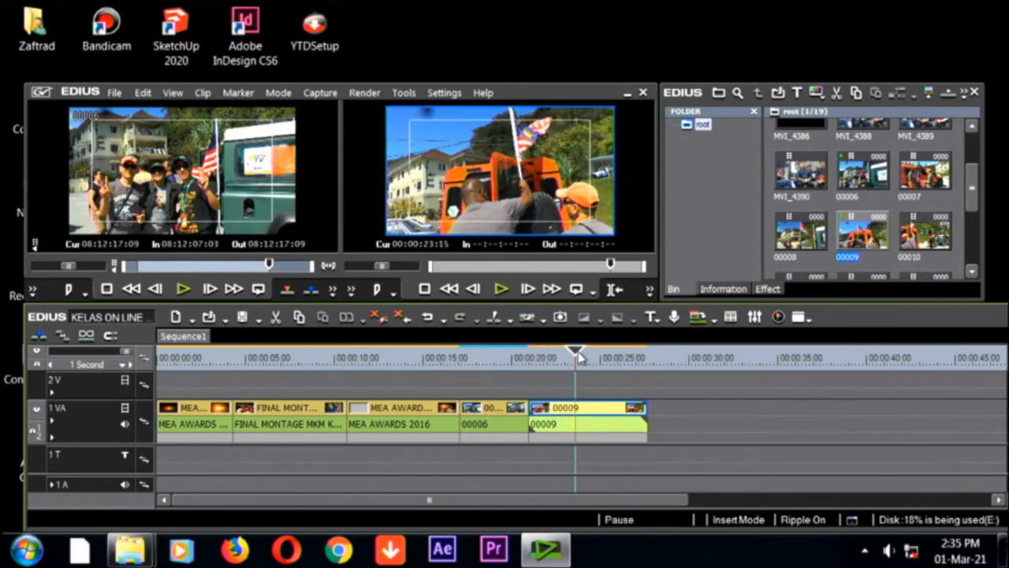
pyautogui.moveTo(578, 355); pyautogui.dragTo(558, 357)
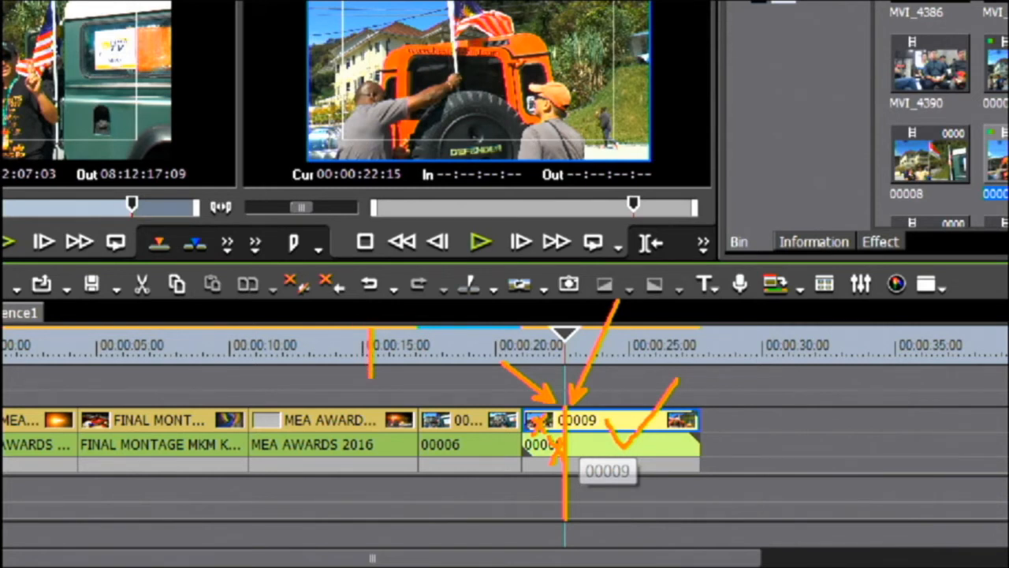
# Trim off the part of clip 00009 before 00:00:22:15 with ripple mode on
pyautogui.write('N')
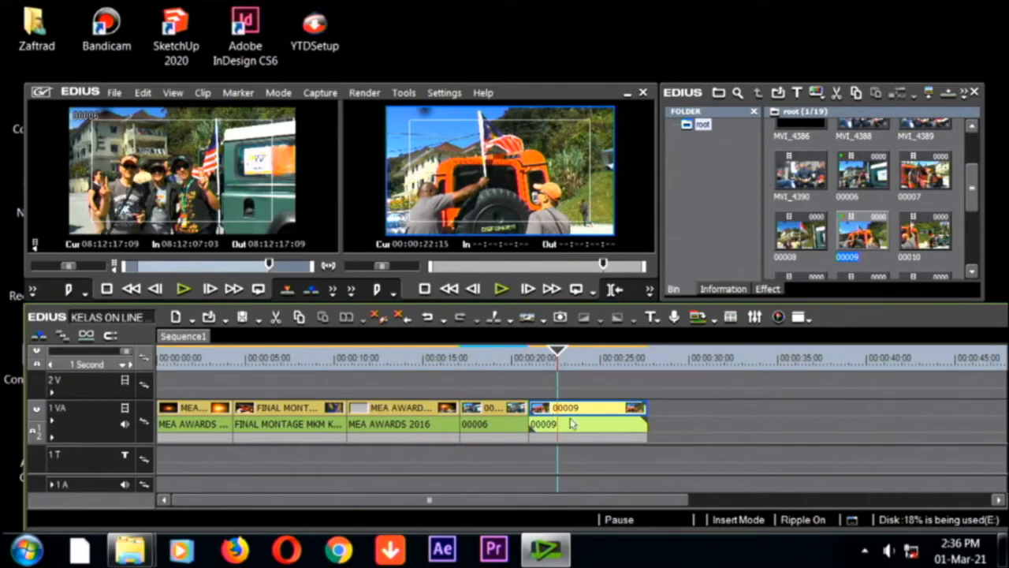
pyautogui.press('n')
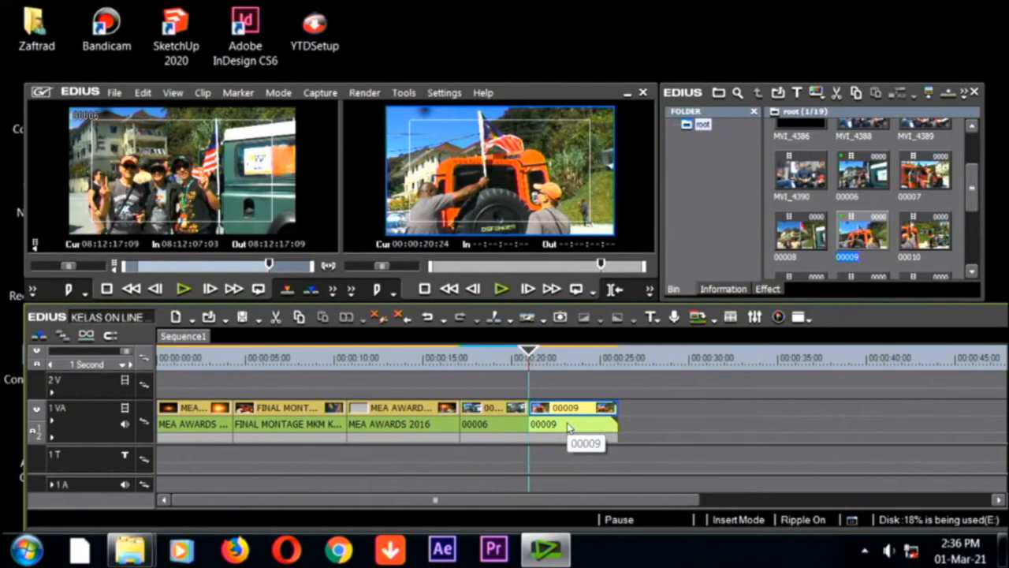
# Turn ripple mode off, undo the start trim of clip 00009 and select that clip on the timeline
pyautogui.click(64, 337)
pyautogui.hotkey('ctrl', 'z')
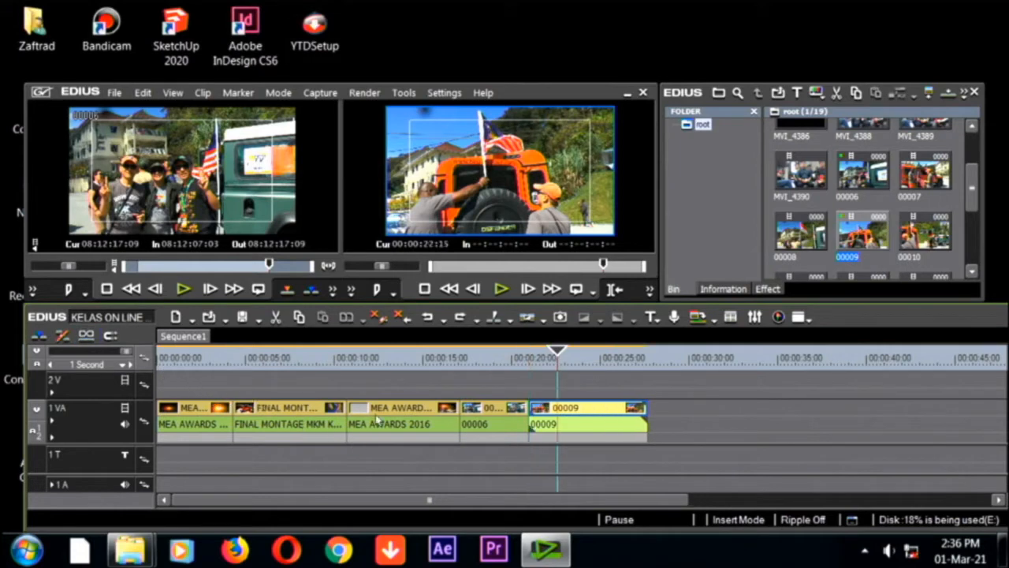
pyautogui.click(561, 426)
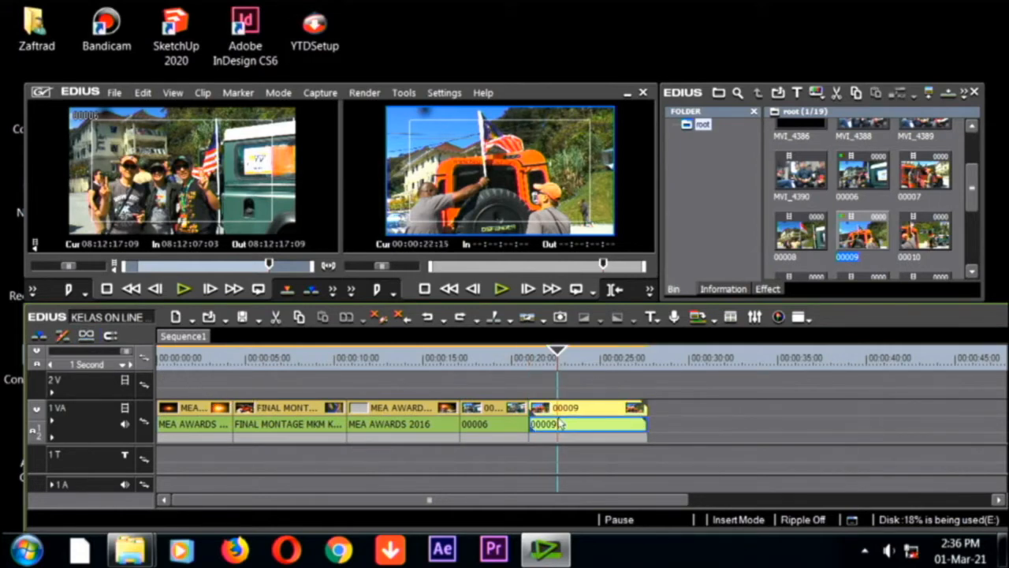
# Trim off the part of clip 00009 before 00:00:22:15 with ripple mode off and undo that trim
pyautogui.press('n')
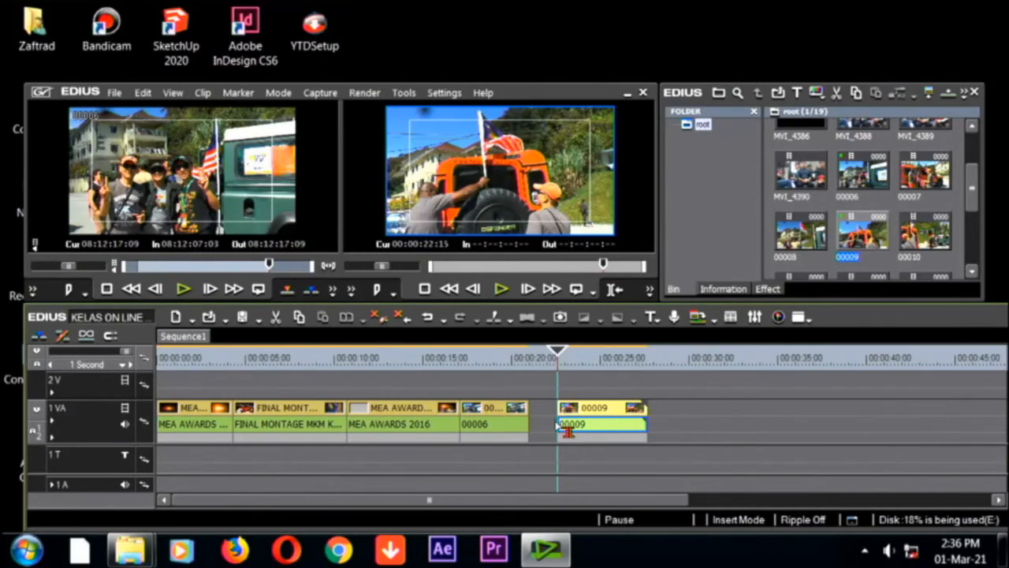
pyautogui.hotkey('ctrl', 'z')
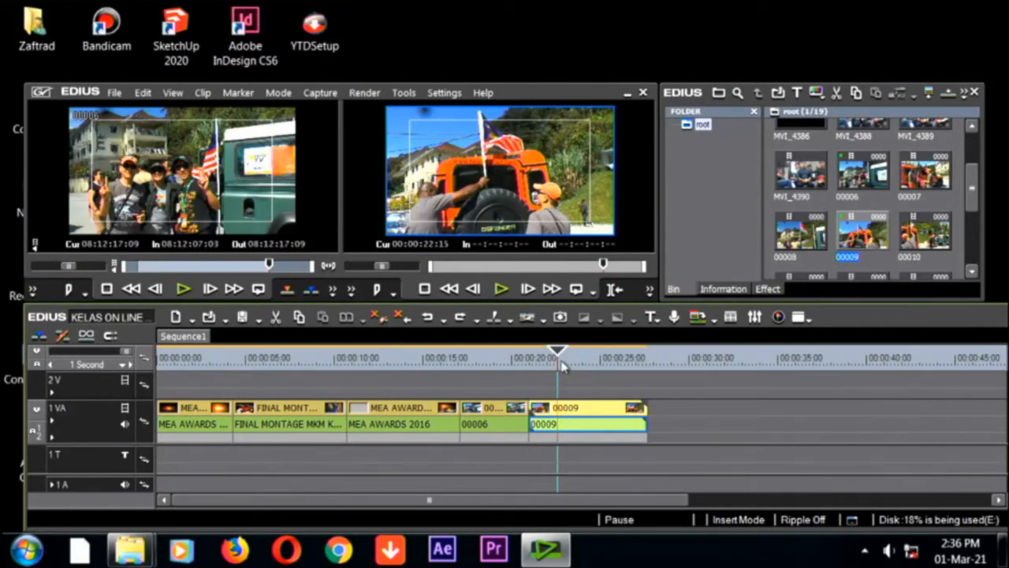
# Play through clip 00009, stop the playhead at 00:00:24:15 and trim off the part of the clip before it
pyautogui.moveTo(555, 354); pyautogui.dragTo(528, 359)
pyautogui.press('space')
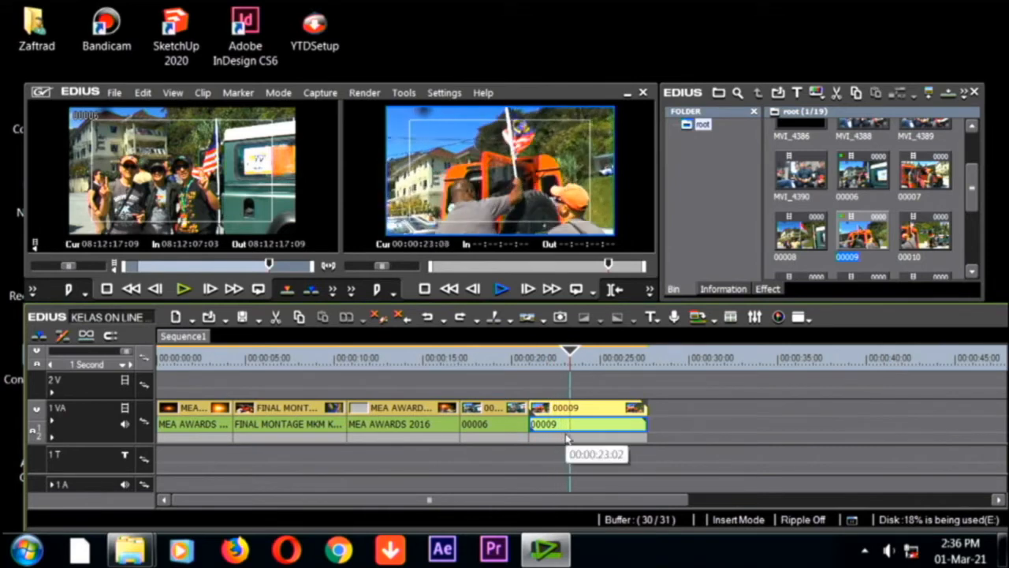
pyautogui.press('space')
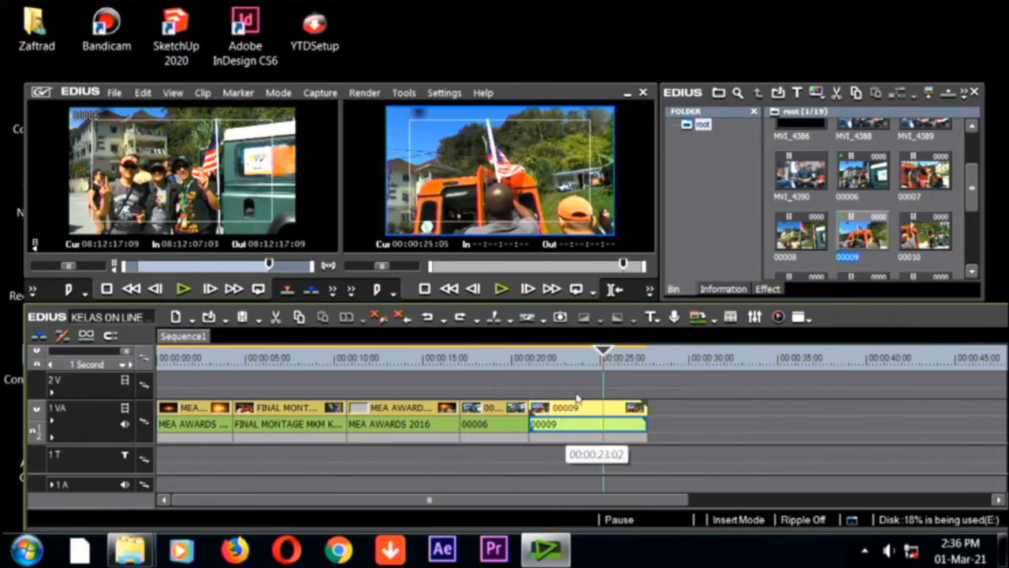
pyautogui.moveTo(599, 366); pyautogui.dragTo(568, 358)
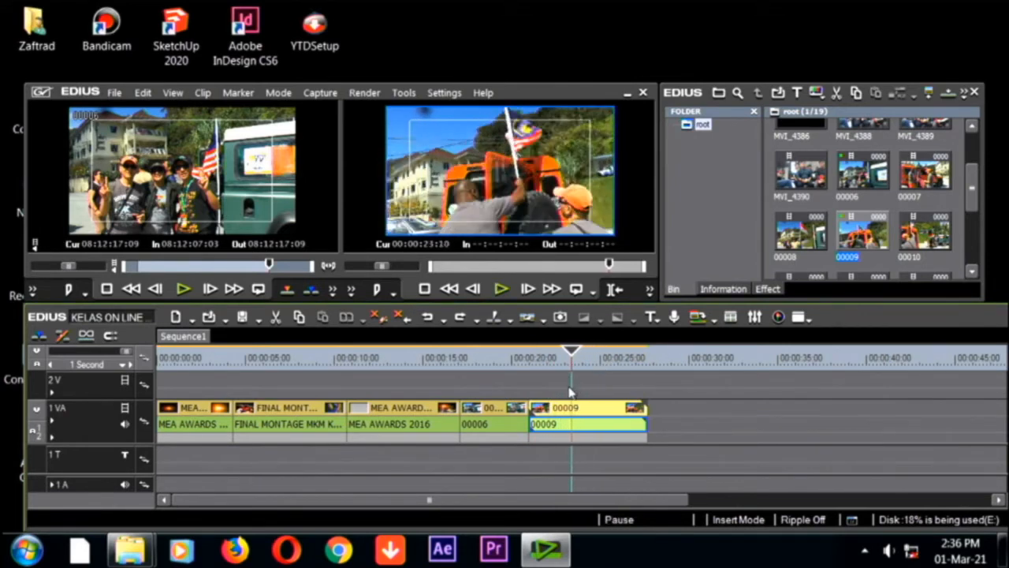
pyautogui.press('space')
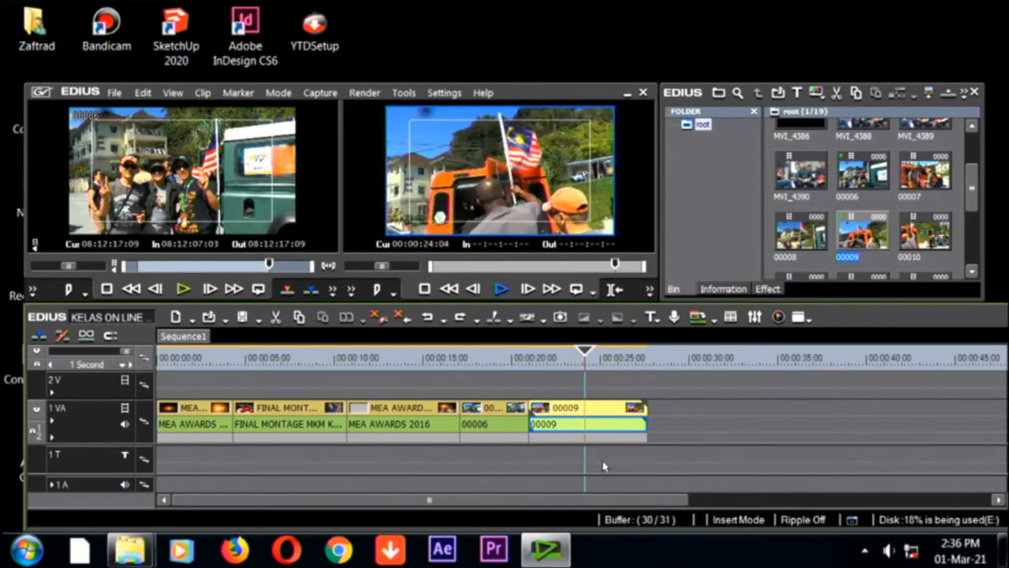
pyautogui.press('space')
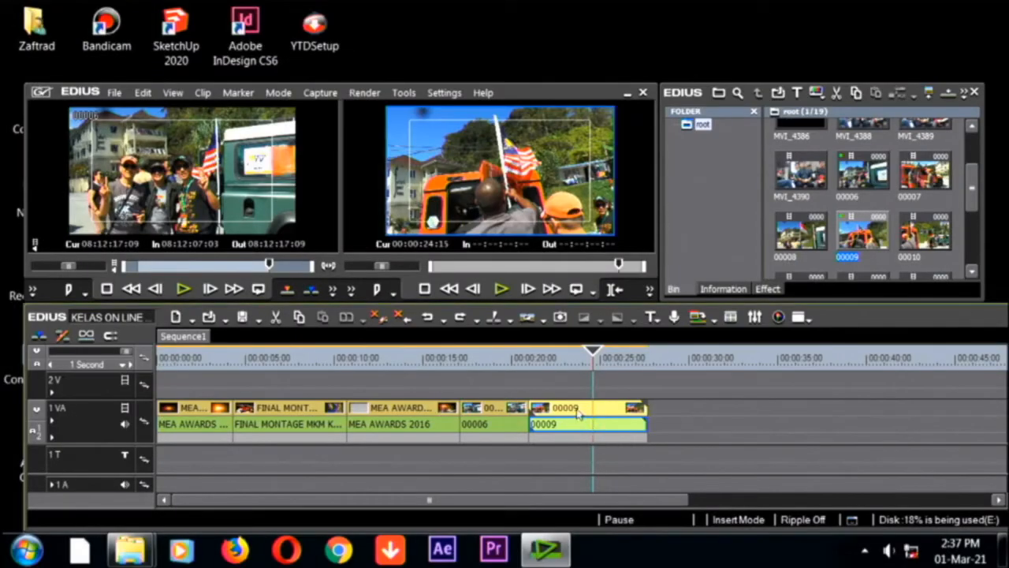
pyautogui.click(566, 413)
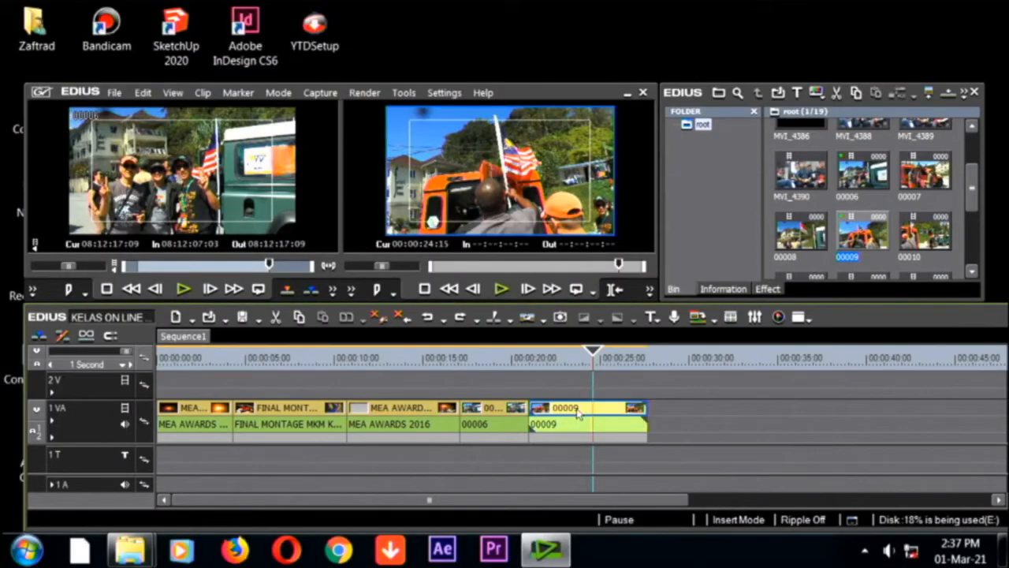
pyautogui.press('n')
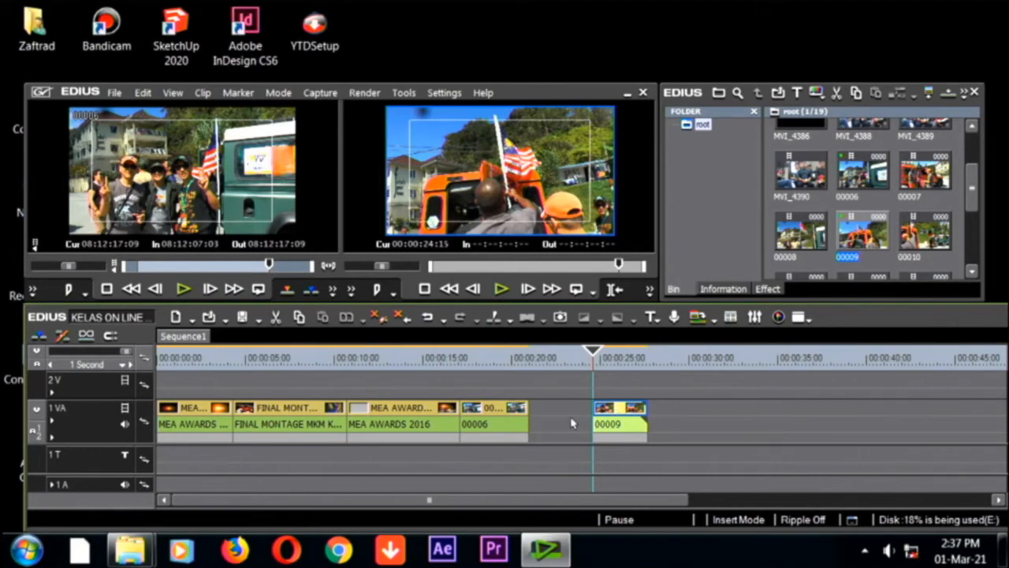
pyautogui.moveTo(572, 423)
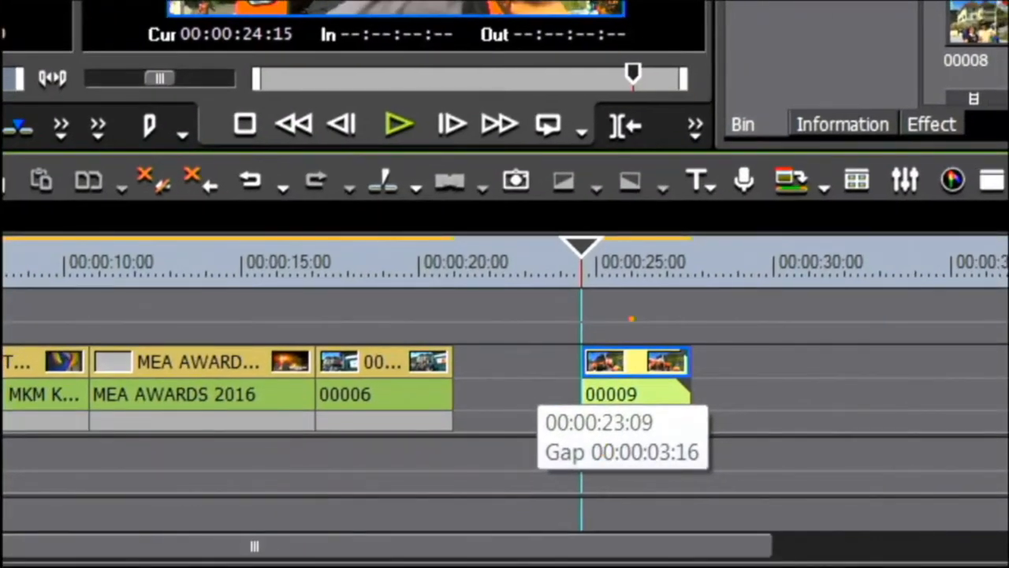
pyautogui.moveTo(645, 302); pyautogui.dragTo(524, 349)
pyautogui.moveTo(541, 315)
pyautogui.mouseDown()
pyautogui.moveTo(518, 348)
pyautogui.moveTo(548, 385)
pyautogui.mouseUp()
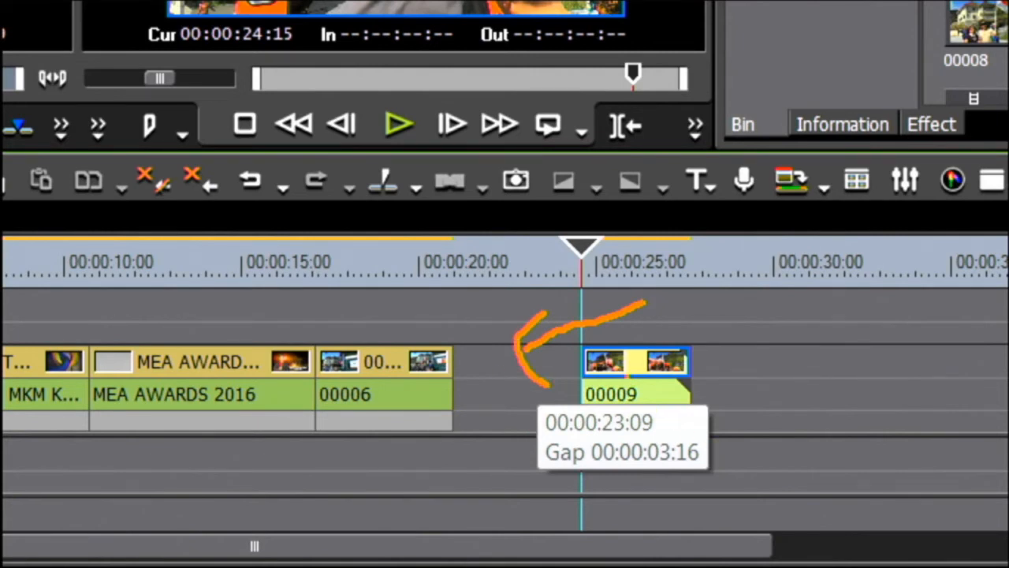
pyautogui.moveTo(626, 376)
pyautogui.mouseDown()
pyautogui.moveTo(648, 363)
pyautogui.moveTo(451, 384)
pyautogui.mouseUp()
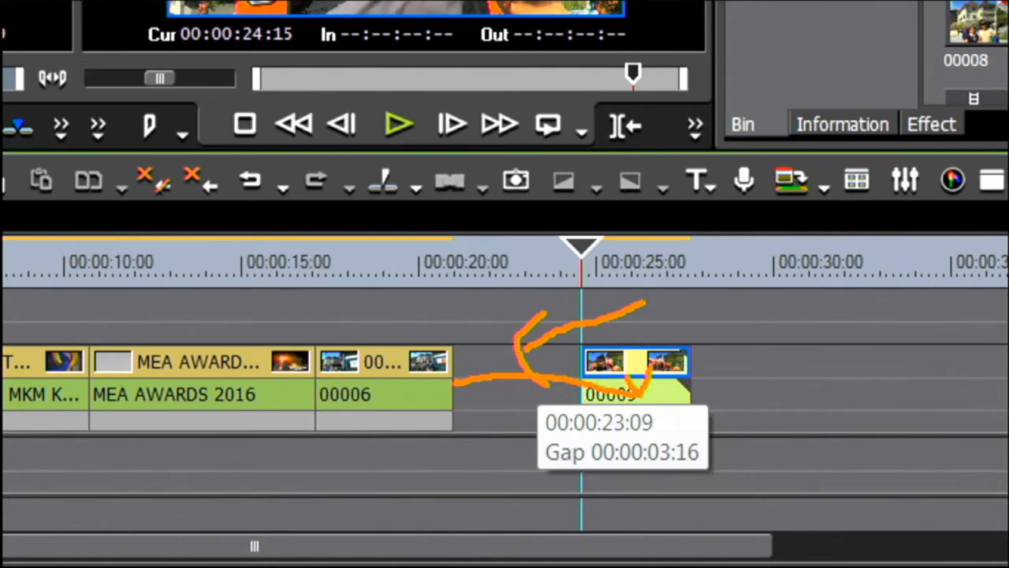
pyautogui.moveTo(486, 350)
pyautogui.mouseDown()
pyautogui.moveTo(447, 385)
pyautogui.moveTo(493, 449)
pyautogui.mouseUp()
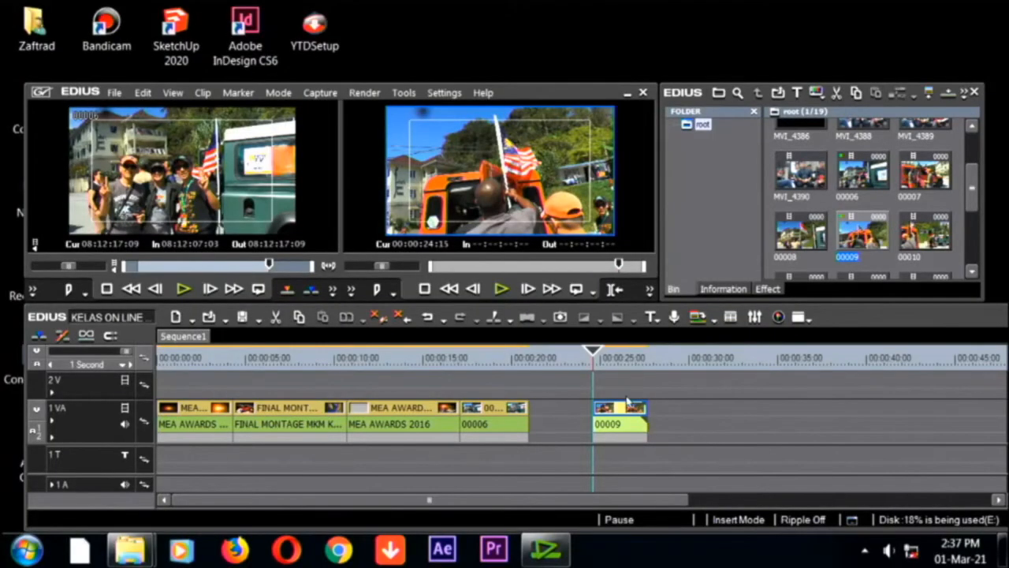
# Move clip 00009 up against the end of clip 00006, play across the junction and undo the move
pyautogui.moveTo(619, 422); pyautogui.dragTo(561, 427)
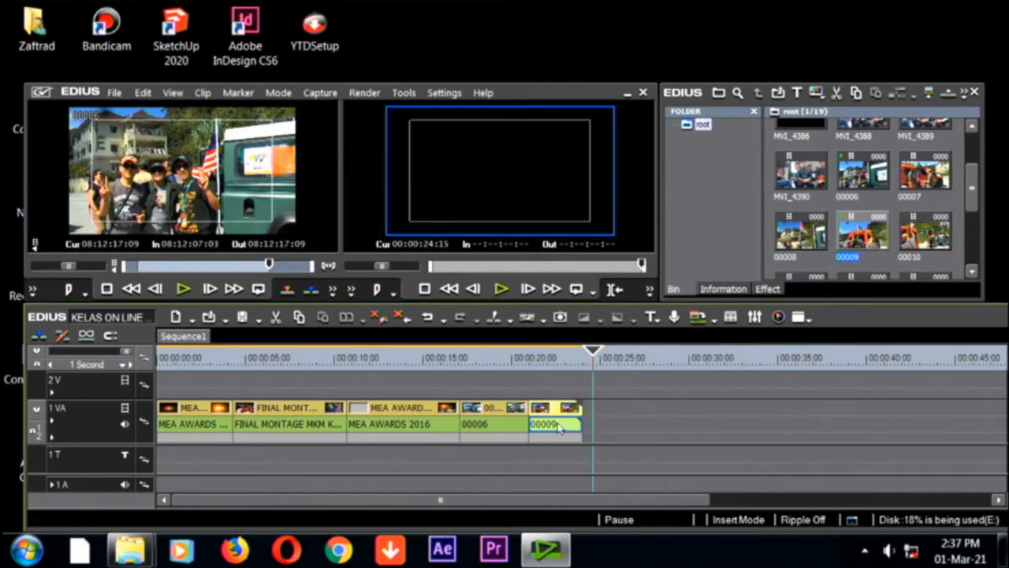
pyautogui.click(501, 357)
pyautogui.press('space')
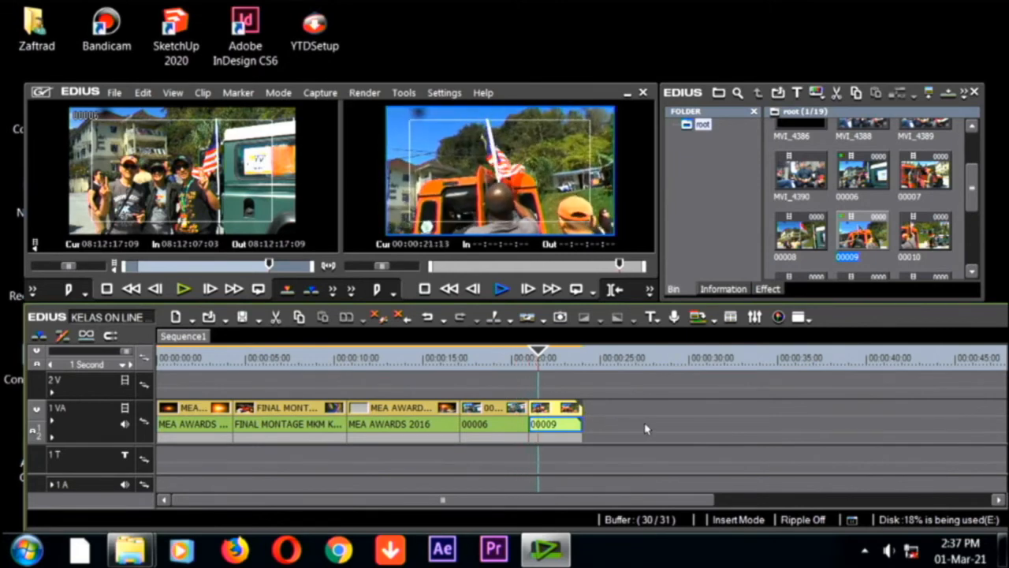
pyautogui.press('space')
pyautogui.hotkey('ctrl', 'z')
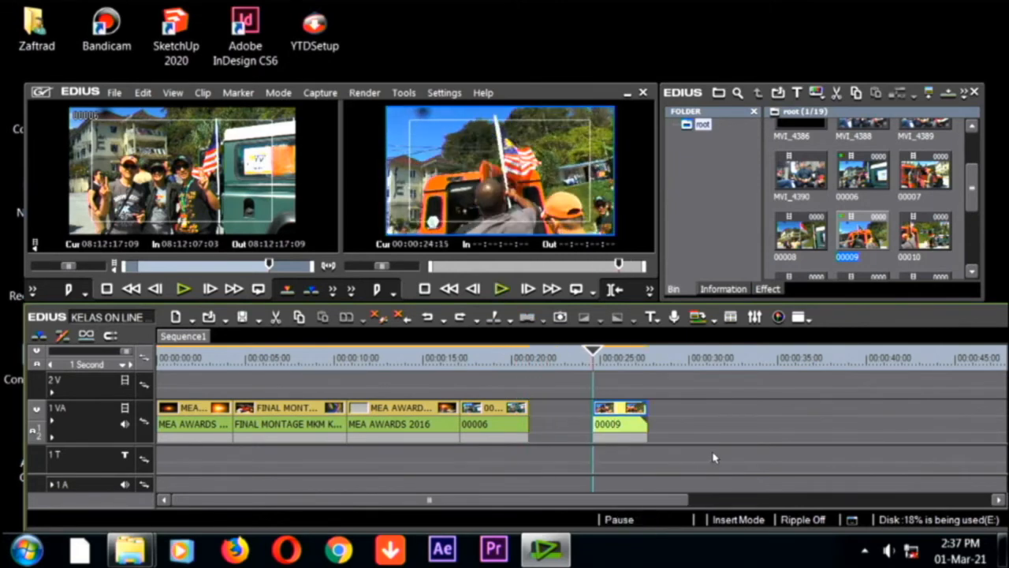
pyautogui.moveTo(614, 412); pyautogui.dragTo(560, 432)
pyautogui.moveTo(524, 359); pyautogui.dragTo(542, 425)
pyautogui.hotkey('ctrl', 'z')
# Close the space between clips 00006 and 00009 with Delete Gap and undo it
pyautogui.moveTo(562, 427)
pyautogui.rightClick(556, 417)
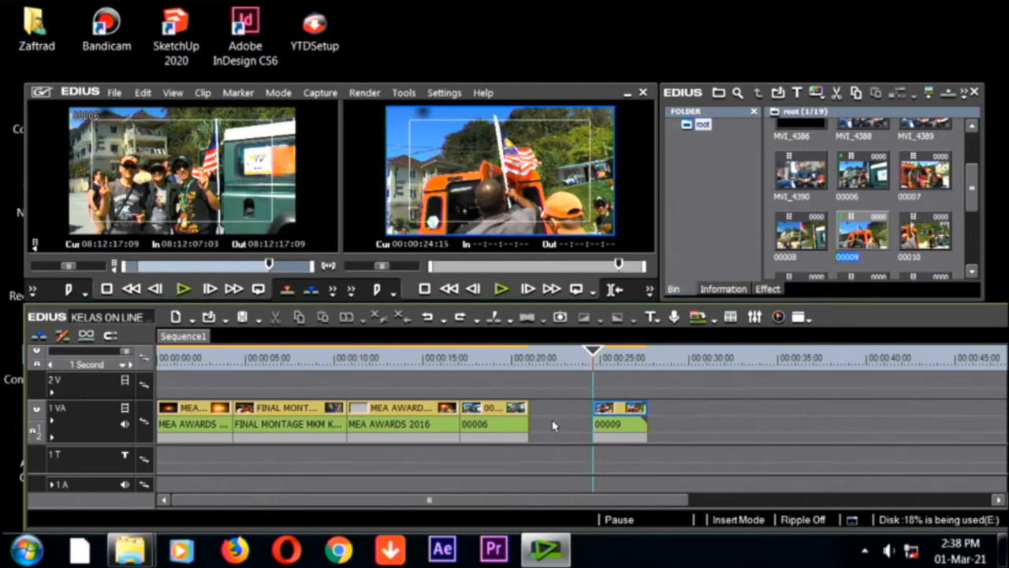
pyautogui.rightClick(553, 425)
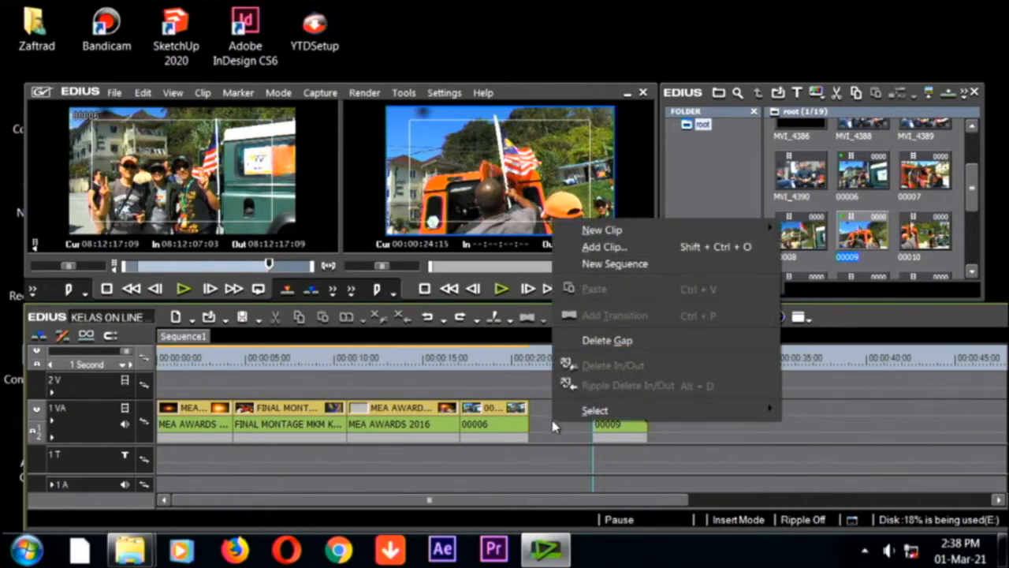
pyautogui.click(597, 340)
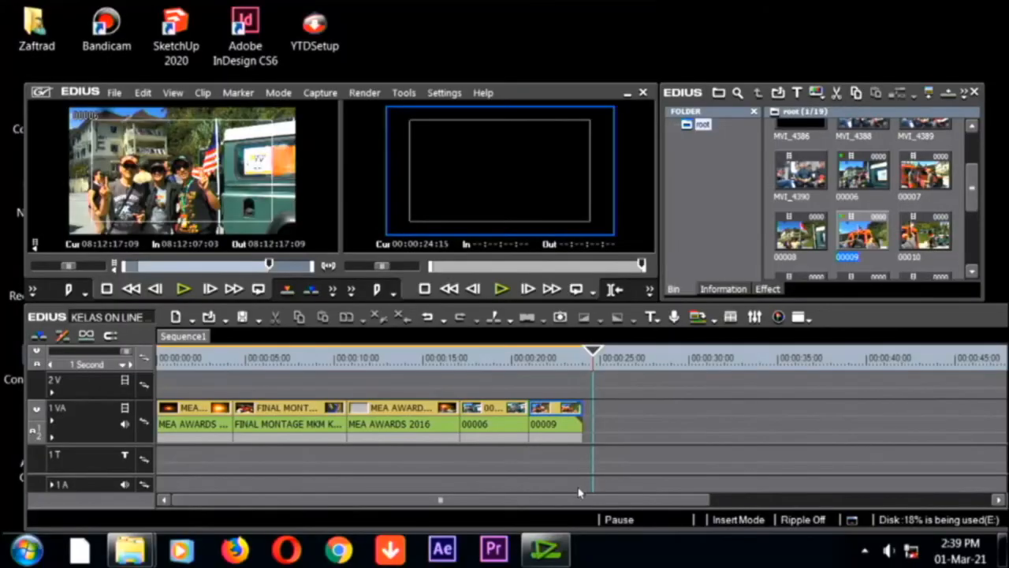
pyautogui.hotkey('ctrl', 'z')
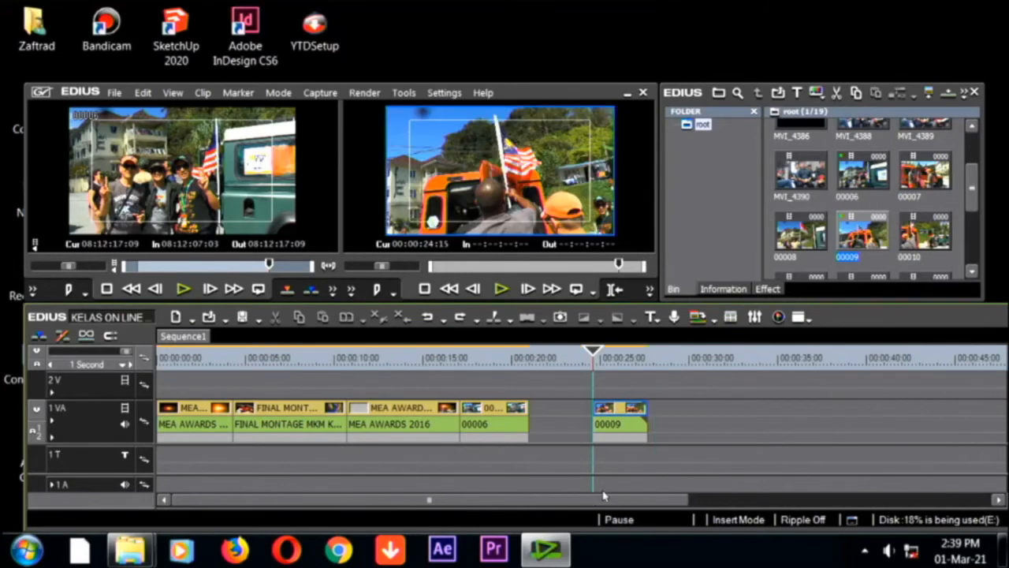
# Delete the gap between clips 00006 and 00009 on track 1 VA and play the sequence from its start
pyautogui.rightClick(551, 426)
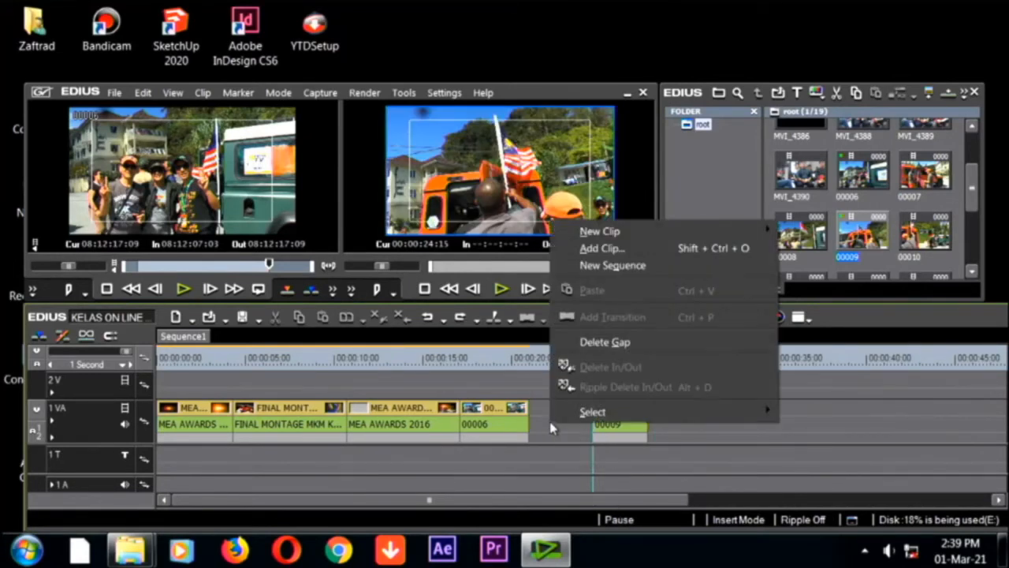
pyautogui.click(595, 352)
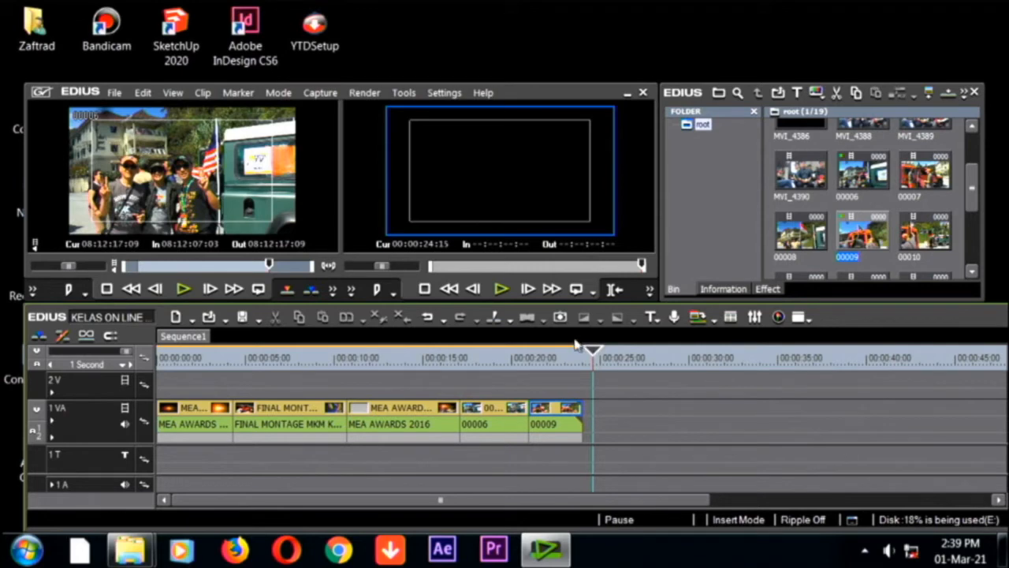
pyautogui.moveTo(595, 356); pyautogui.dragTo(139, 490)
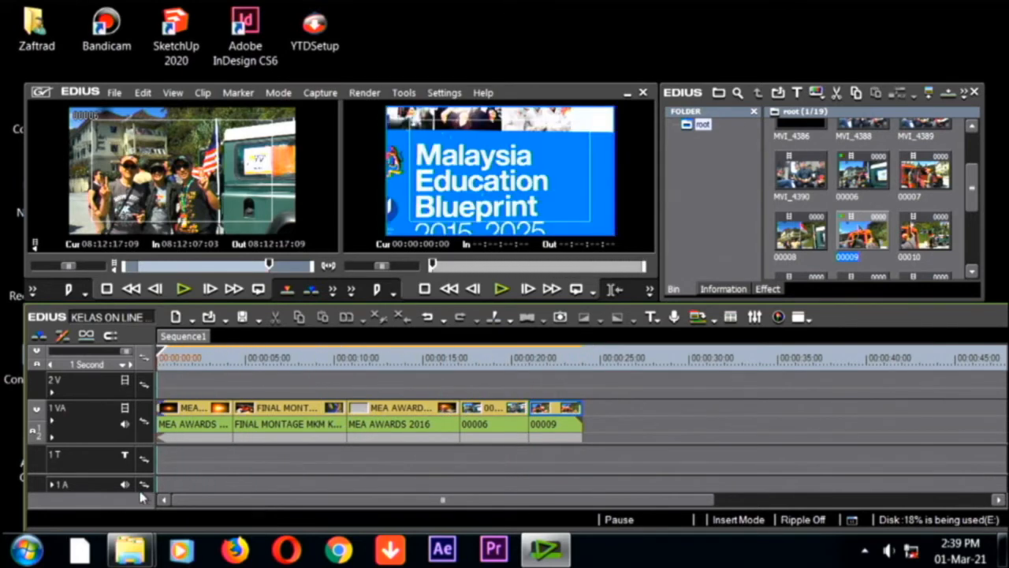
pyautogui.press('space')
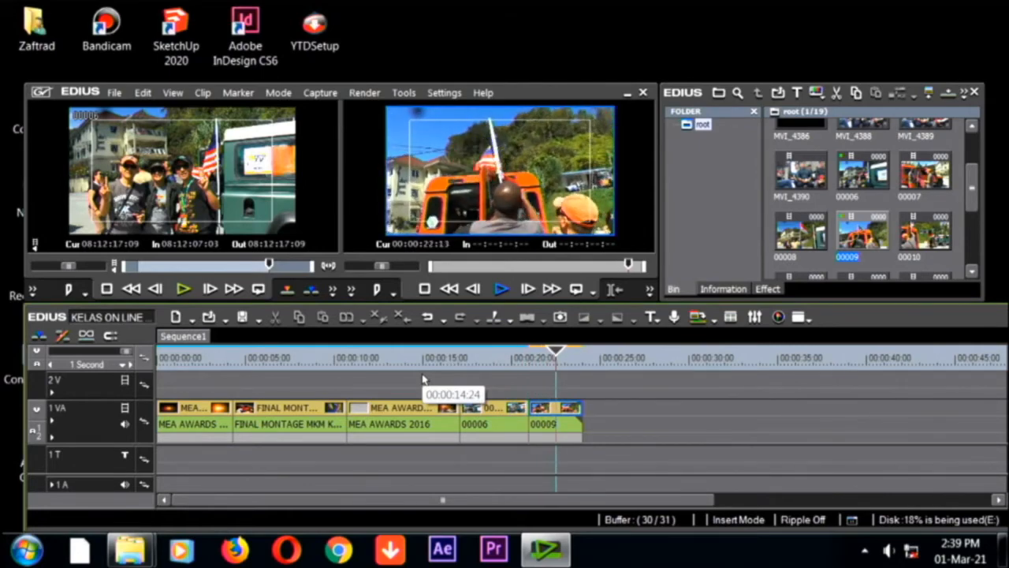
pyautogui.press('space')
# Try moving clip 00006 between the first MEA AWARDS clip and FINAL MONTAGE, and undo the move
pyautogui.click(493, 416)
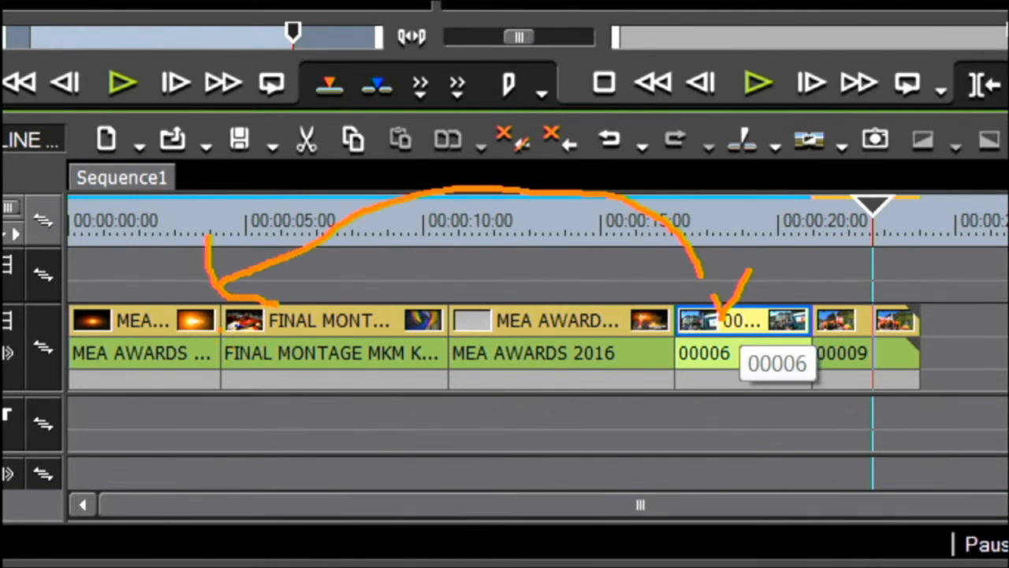
pyautogui.moveTo(221, 330); pyautogui.dragTo(198, 522)
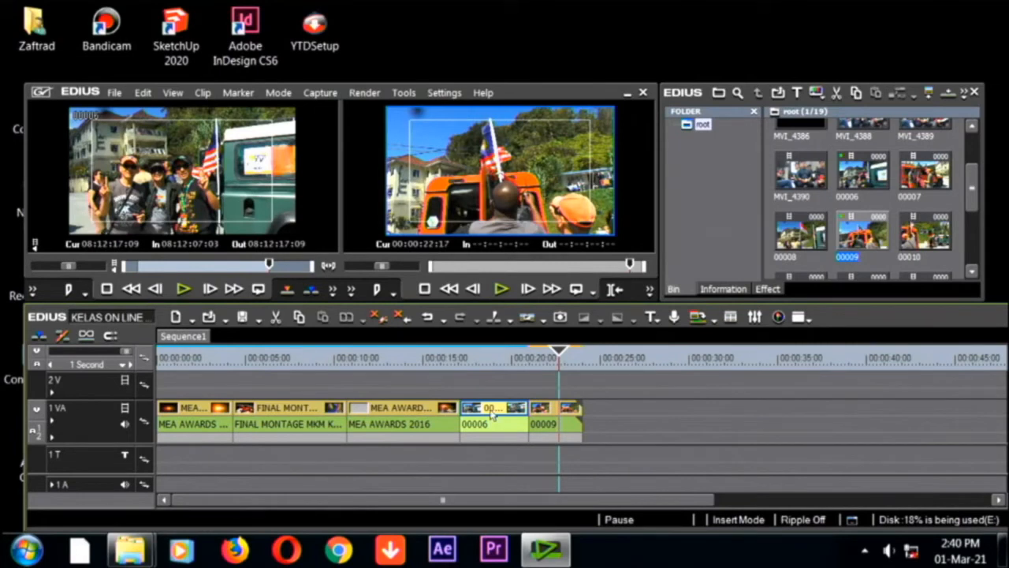
pyautogui.moveTo(492, 415); pyautogui.dragTo(261, 426)
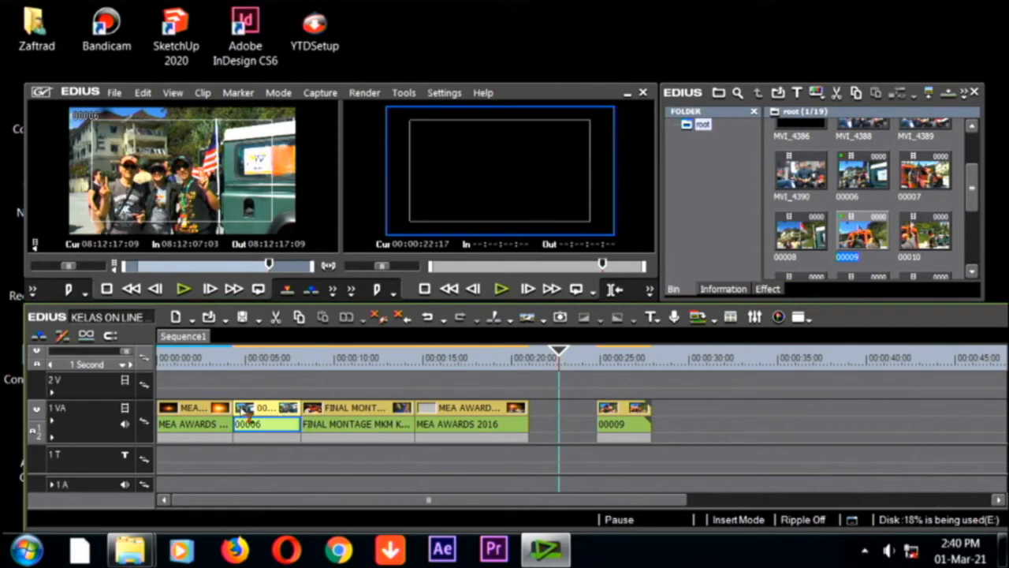
pyautogui.hotkey('ctrl', 'z')
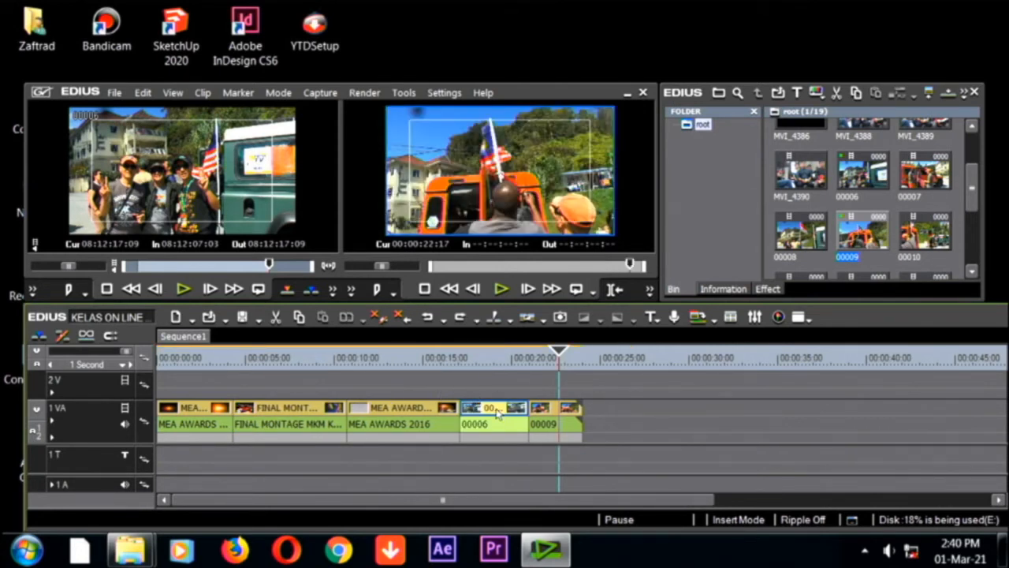
# Insert clip 00006 between the first MEA AWARDS clip and the FINAL MONTAGE clip and play back the new order
pyautogui.moveTo(496, 413); pyautogui.dragTo(272, 425)
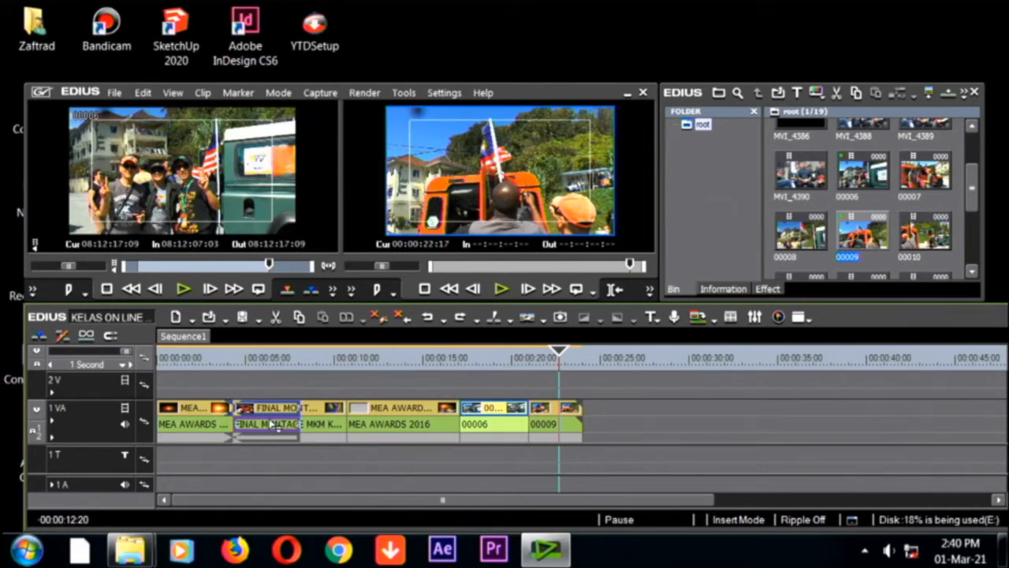
pyautogui.moveTo(272, 424); pyautogui.dragTo(272, 424)
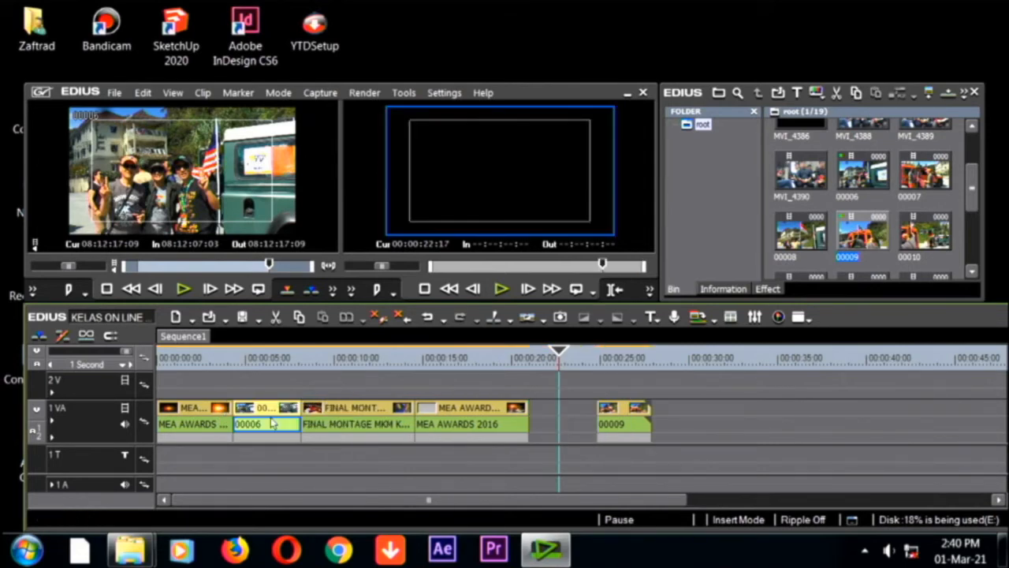
pyautogui.moveTo(241, 360); pyautogui.dragTo(207, 364)
pyautogui.press('space')
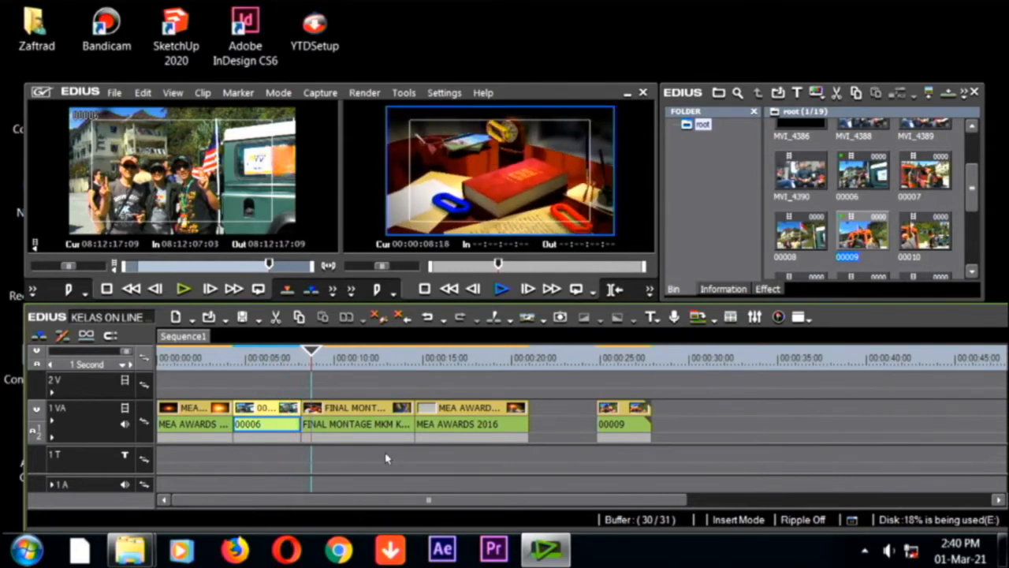
pyautogui.press('space')
# Move clip 00009 directly after clip 00006, ahead of FINAL MONTAGE, and play the sequence from its start
pyautogui.click(625, 416)
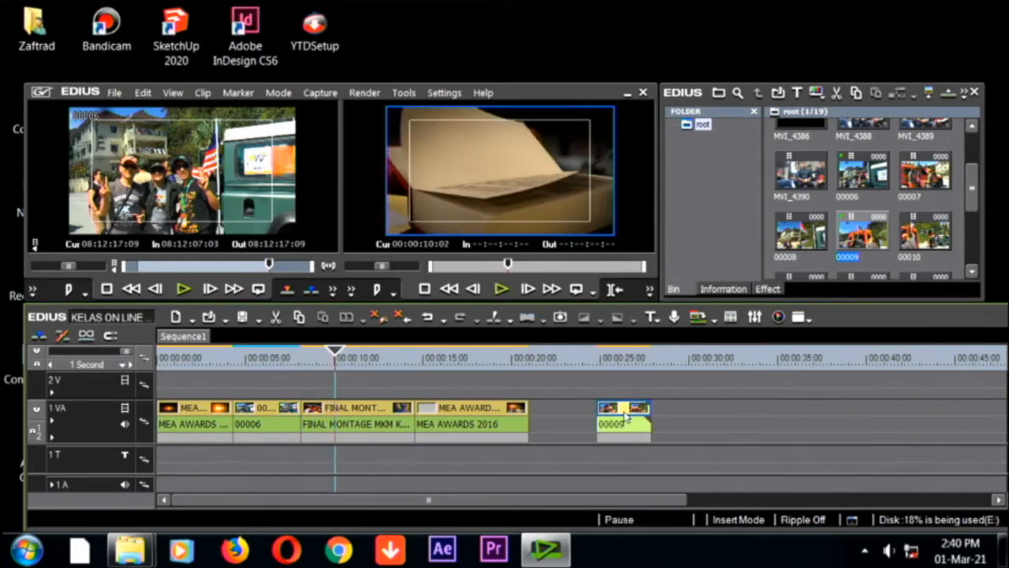
pyautogui.moveTo(631, 416); pyautogui.dragTo(333, 427)
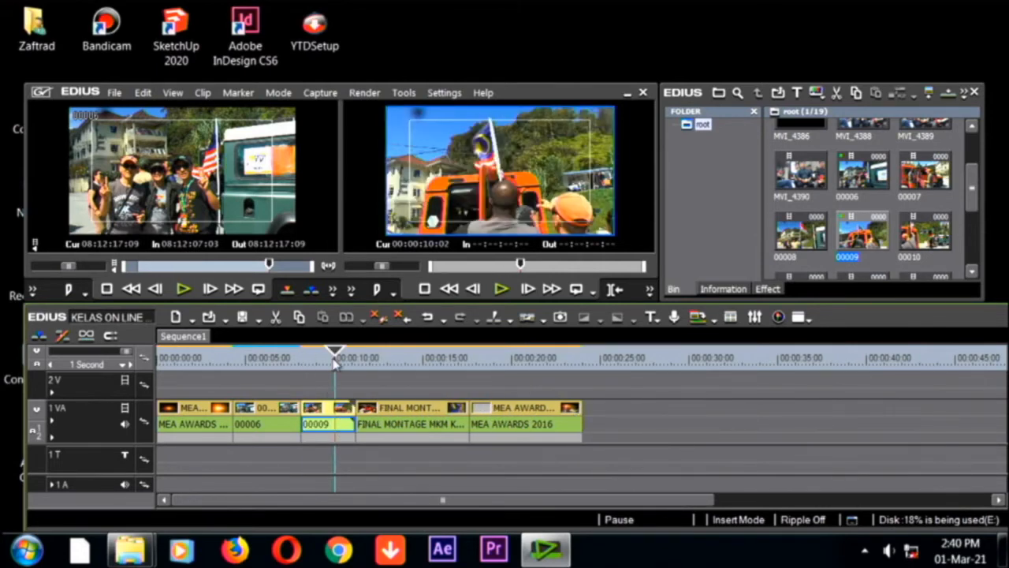
pyautogui.moveTo(334, 363); pyautogui.dragTo(145, 416)
pyautogui.press('space')
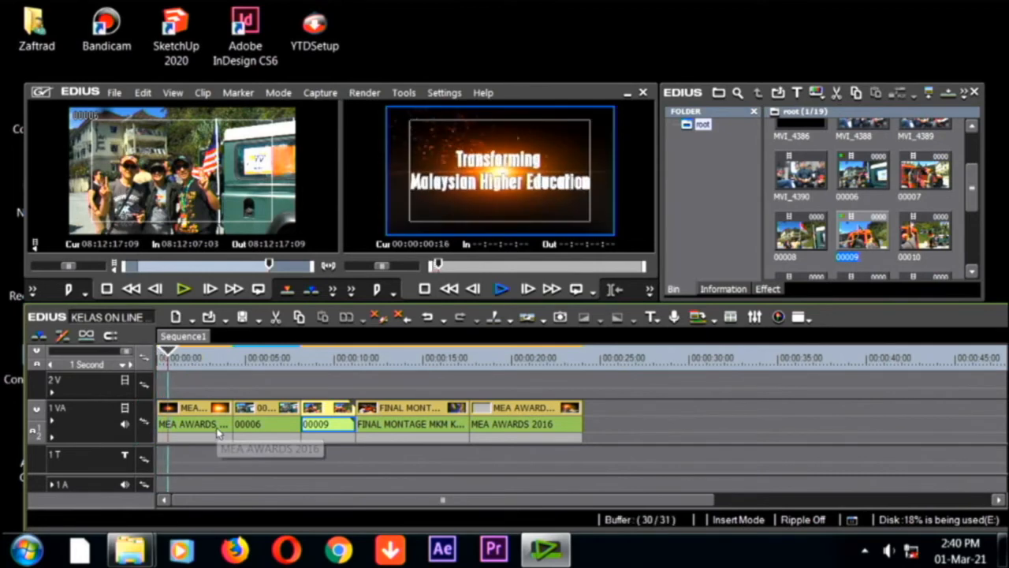
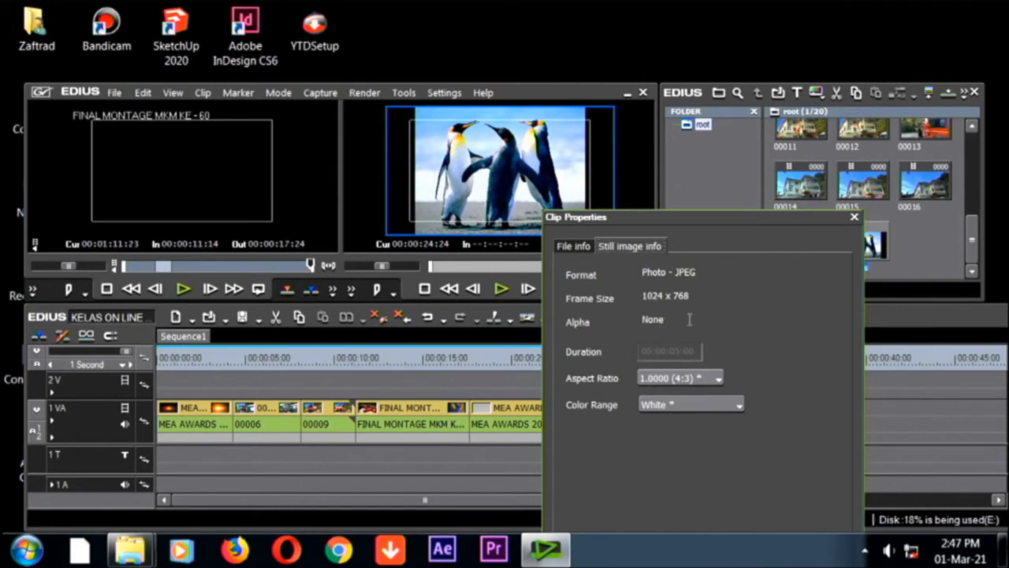
# Set the Penguins still image's aspect ratio to 1.3333 (16:9), apply it and close the clip properties
pyautogui.click(717, 380)
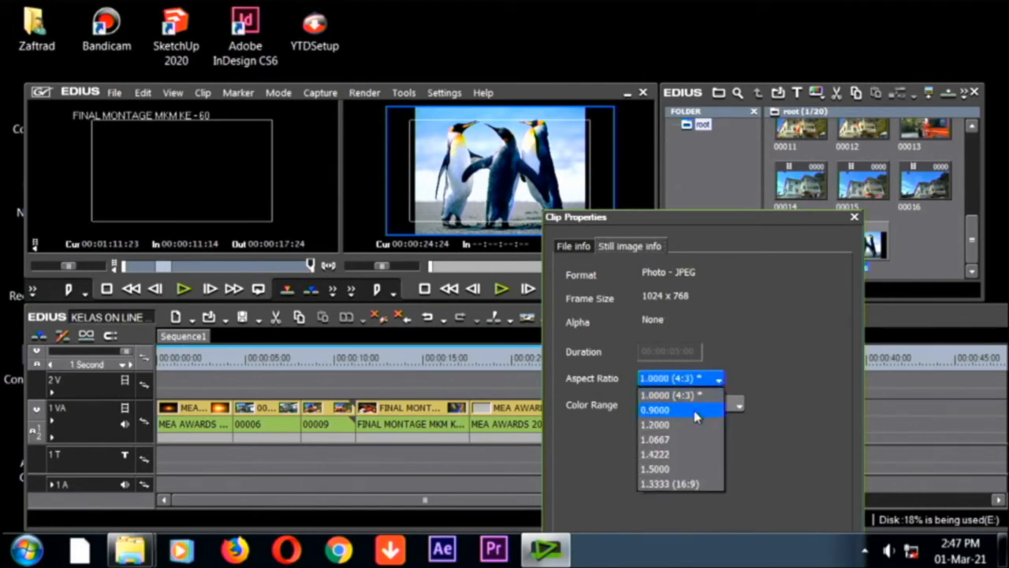
pyautogui.click(684, 483)
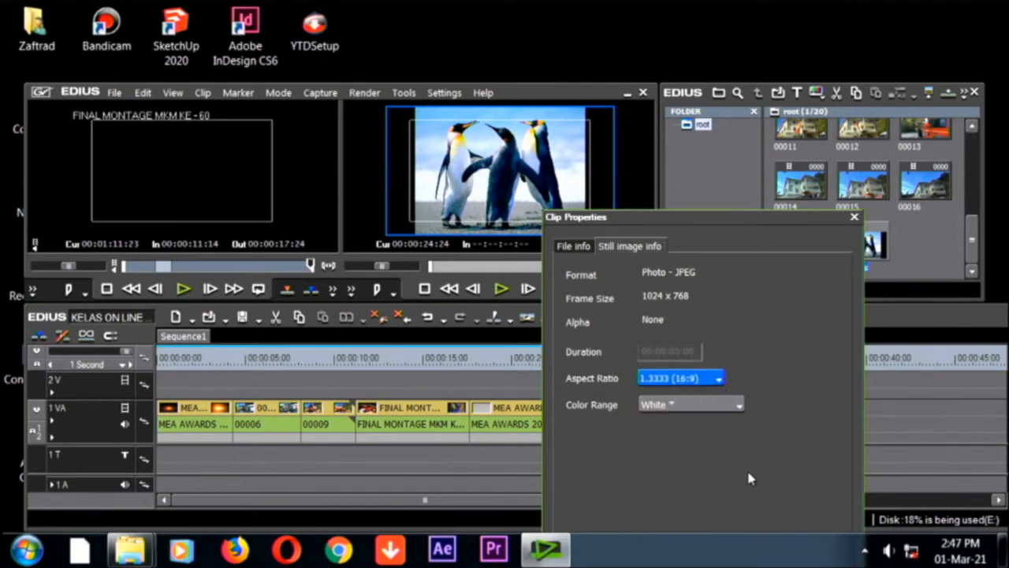
pyautogui.moveTo(723, 218); pyautogui.dragTo(691, 83)
pyautogui.click(789, 465)
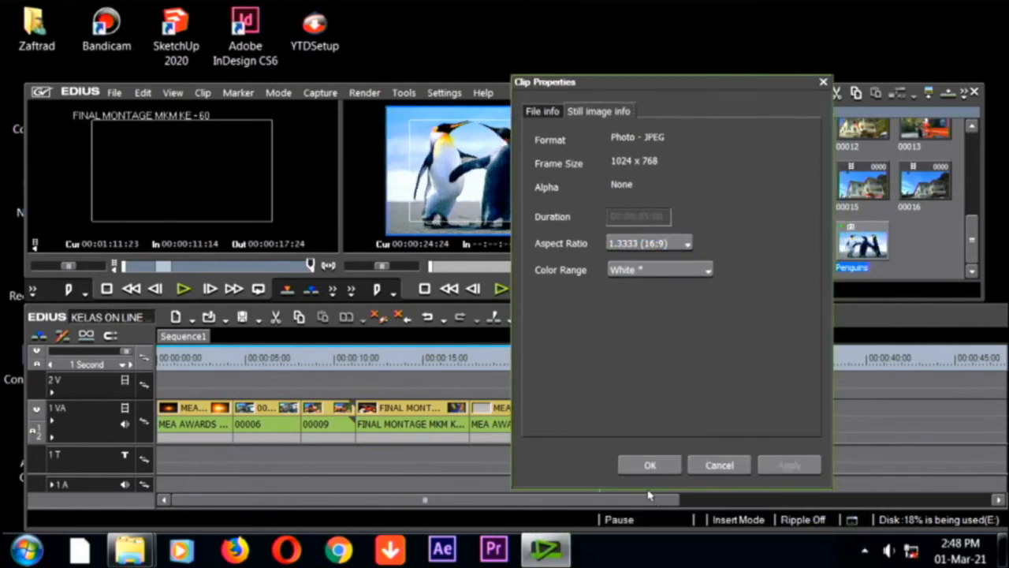
pyautogui.click(649, 464)
# Preview the Penguins image full screen, then play the sequence from the end of MEA AWARDS 2016 into Penguins
pyautogui.hotkey('ctrl', 'F11')
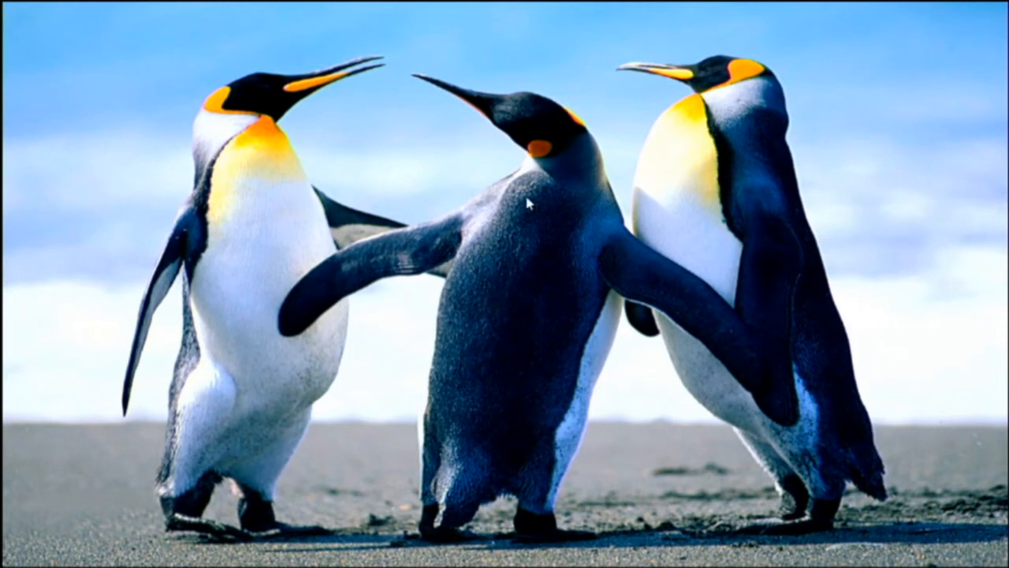
pyautogui.press('Escape')
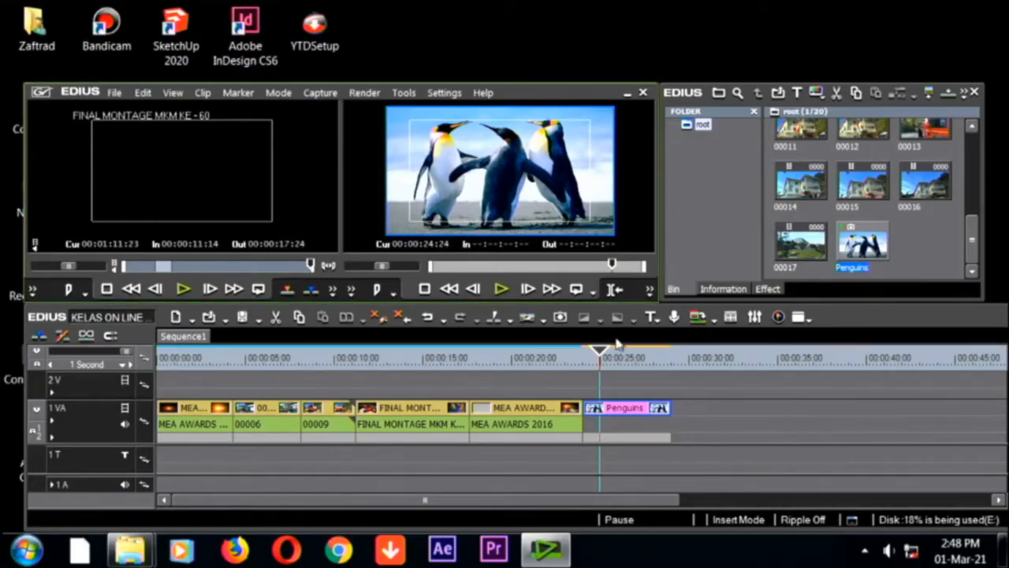
pyautogui.moveTo(603, 351); pyautogui.dragTo(568, 380)
pyautogui.press('space')
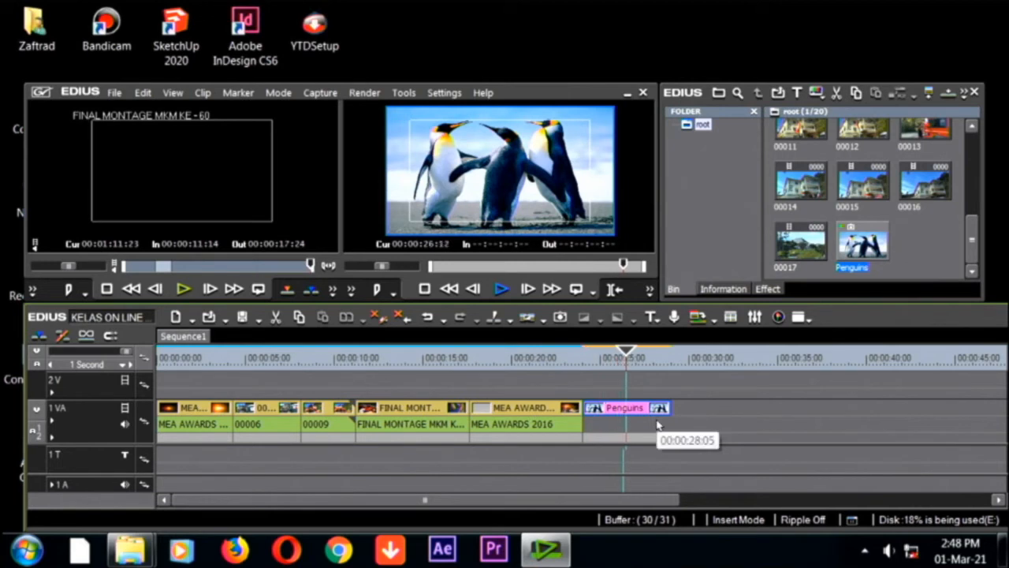
pyautogui.press('space')
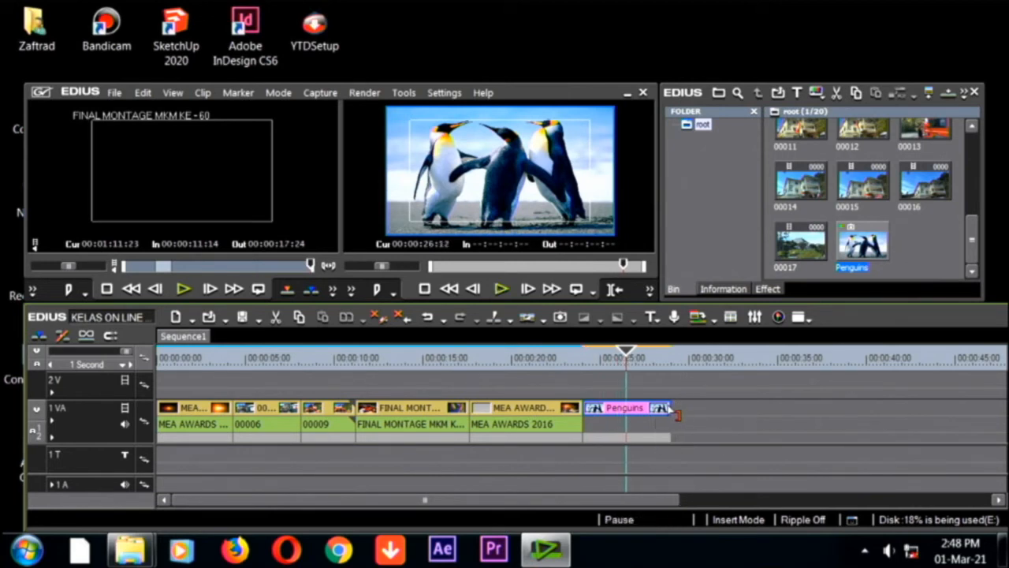
# Extend the Penguins clip to about 8 seconds, try trimming its end at the playhead at 00:00:27:19, and undo the trim
pyautogui.moveTo(672, 408); pyautogui.dragTo(702, 436)
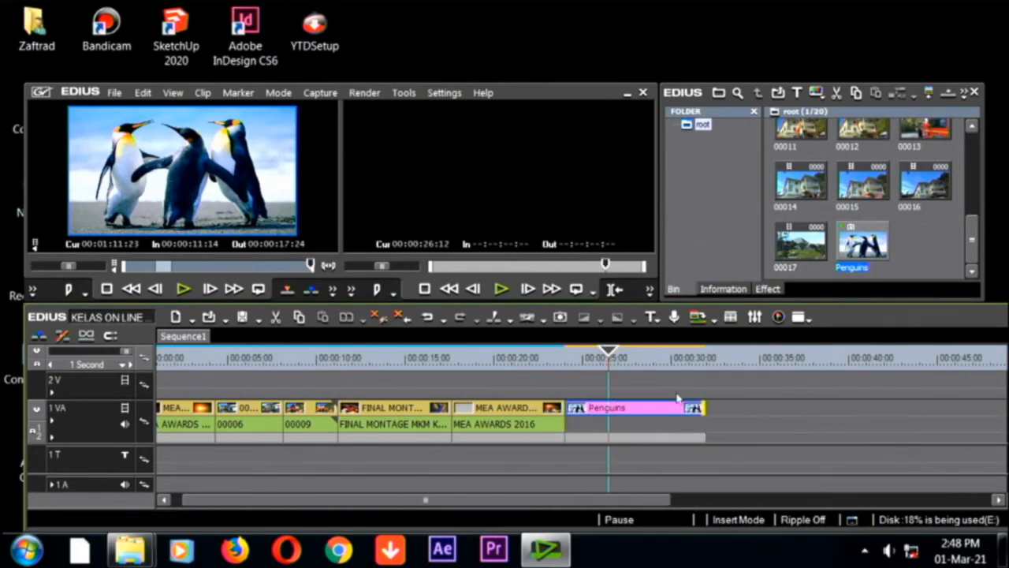
pyautogui.click(631, 358)
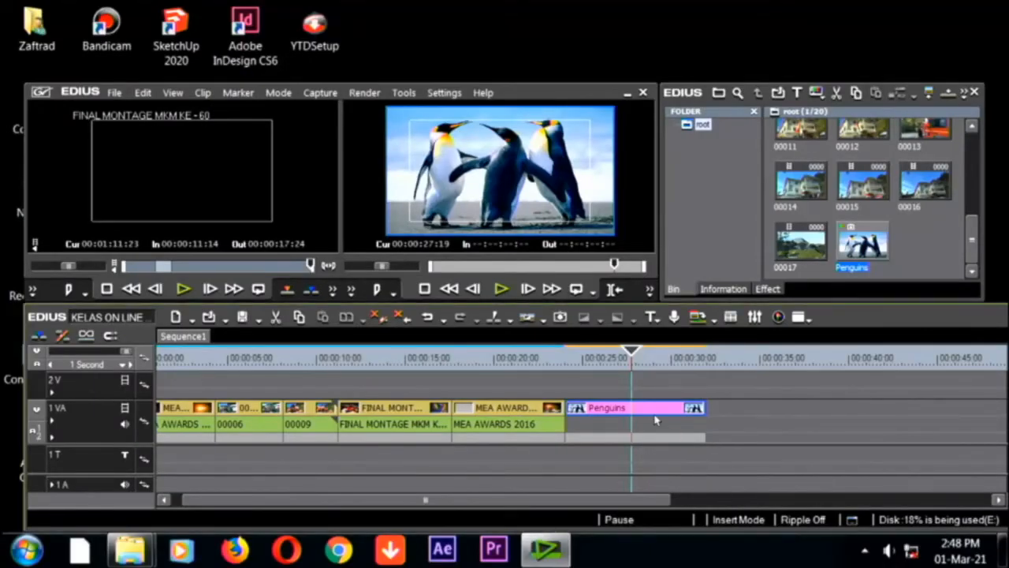
pyautogui.press('m')
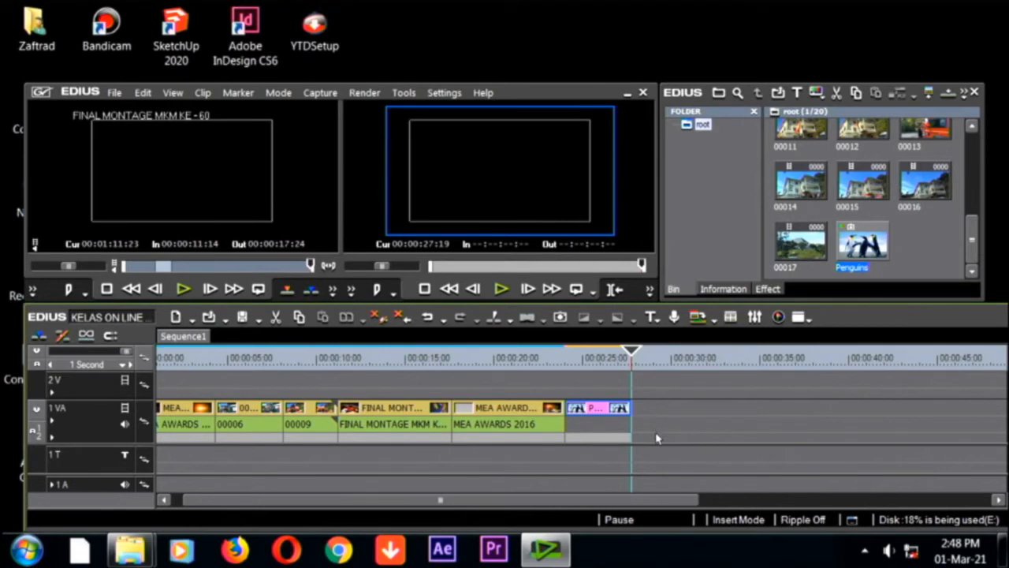
pyautogui.hotkey('ctrl', 'z')
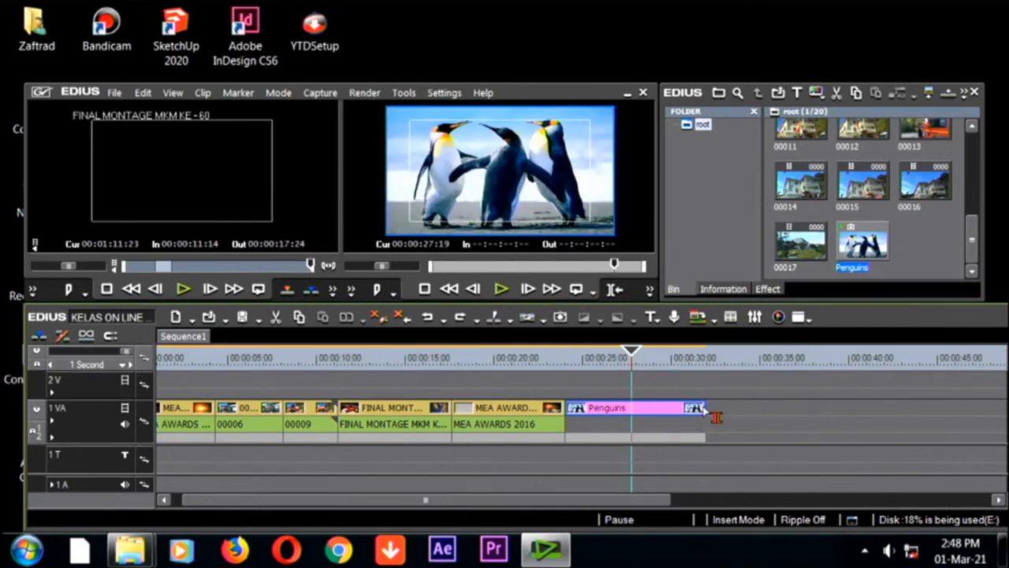
# Shorten the end of the Penguins clip to 00:00:27:19 and play back the cut from MEA AWARDS 2016 into it
pyautogui.moveTo(715, 418); pyautogui.dragTo(633, 417)
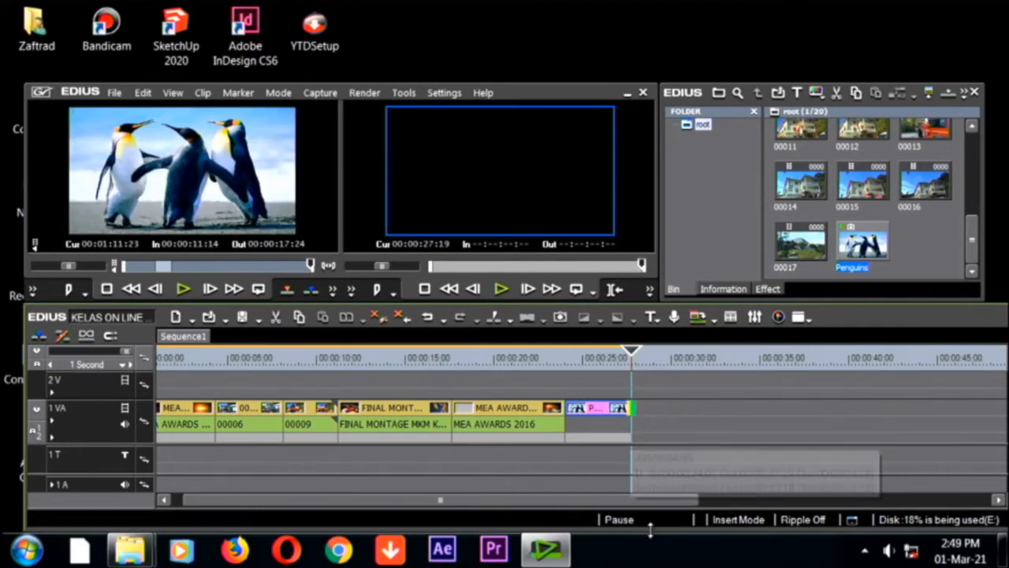
pyautogui.moveTo(596, 356); pyautogui.dragTo(544, 359)
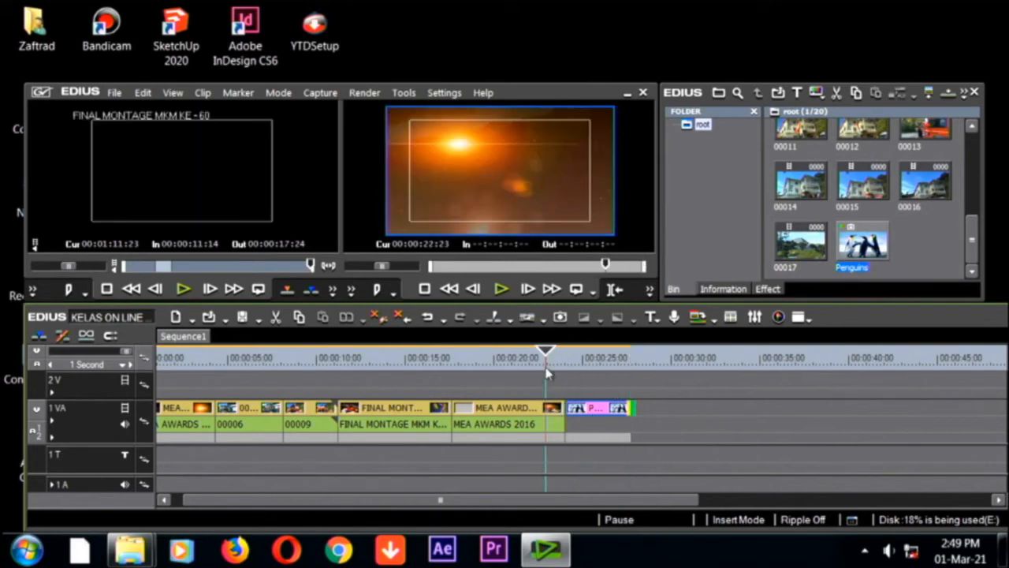
pyautogui.press('space')
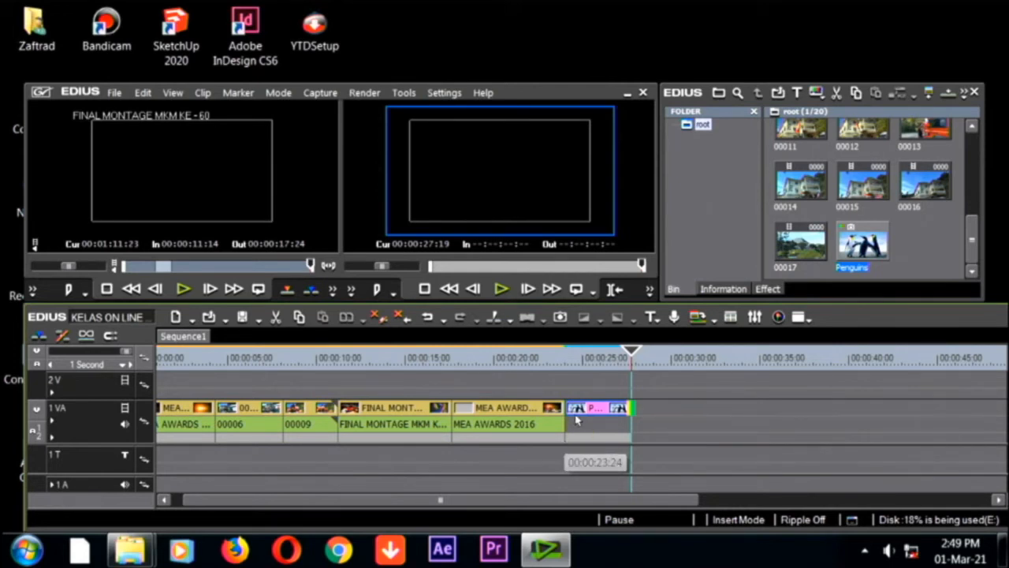
pyautogui.moveTo(464, 356); pyautogui.dragTo(576, 430)
pyautogui.moveTo(588, 363); pyautogui.dragTo(630, 372)
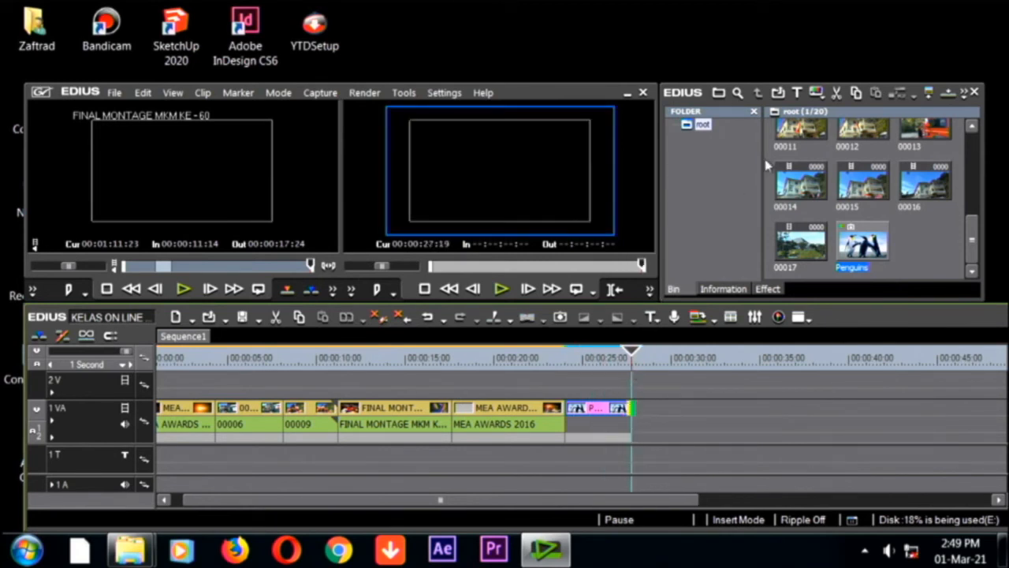
# Import the Desert picture from Sample Pictures into the bin and place it directly after Penguins on track 1 VA
pyautogui.click(777, 93)
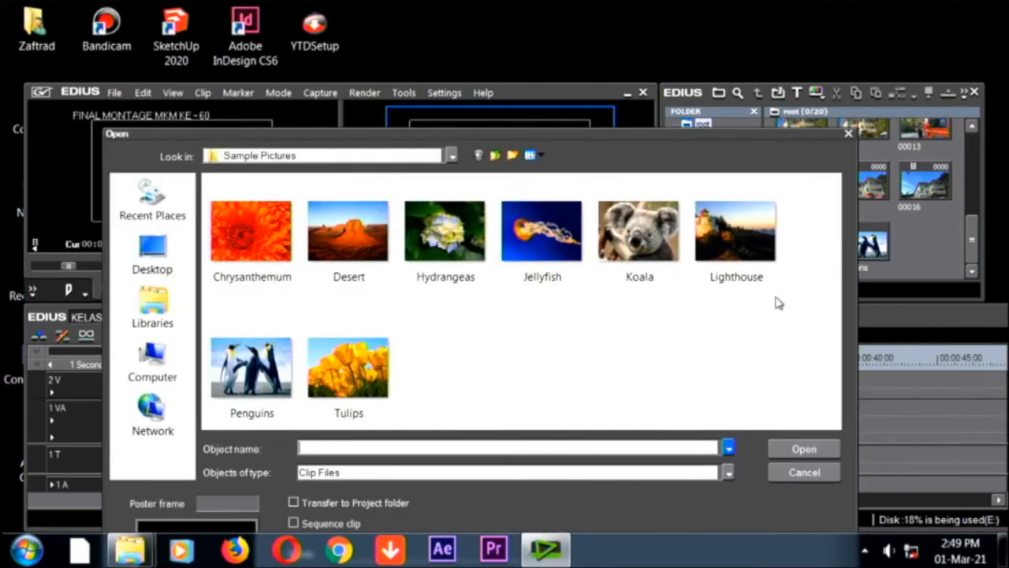
pyautogui.click(343, 244)
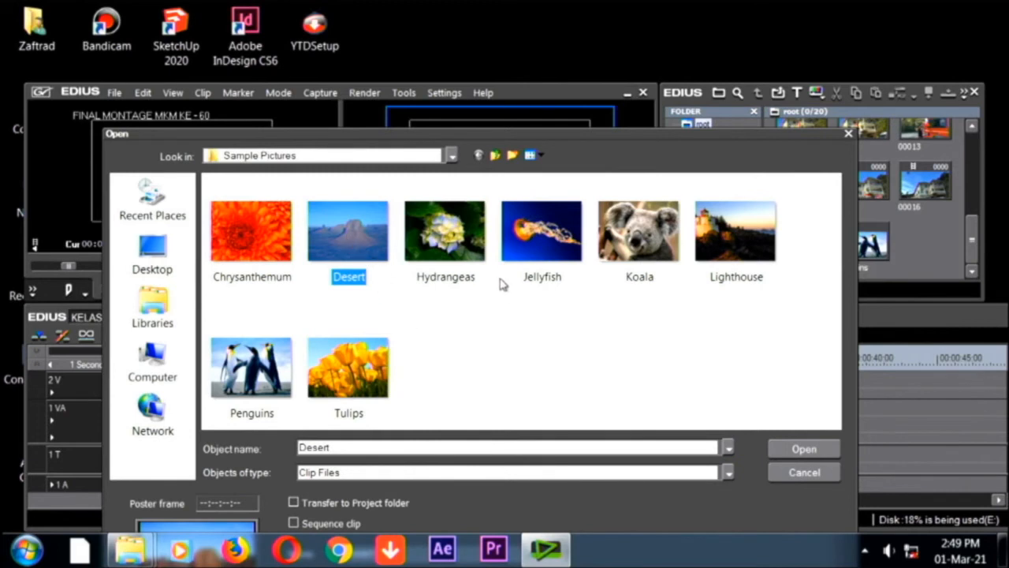
pyautogui.click(812, 451)
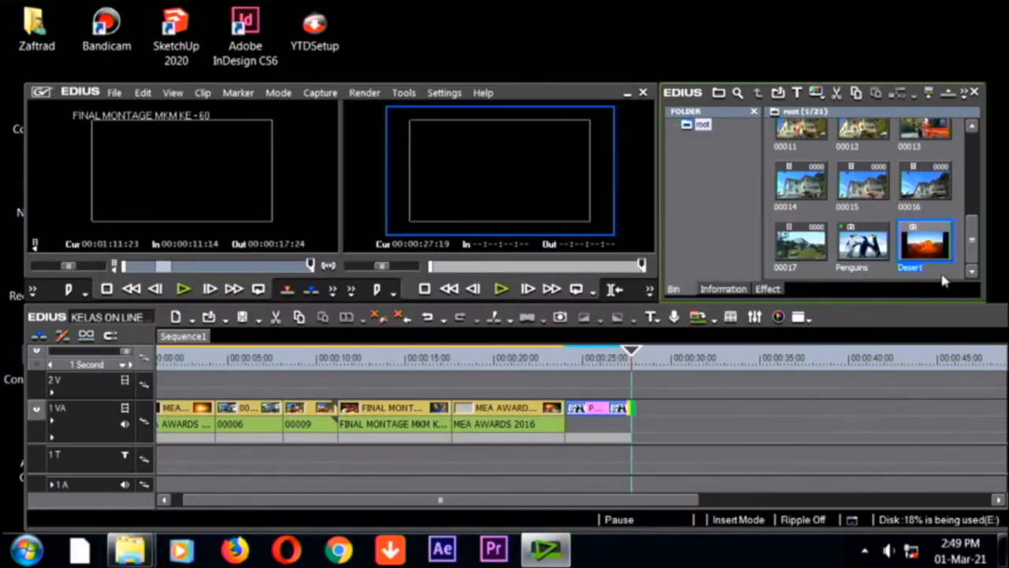
pyautogui.moveTo(924, 249); pyautogui.dragTo(637, 433)
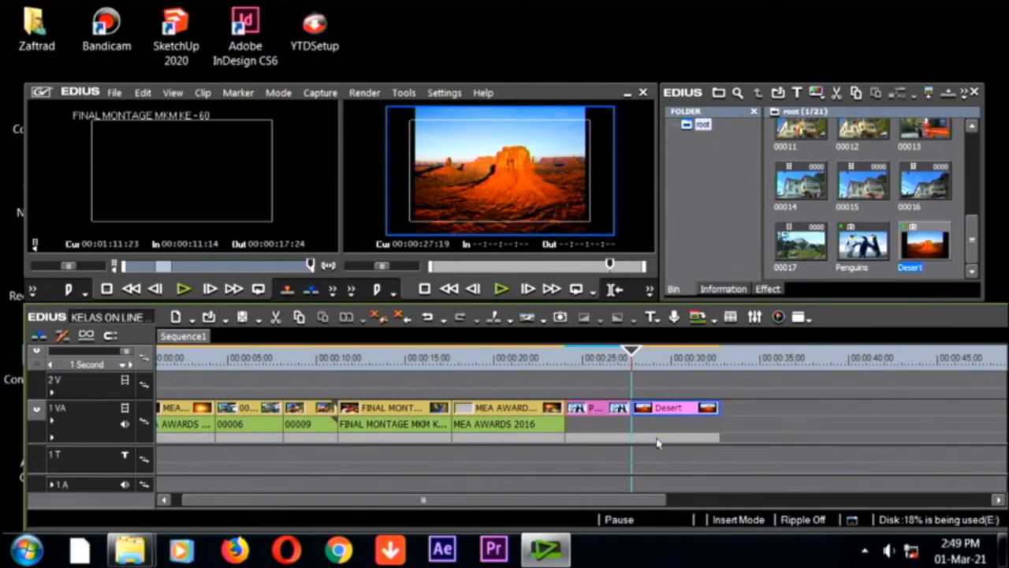
# Show the Desert clip at the playhead and set its still image aspect ratio to 1.3333 (16:9)
pyautogui.click(672, 354)
pyautogui.moveTo(672, 354); pyautogui.dragTo(679, 354)
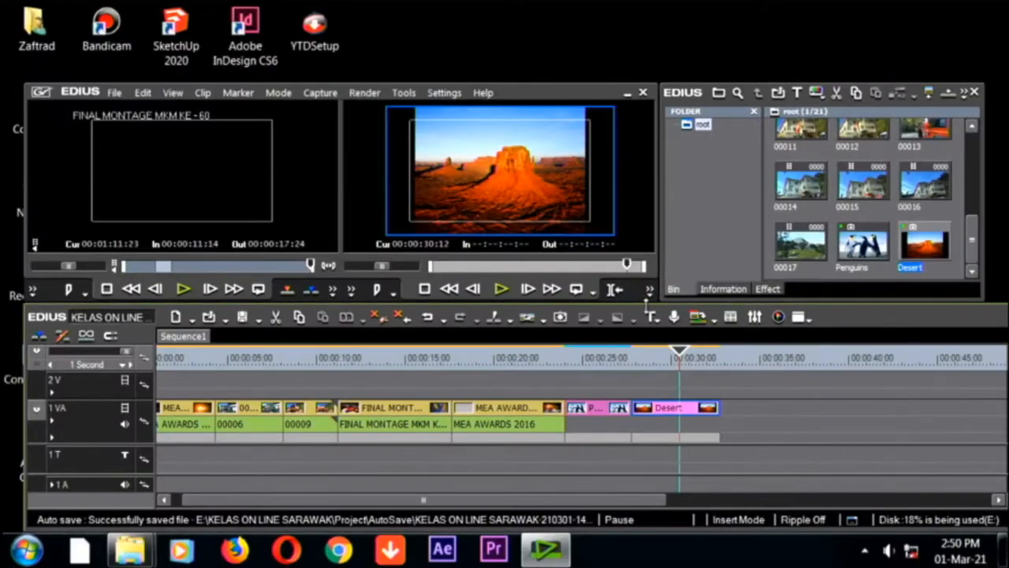
pyautogui.rightClick(683, 410)
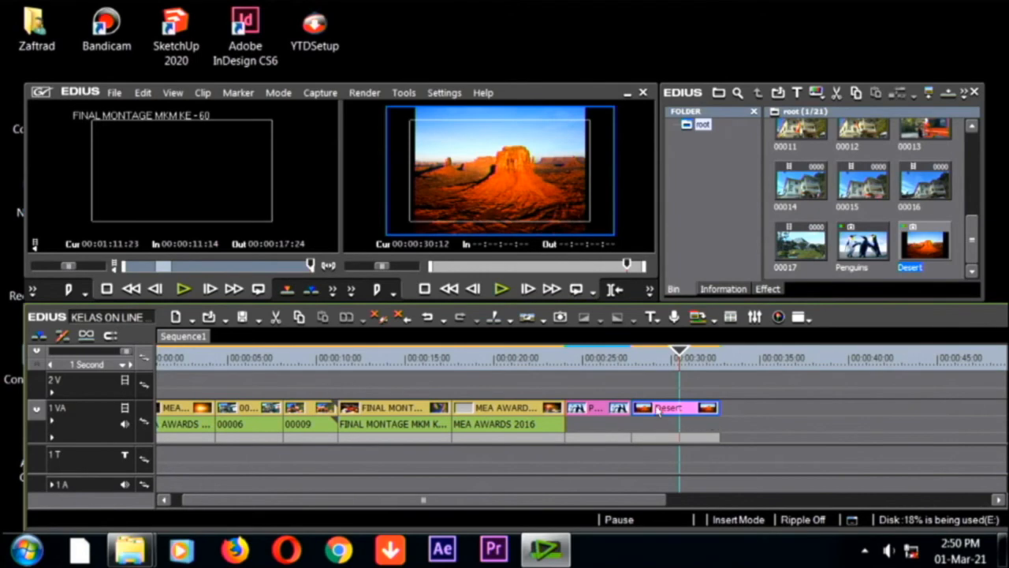
pyautogui.rightClick(659, 410)
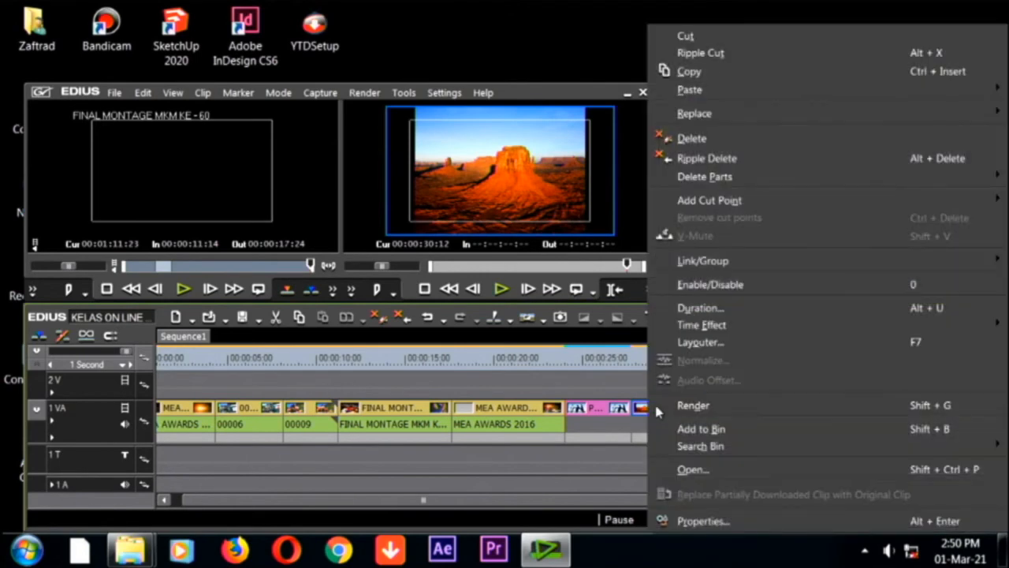
pyautogui.click(702, 521)
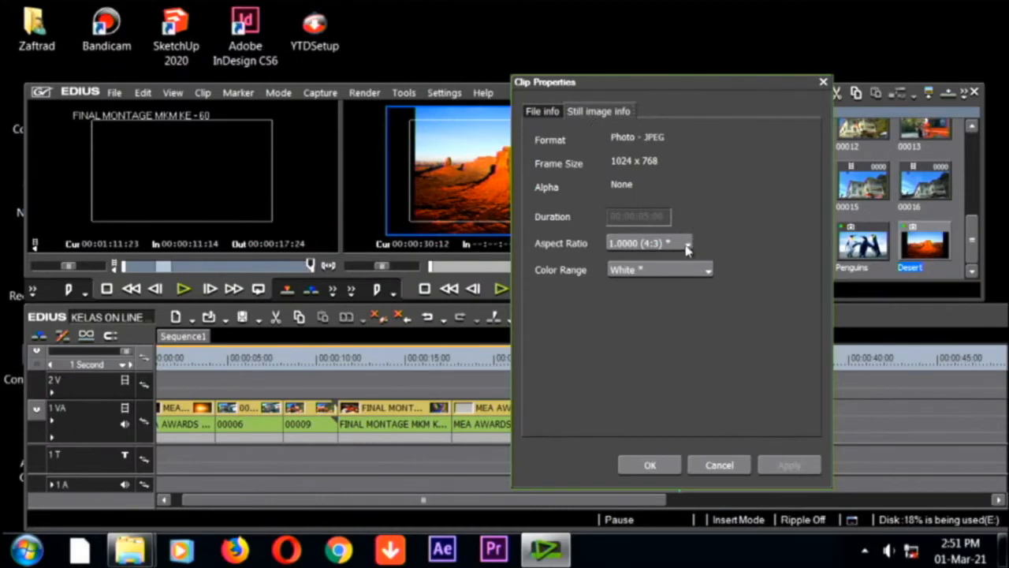
pyautogui.click(687, 243)
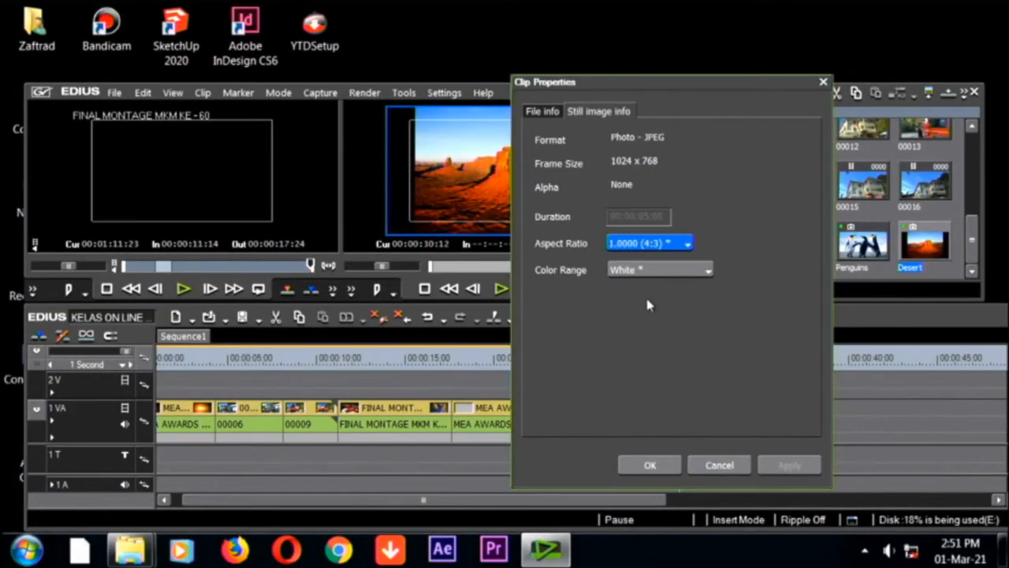
pyautogui.click(688, 247)
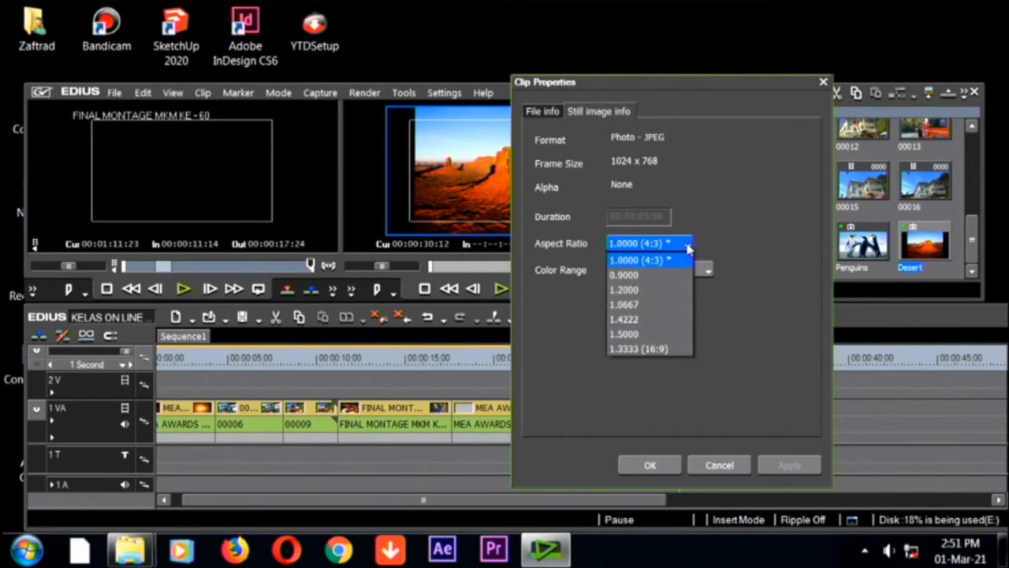
pyautogui.click(652, 350)
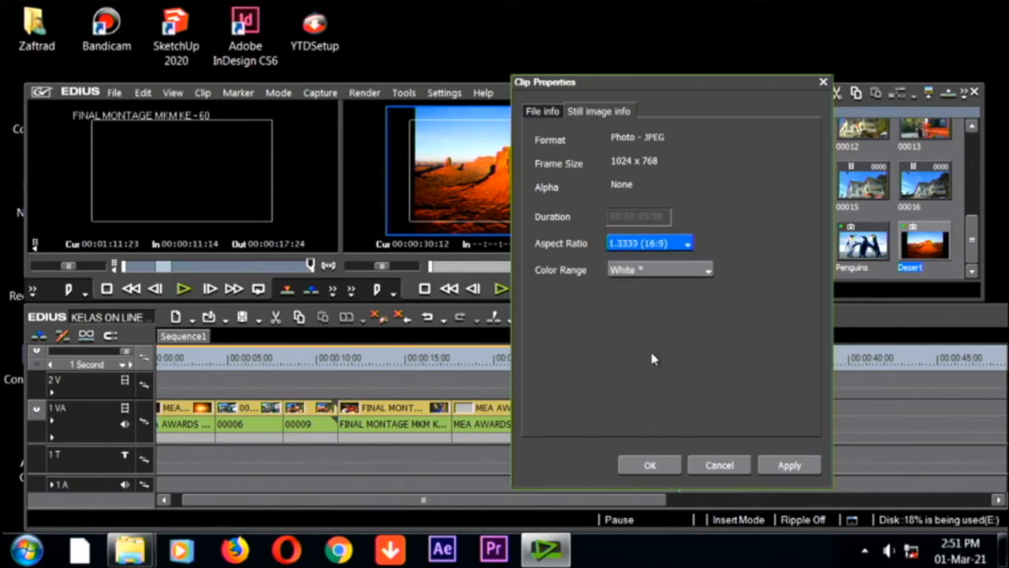
pyautogui.click(791, 465)
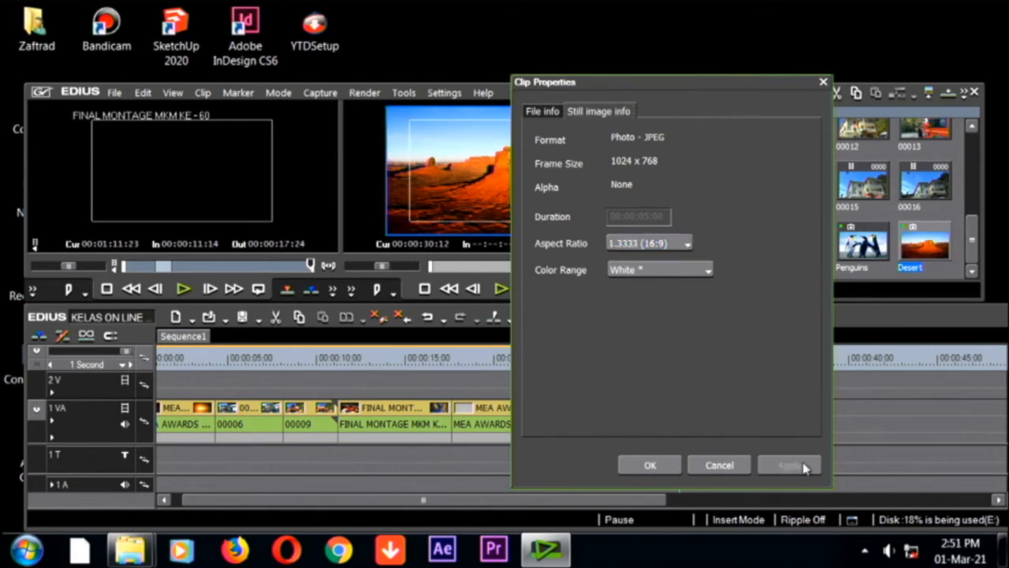
pyautogui.click(667, 466)
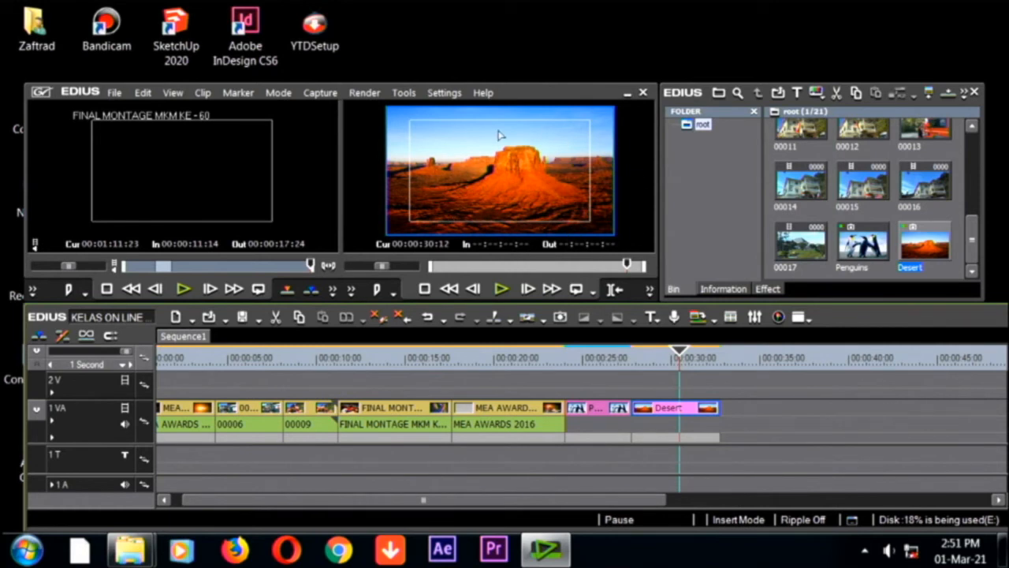
# Open the clip import dialog at the F: folder BACKUP THE LAST OVERLAND, DAY TWO, DAY 2 CANON 6D
pyautogui.click(744, 360)
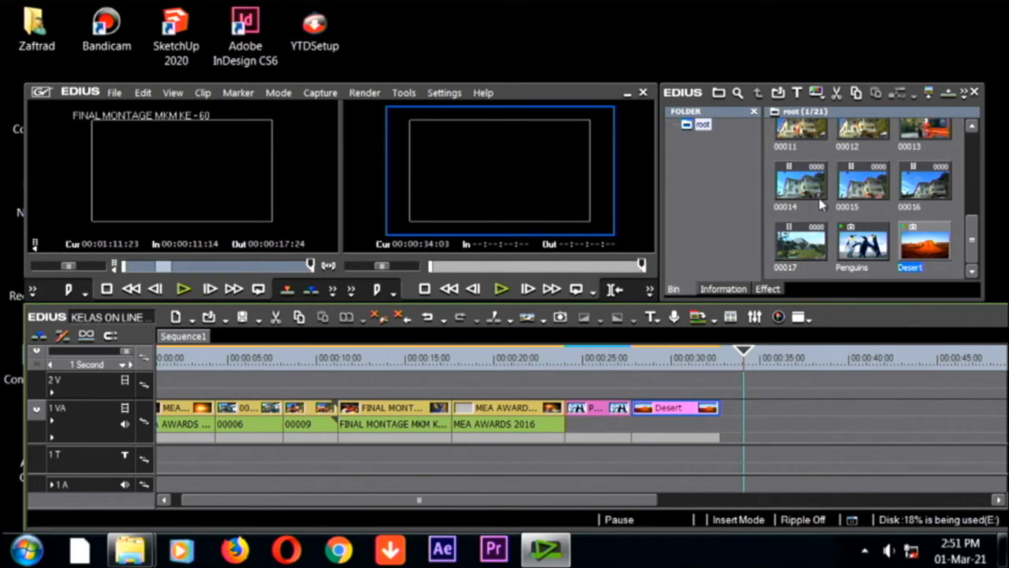
pyautogui.click(778, 92)
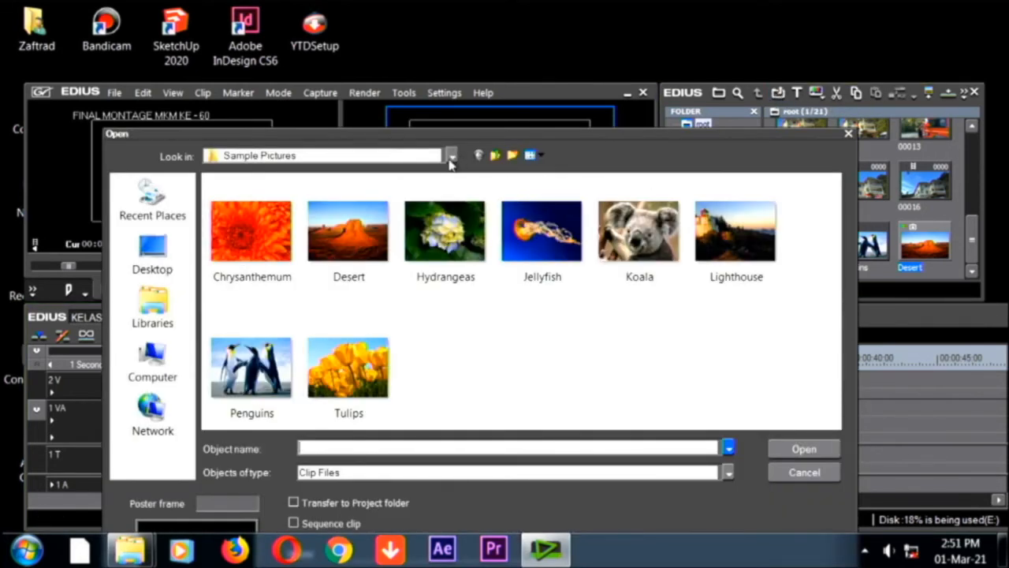
pyautogui.click(451, 157)
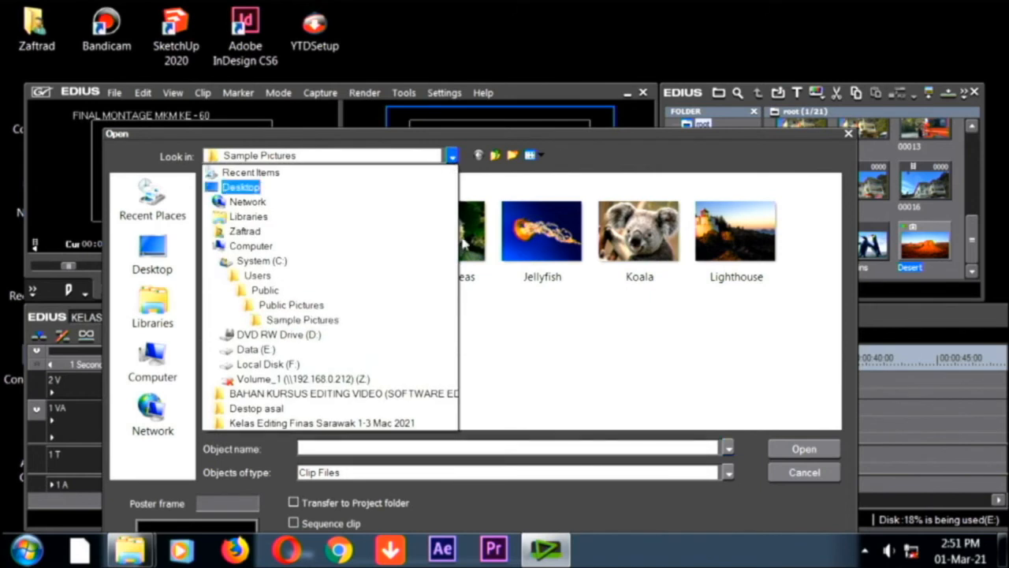
pyautogui.click(406, 369)
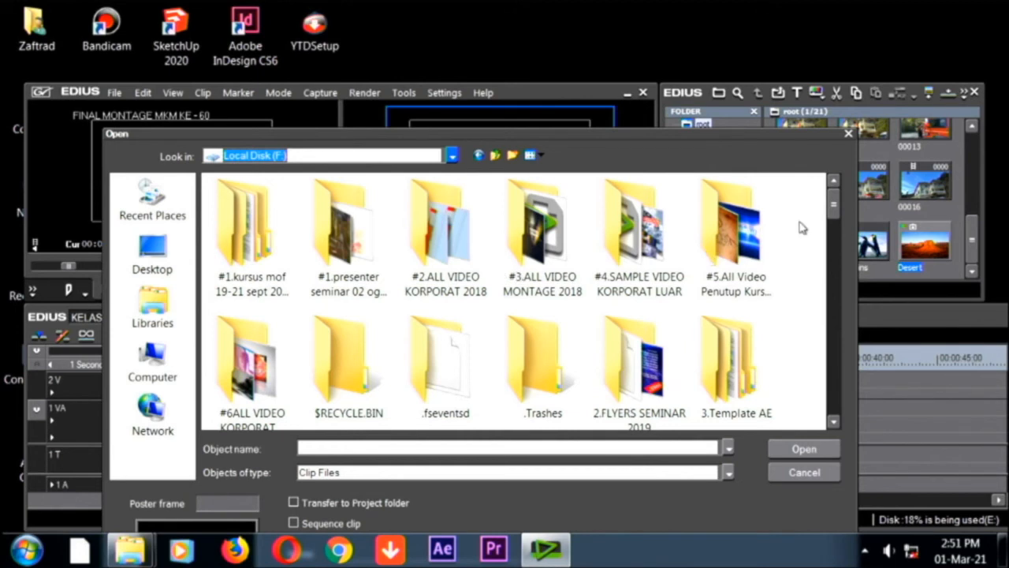
pyautogui.moveTo(836, 207); pyautogui.dragTo(839, 253)
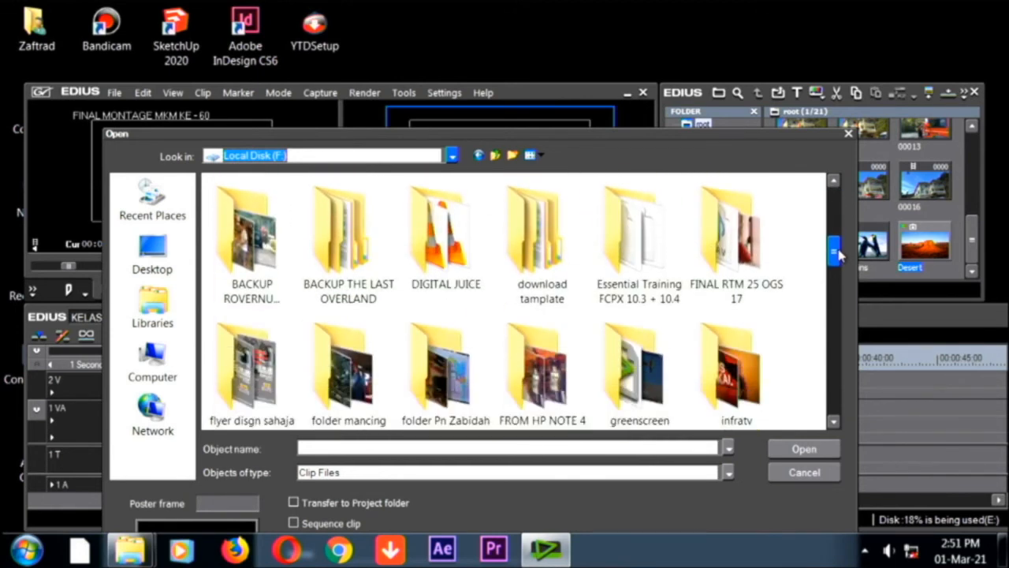
pyautogui.doubleClick(351, 256)
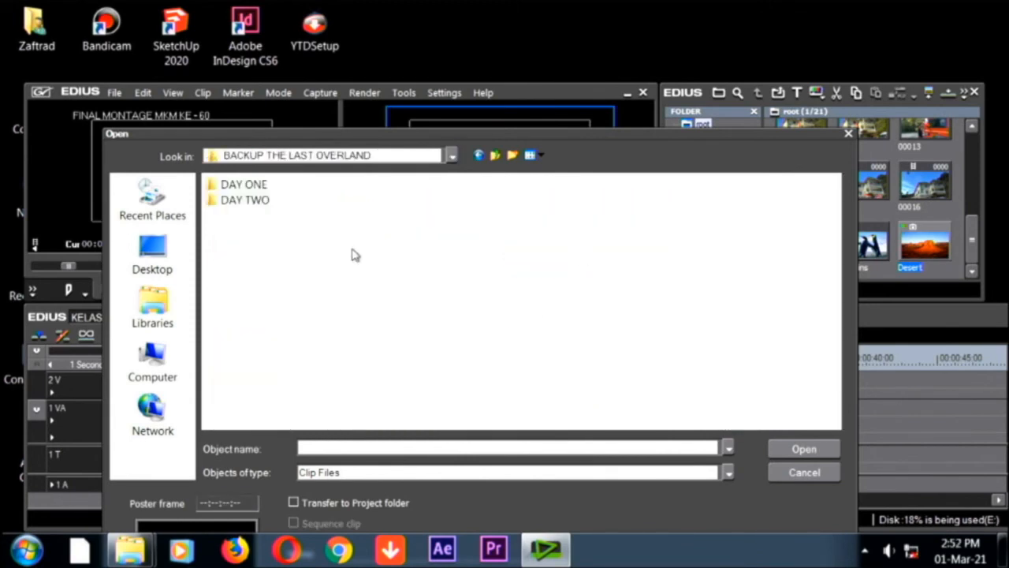
pyautogui.doubleClick(268, 200)
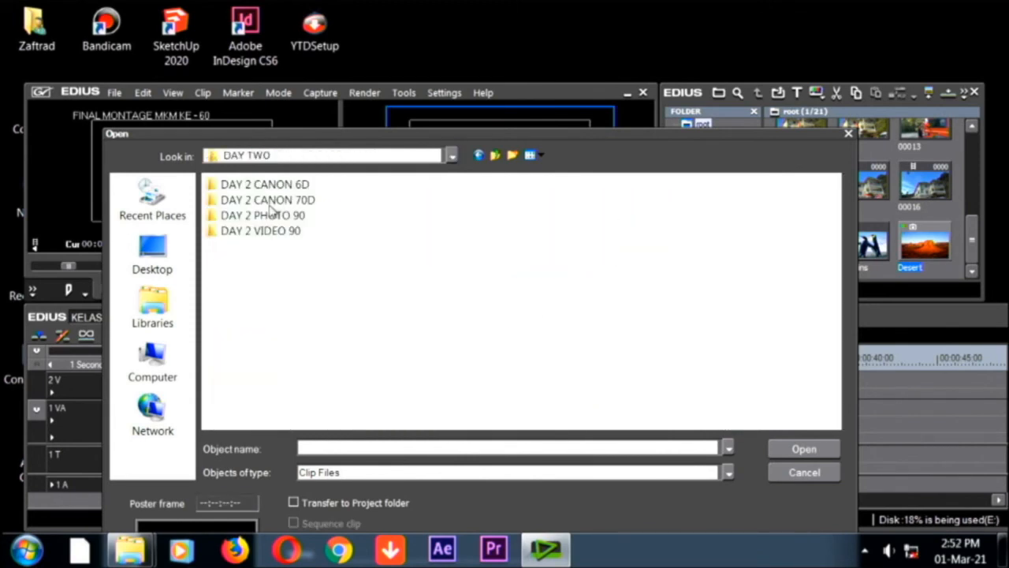
pyautogui.doubleClick(304, 186)
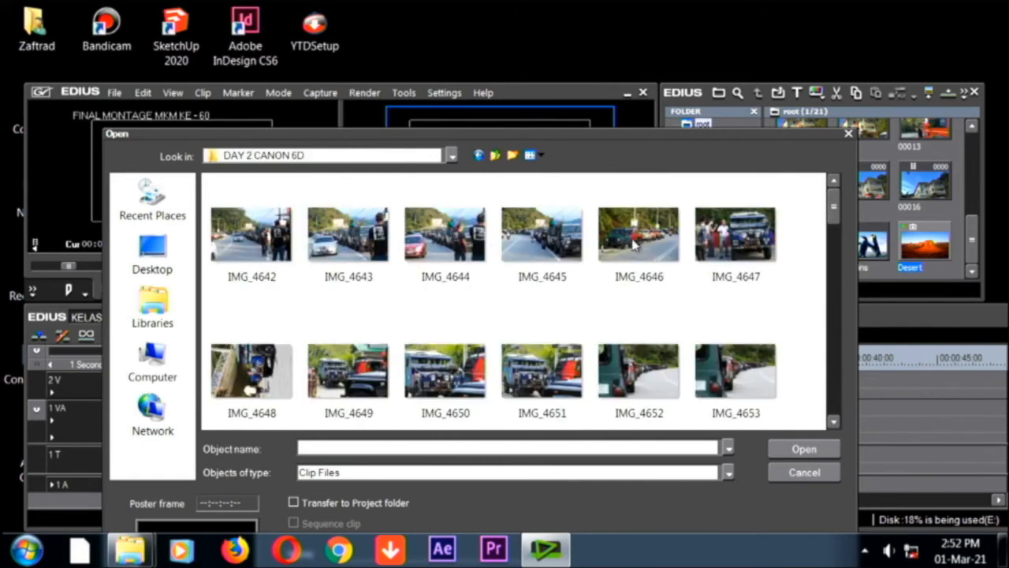
# Import the IMG_4646 picture into the bin and place it directly after Desert on track 1 VA
pyautogui.click(633, 244)
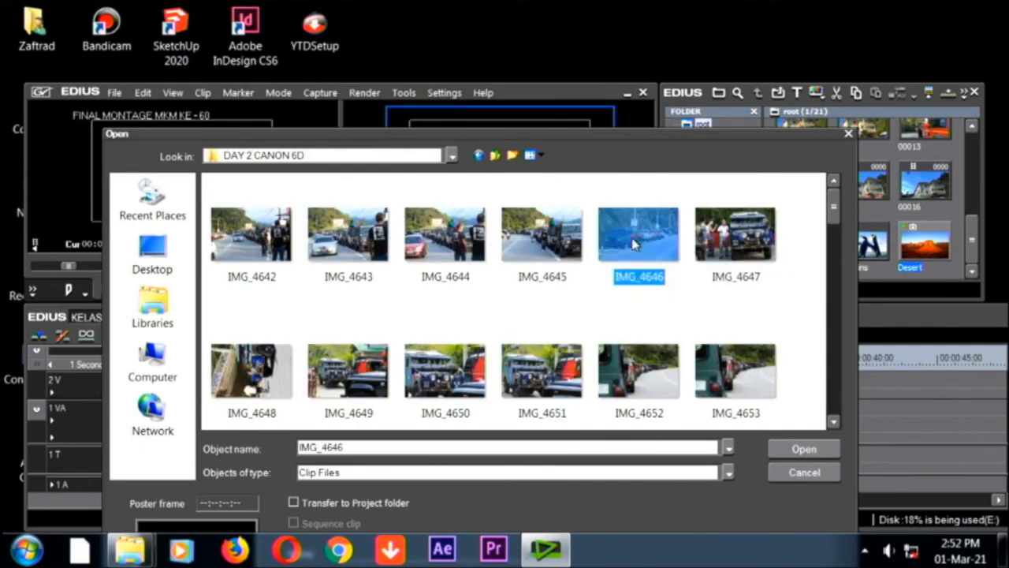
pyautogui.click(801, 450)
pyautogui.moveTo(798, 248); pyautogui.dragTo(724, 421)
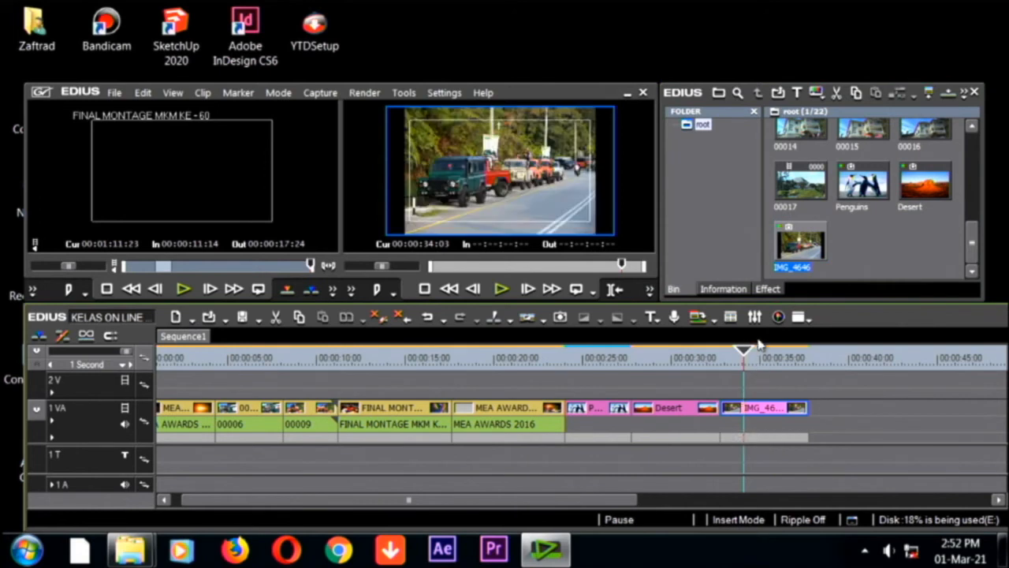
# Preview the IMG_4646 clip full screen with the playhead at 00:00:35:06, and return to the editing layout
pyautogui.moveTo(742, 354); pyautogui.dragTo(763, 353)
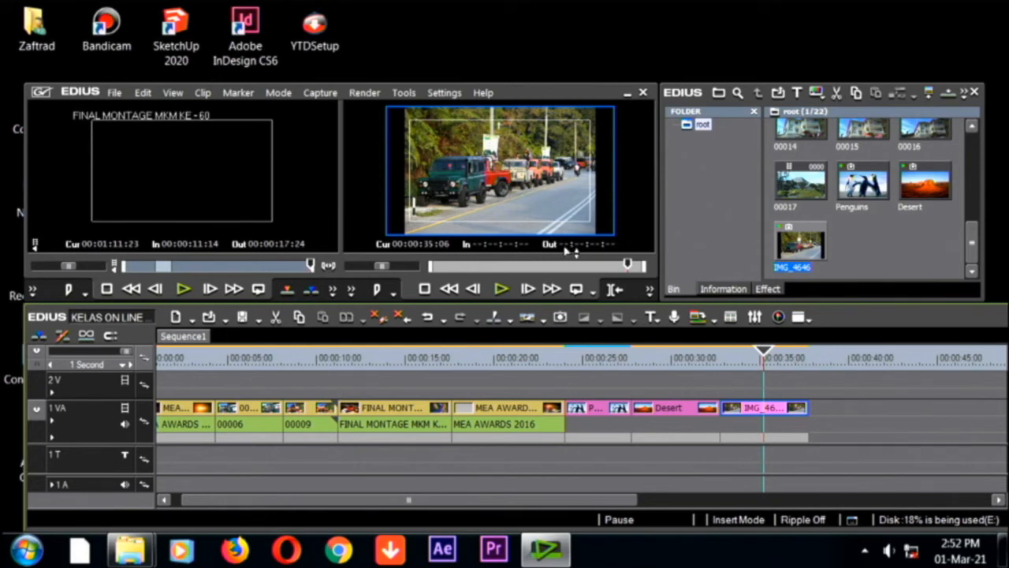
pyautogui.doubleClick(526, 207)
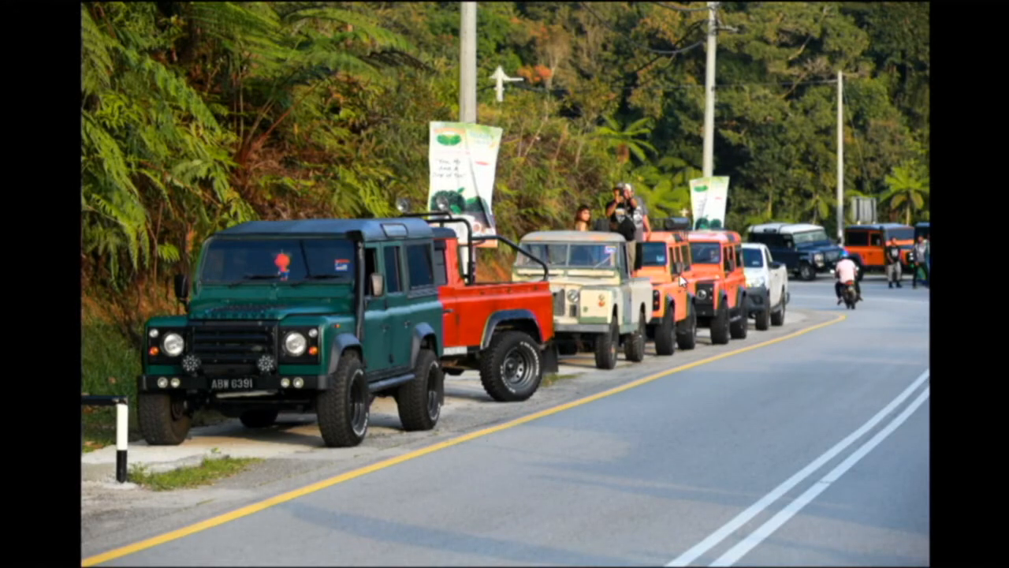
pyautogui.doubleClick(604, 262)
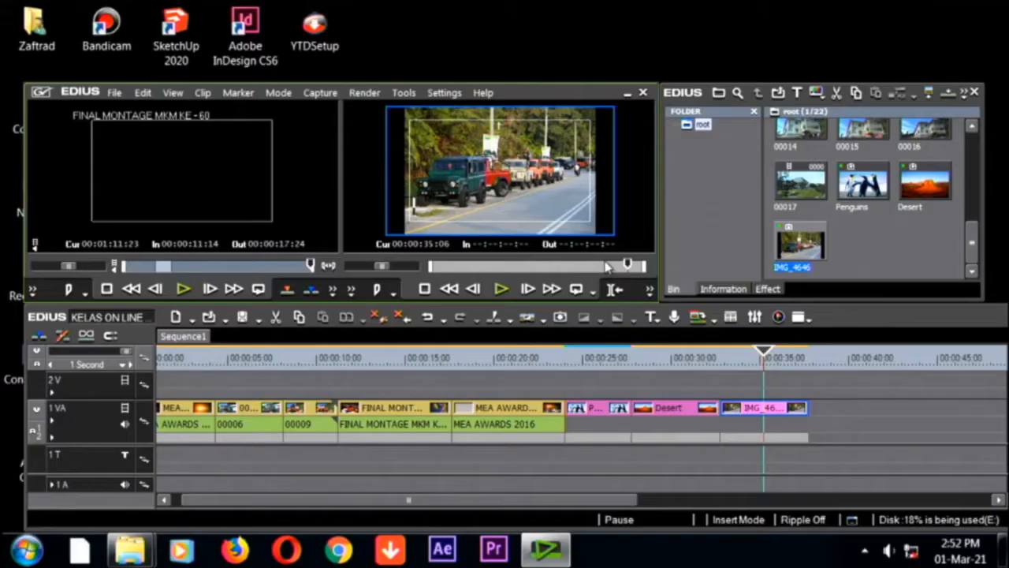
# View IMG_4646 full screen from its start, mark the empty bars on both sides of the picture, and leave the full-screen view
pyautogui.moveTo(761, 356); pyautogui.dragTo(721, 380)
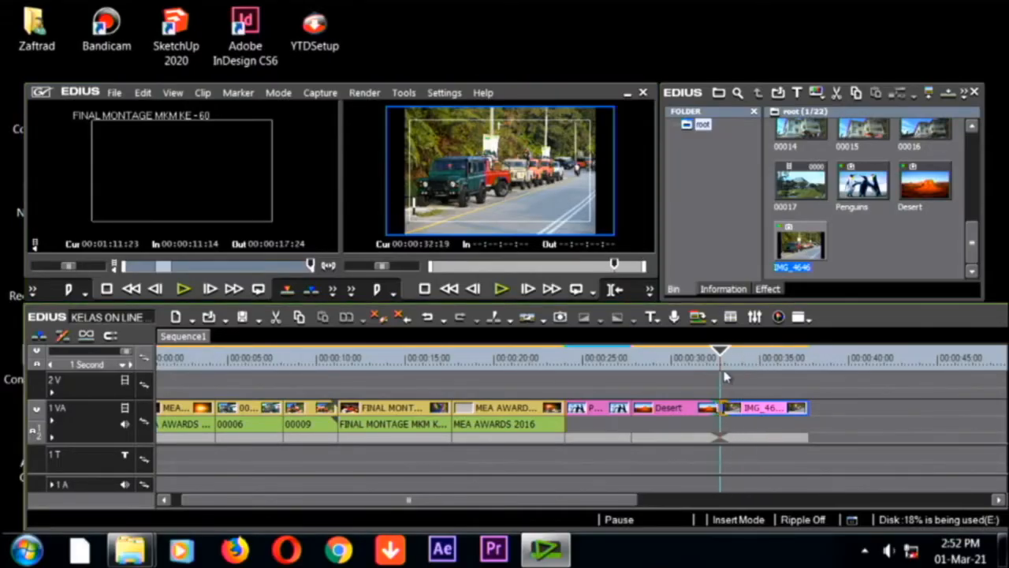
pyautogui.doubleClick(520, 195)
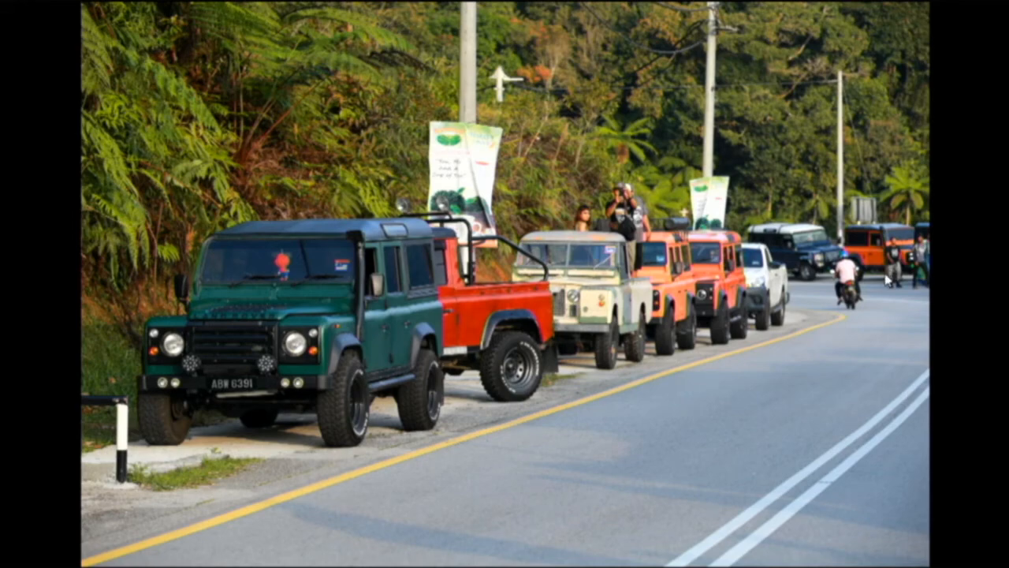
pyautogui.scroll(3, 937, 348)
pyautogui.scroll(-3, 937, 348)
pyautogui.moveTo(17, 14); pyautogui.dragTo(78, 563)
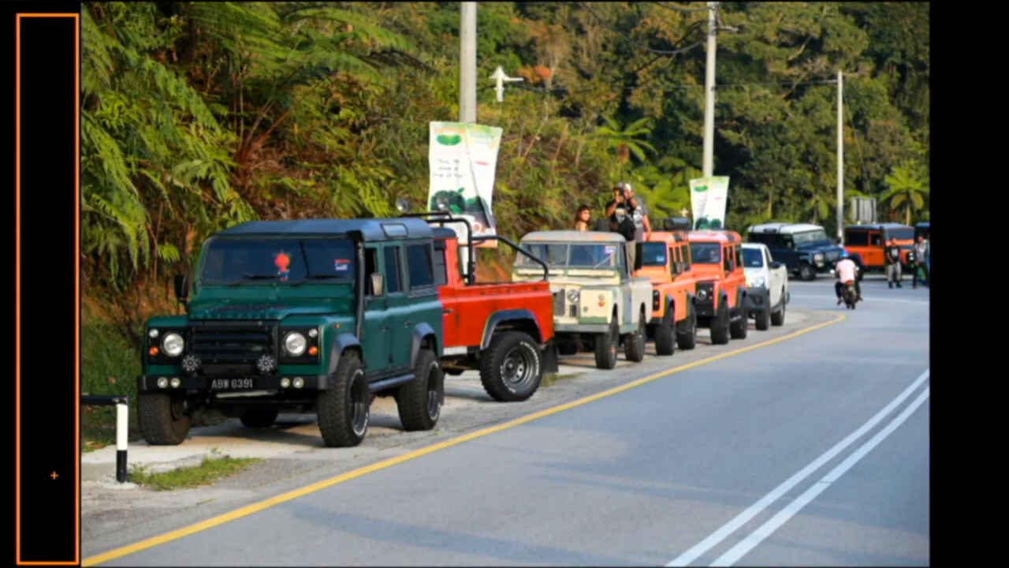
pyautogui.moveTo(62, 388); pyautogui.dragTo(76, 408)
pyautogui.moveTo(135, 348)
pyautogui.mouseDown()
pyautogui.moveTo(52, 337)
pyautogui.moveTo(71, 358)
pyautogui.mouseUp()
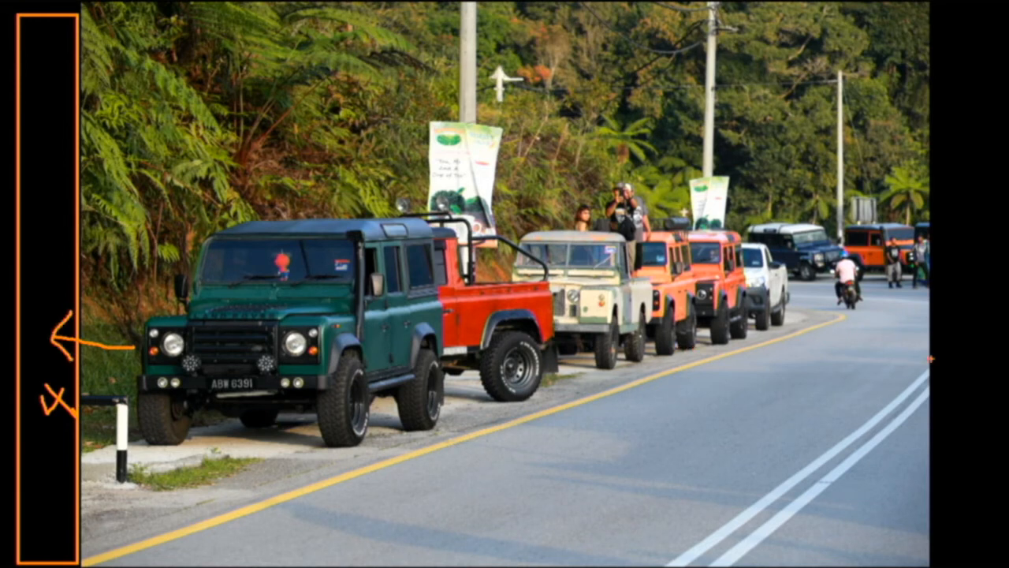
pyautogui.moveTo(975, 347)
pyautogui.mouseDown()
pyautogui.moveTo(908, 364)
pyautogui.moveTo(993, 347)
pyautogui.moveTo(980, 373)
pyautogui.mouseUp()
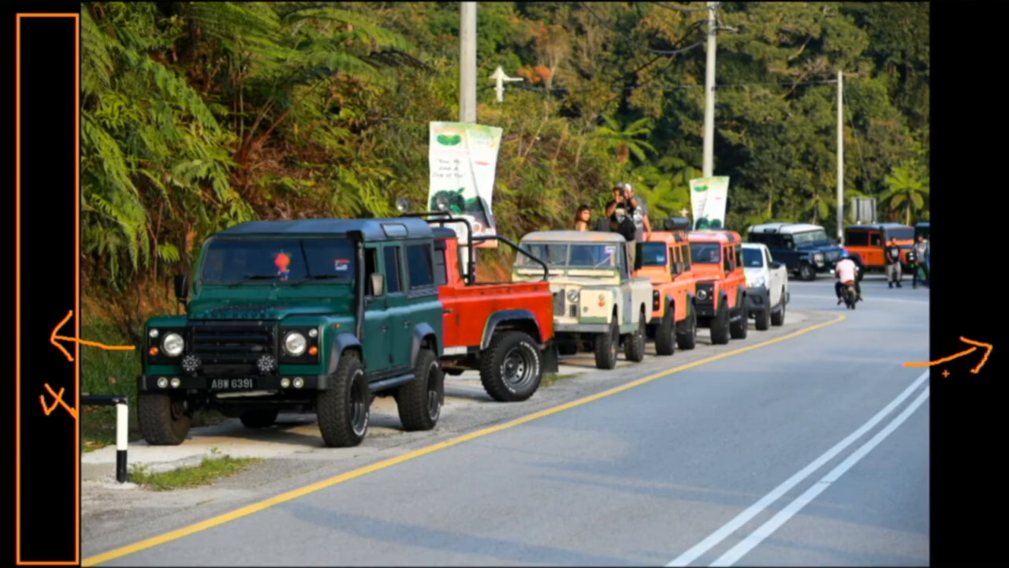
pyautogui.press('Escape')
pyautogui.press('Escape')
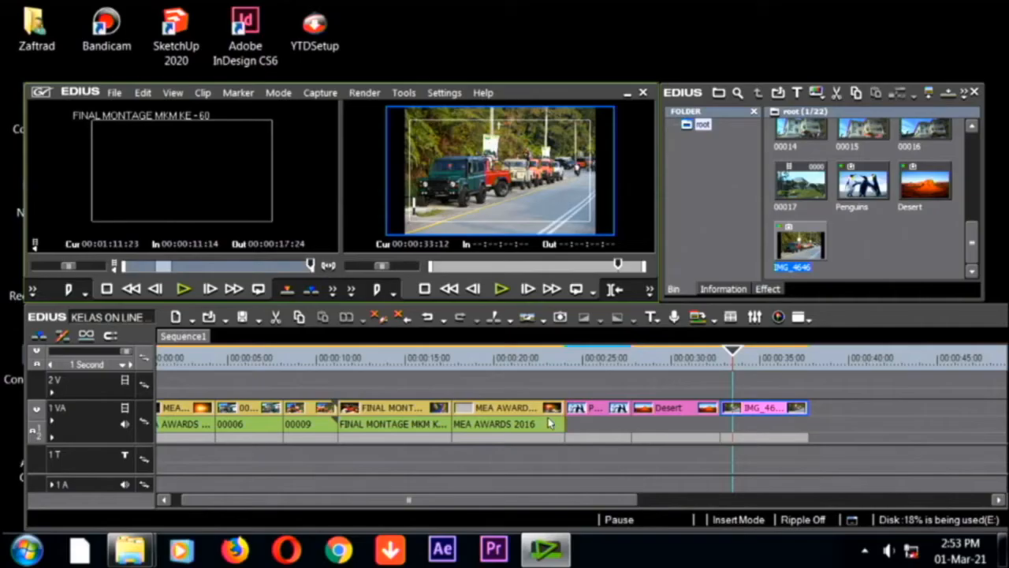
# Enlarge the IMG_4646 picture in the Layouter until it fills the whole frame width, and apply the change
pyautogui.moveTo(733, 358); pyautogui.dragTo(769, 388)
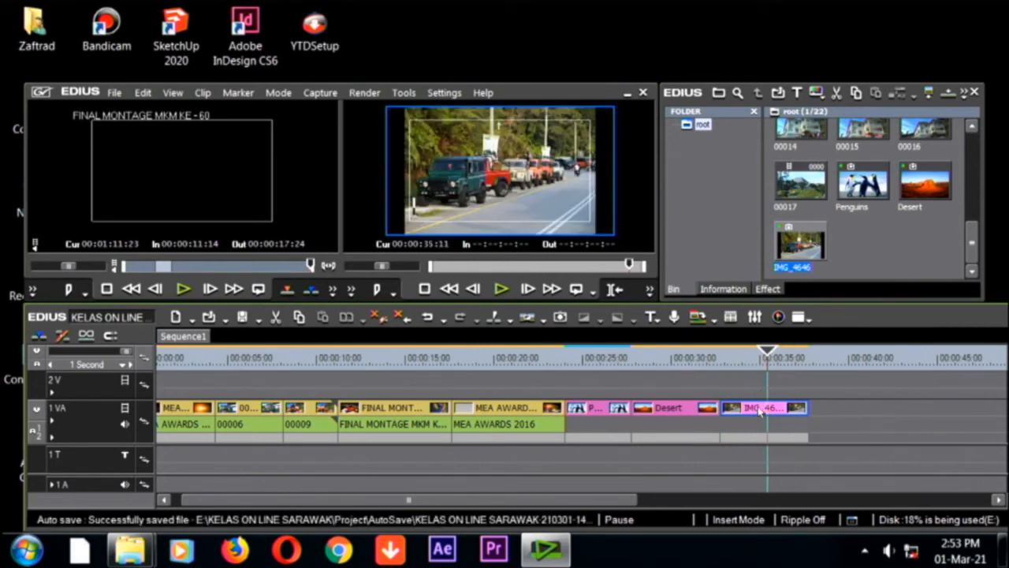
pyautogui.rightClick(763, 408)
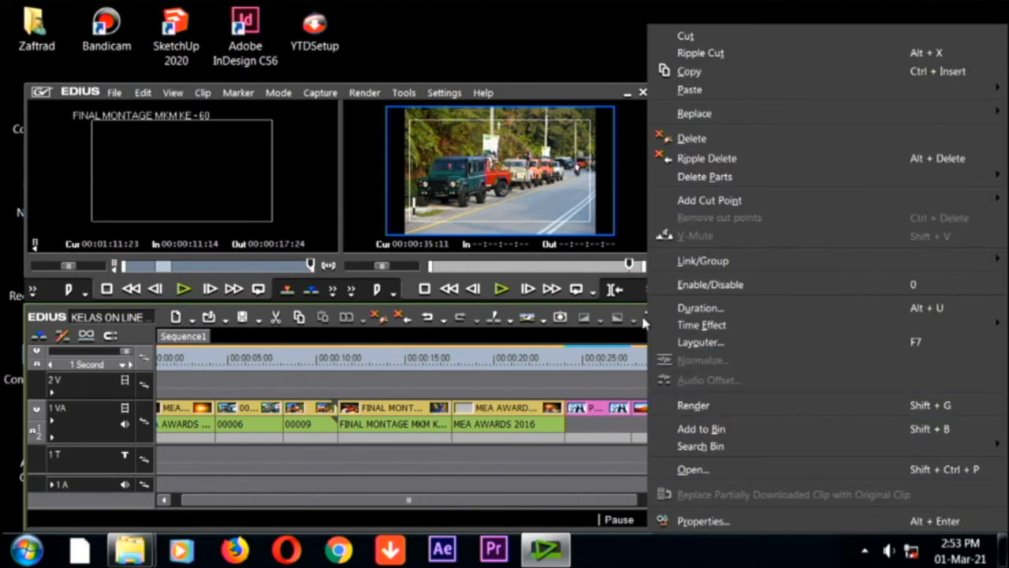
pyautogui.click(721, 344)
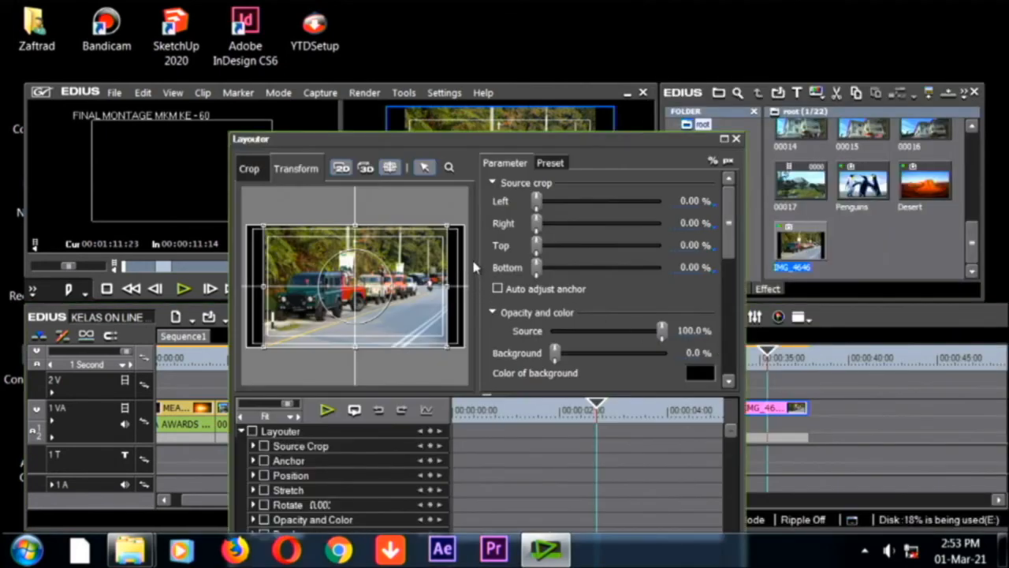
pyautogui.moveTo(448, 229); pyautogui.dragTo(511, 183)
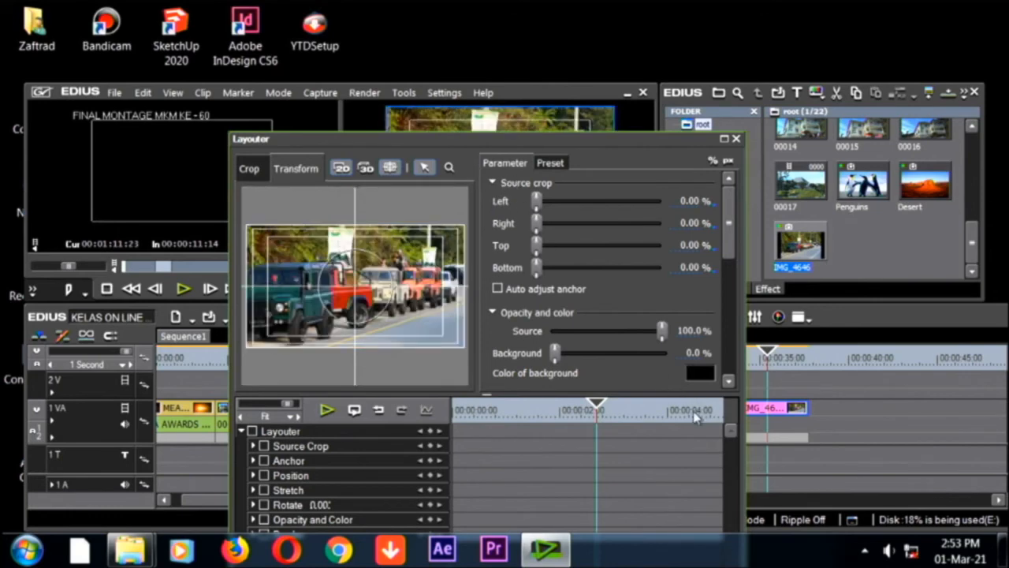
pyautogui.moveTo(614, 147); pyautogui.dragTo(612, 86)
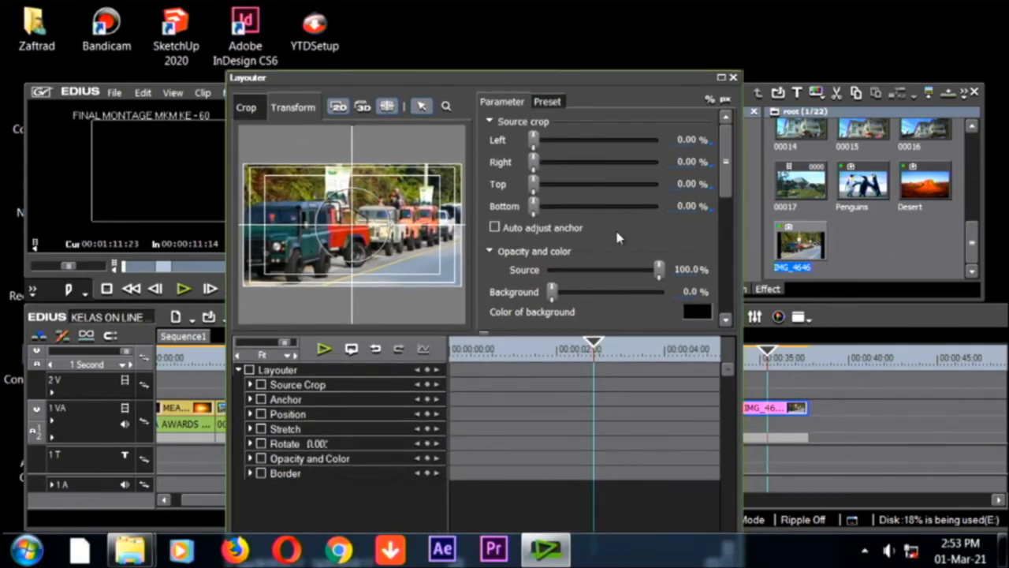
pyautogui.moveTo(478, 89); pyautogui.dragTo(486, 23)
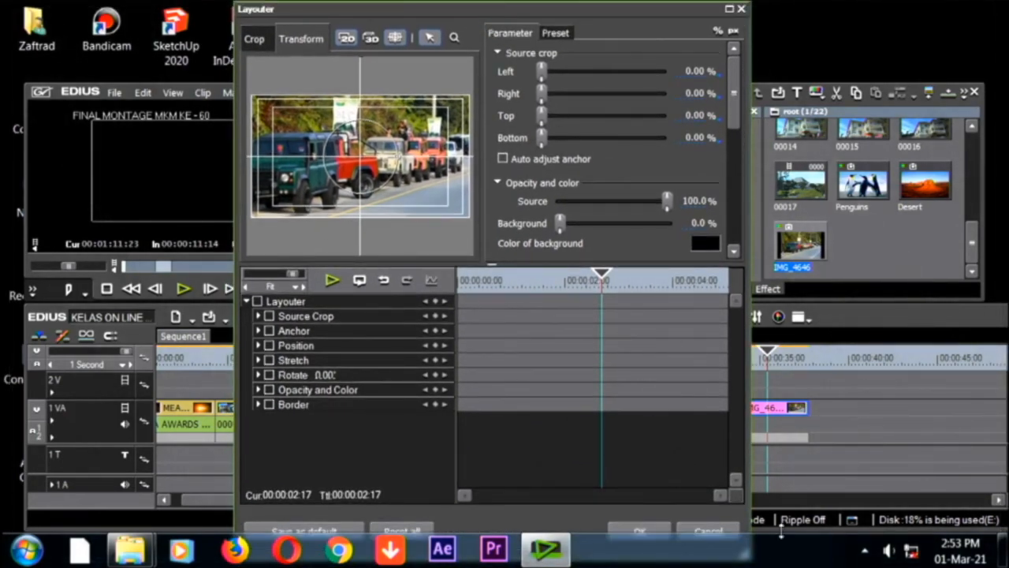
pyautogui.click(640, 532)
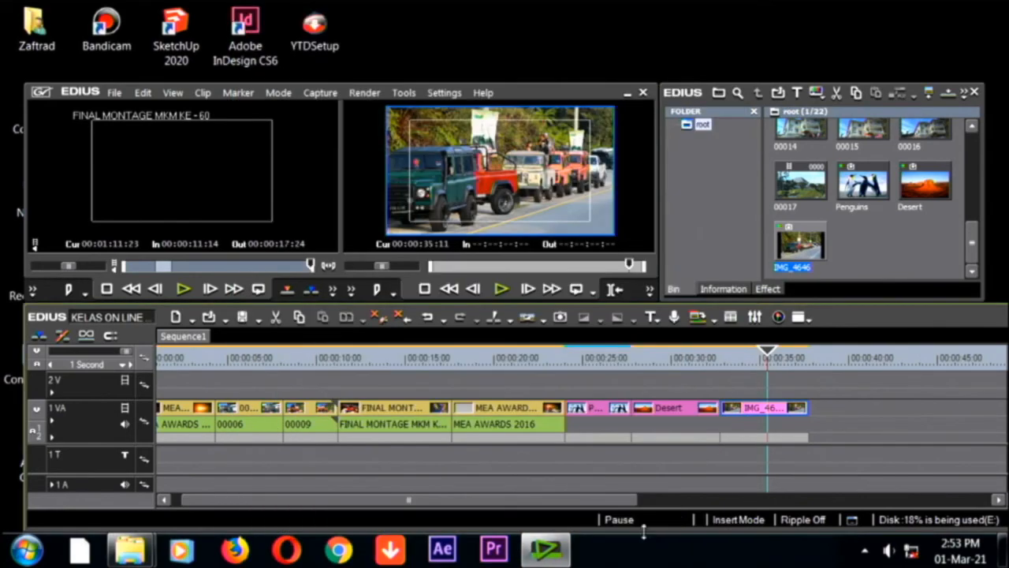
# Play back the enlarged IMG_4646 clip full screen to check its fit, and return to the editing layout
pyautogui.doubleClick(473, 168)
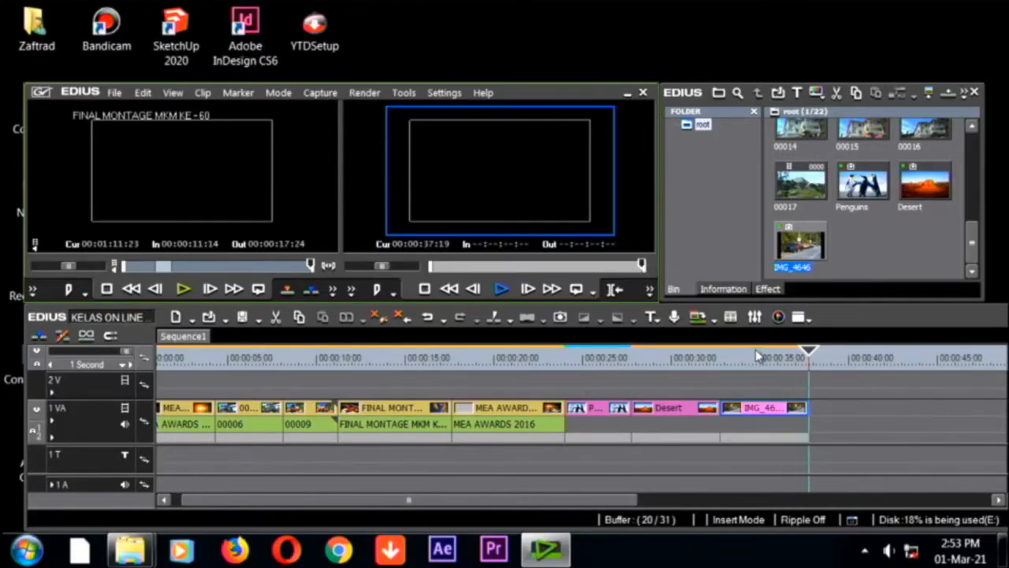
pyautogui.moveTo(756, 355); pyautogui.dragTo(676, 385)
pyautogui.doubleClick(464, 208)
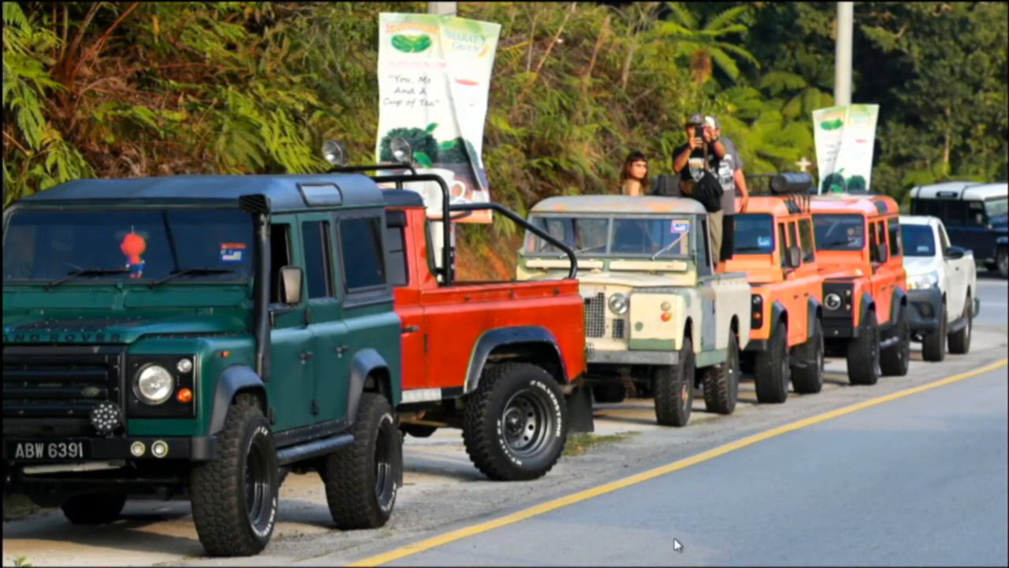
pyautogui.press('Escape')
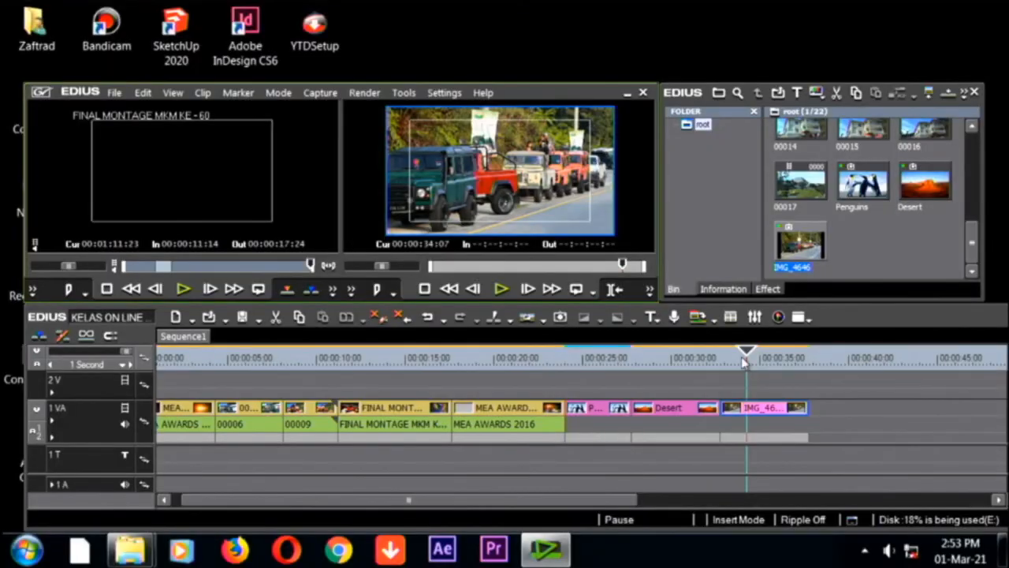
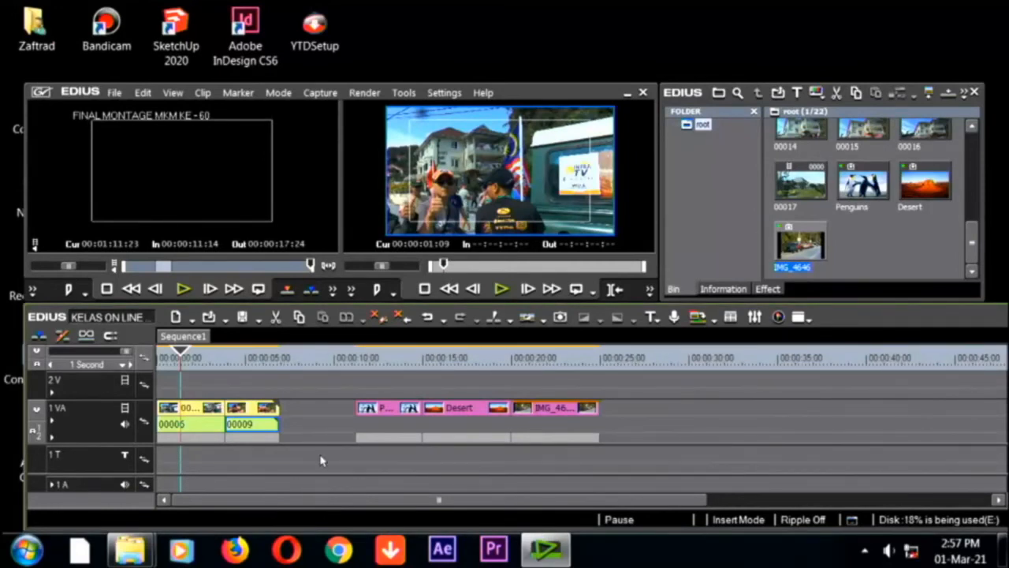
# Select the audio of clip 00006, set the timeline scale to 10 Frames, and play briefly from the sequence start
pyautogui.click(180, 422)
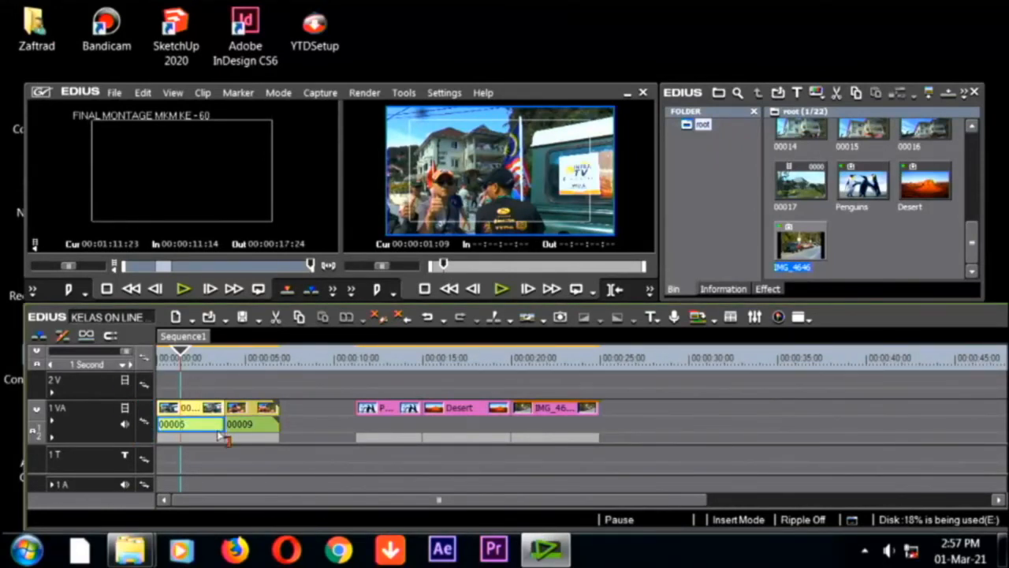
pyautogui.scroll(3, 219, 443)
pyautogui.scroll(-1, 220, 443)
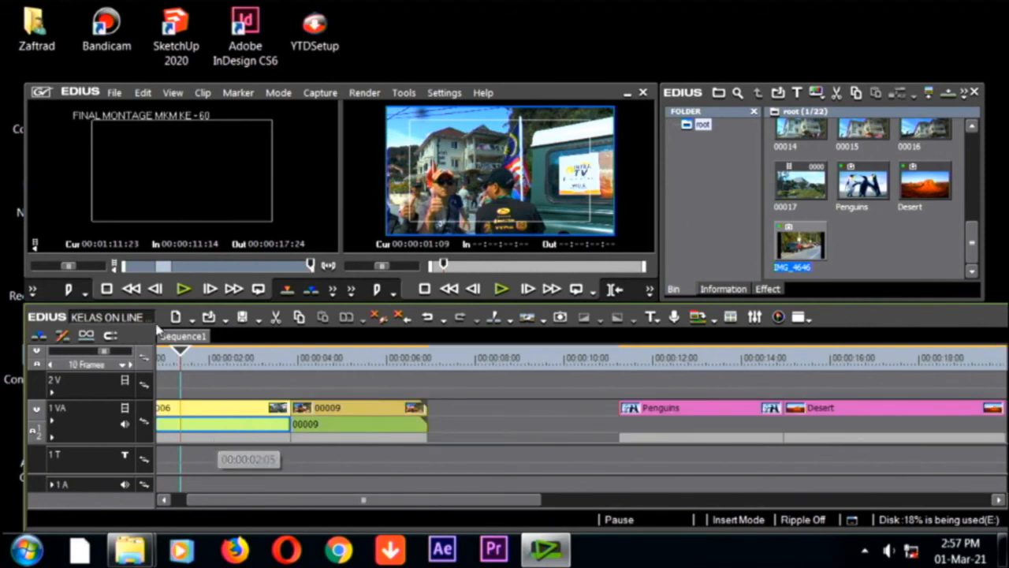
pyautogui.moveTo(180, 355); pyautogui.dragTo(142, 382)
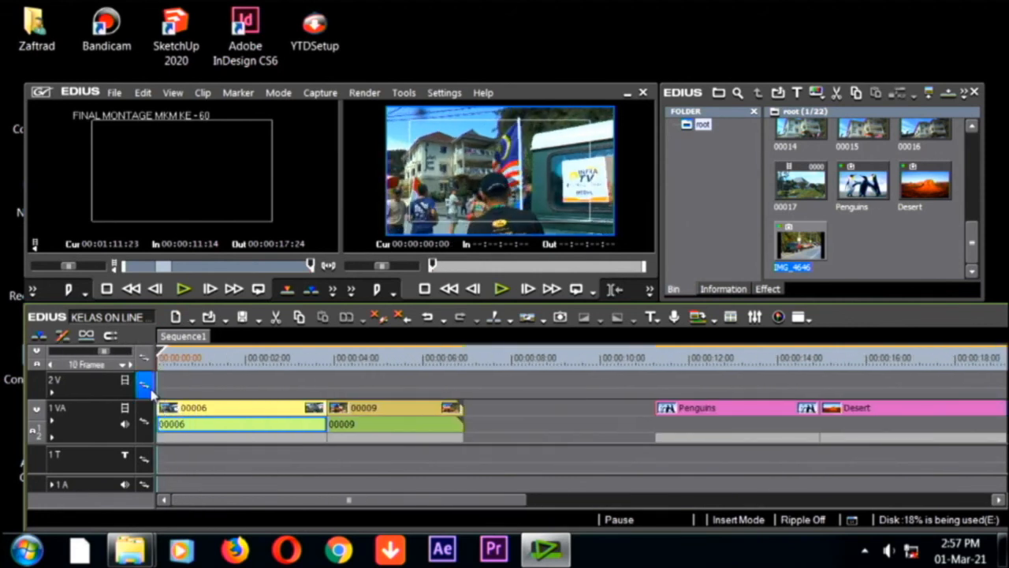
pyautogui.press('space')
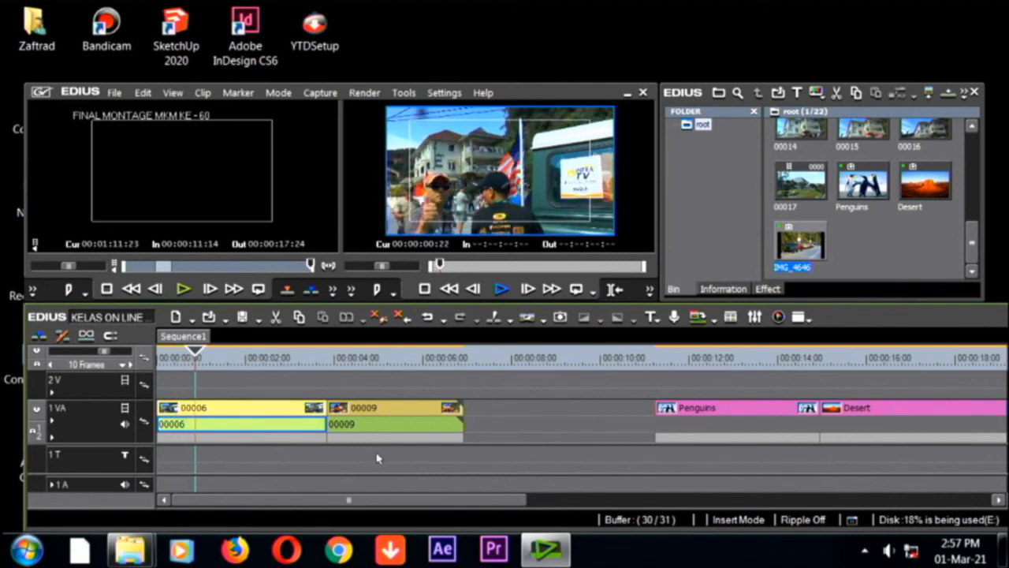
pyautogui.press('space')
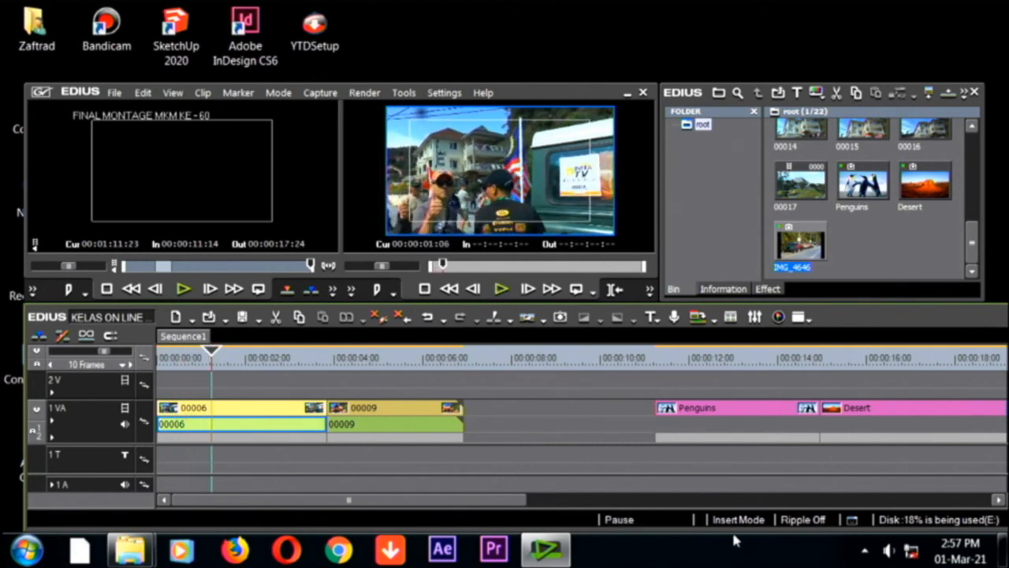
# Raise the system volume to about half and play the first seconds of the sequence from its start
pyautogui.click(890, 551)
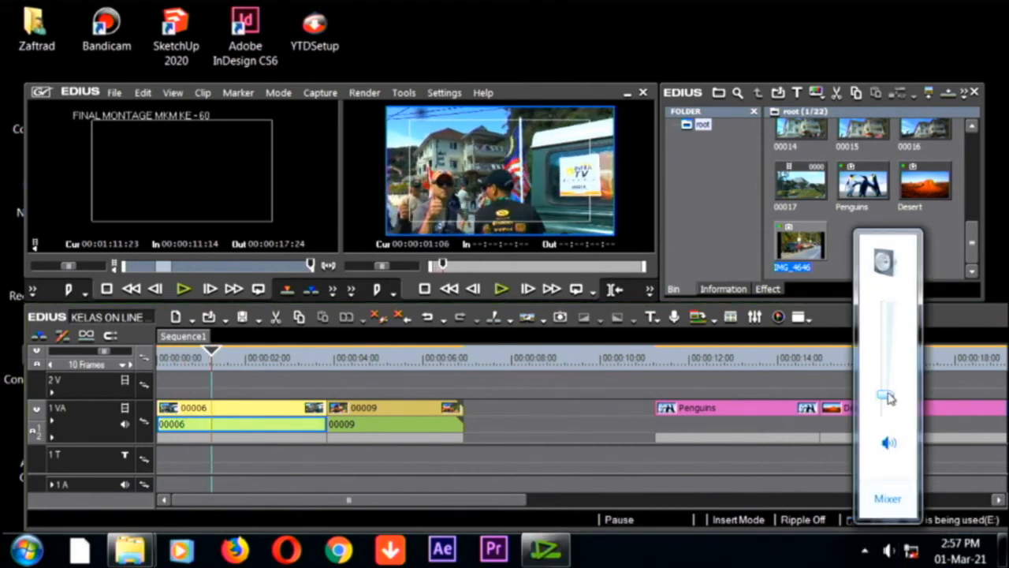
pyautogui.moveTo(886, 394); pyautogui.dragTo(887, 361)
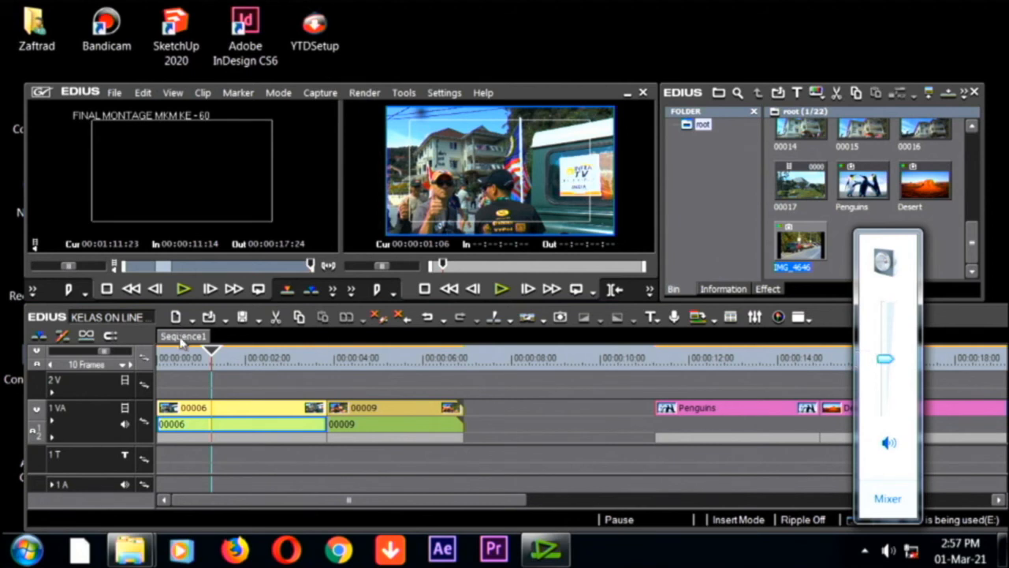
pyautogui.click(181, 378)
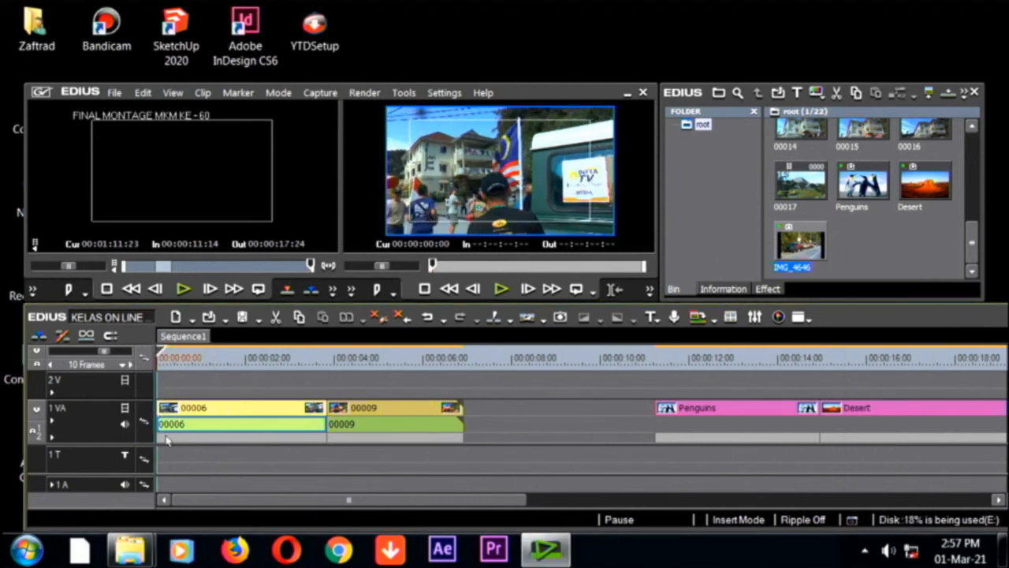
pyautogui.press('space')
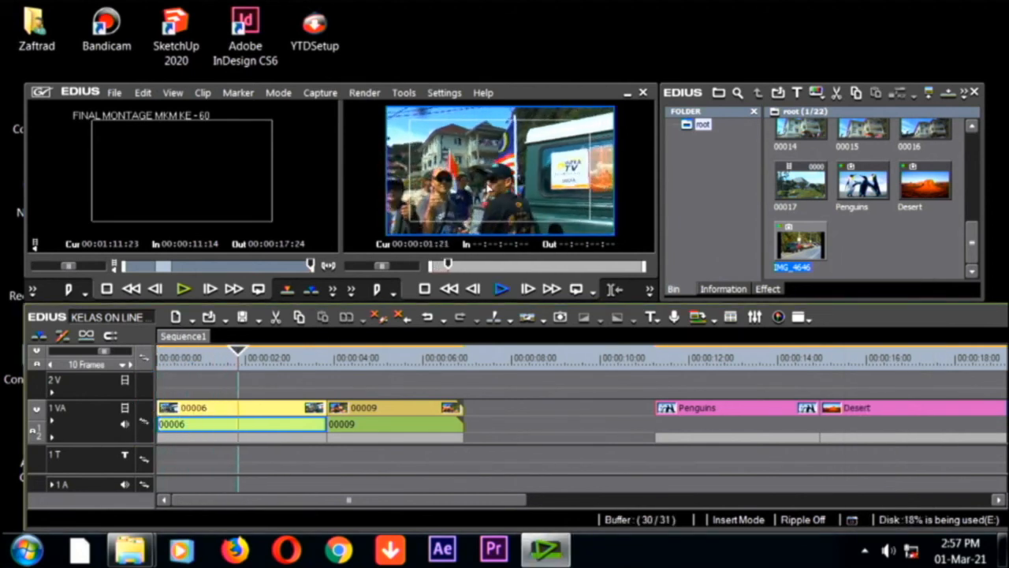
pyautogui.press('space')
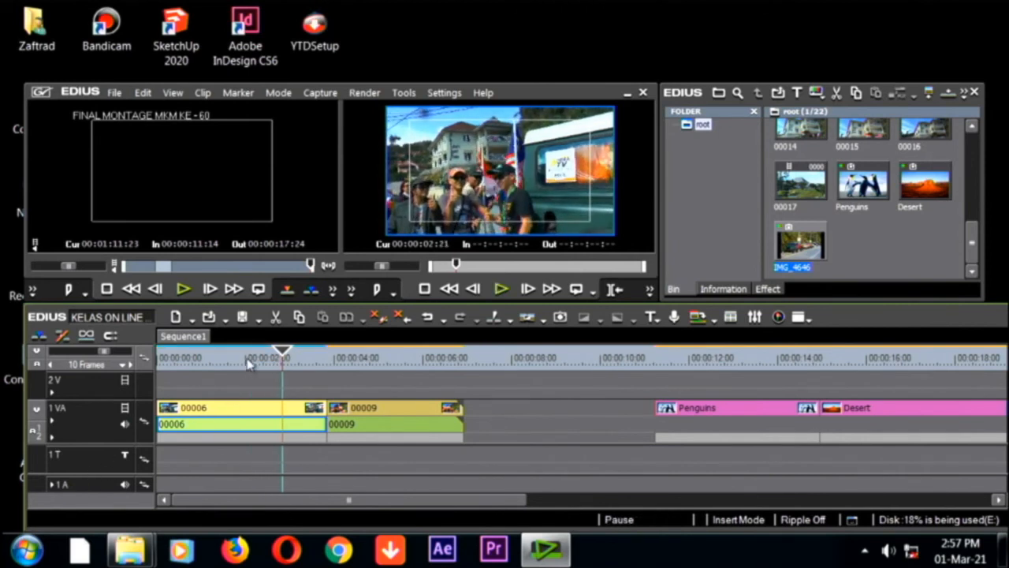
# Move the playhead to 00:00:00:15, examine the Link/Group options for the audio of clip 00006, and close them without choosing any
pyautogui.click(207, 356)
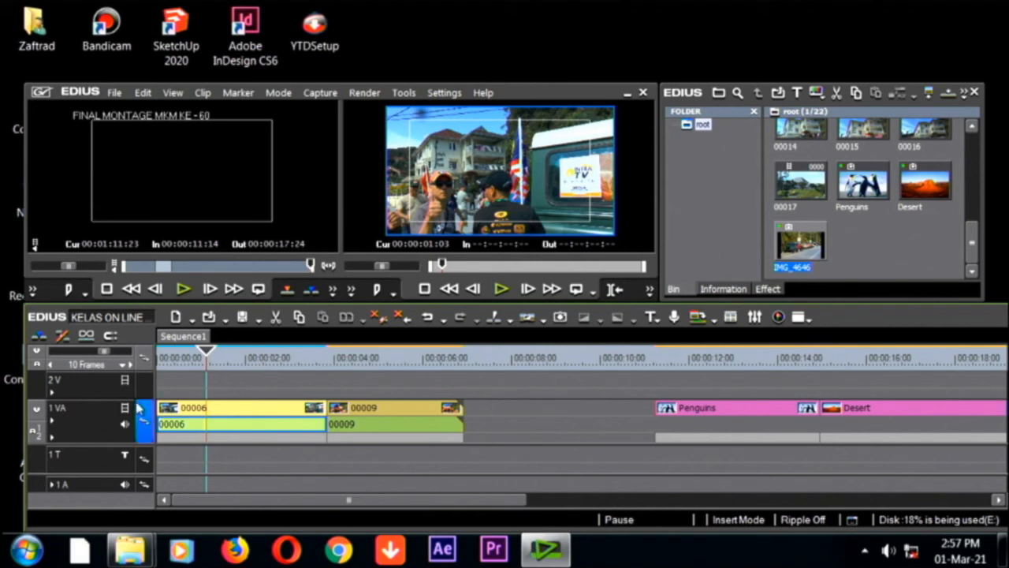
pyautogui.click(183, 356)
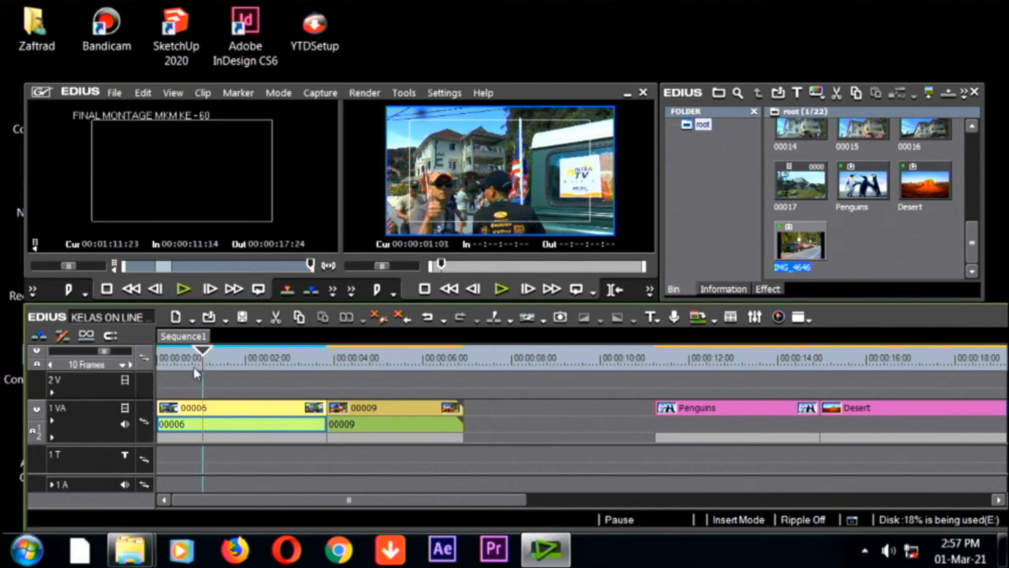
pyautogui.rightClick(187, 426)
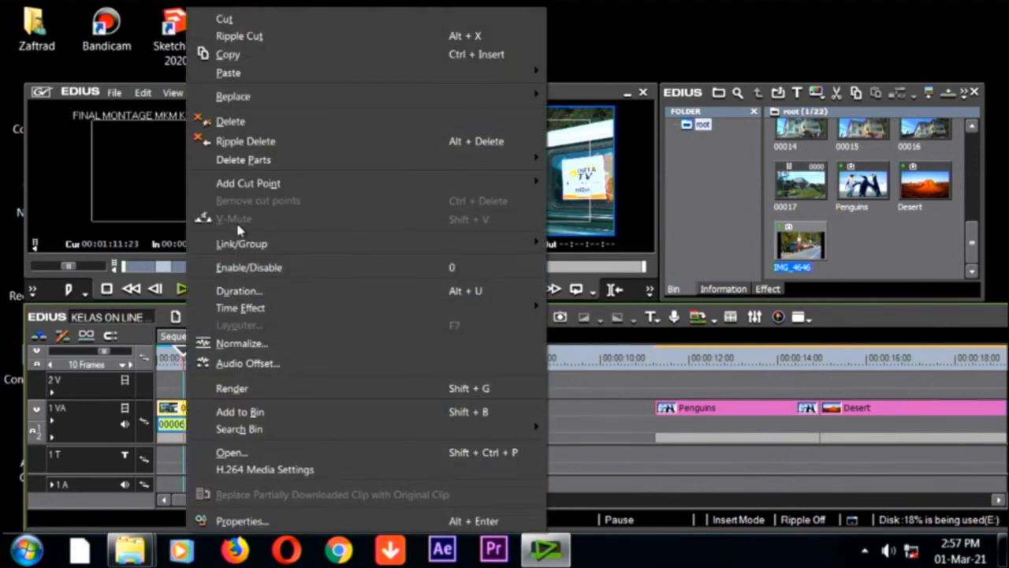
pyautogui.moveTo(255, 251)
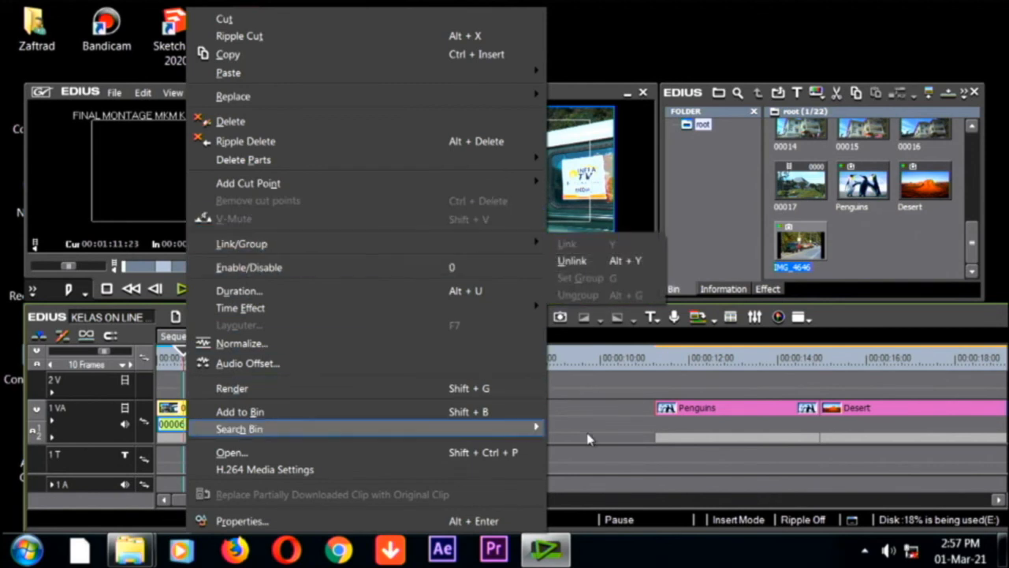
pyautogui.click(546, 440)
pyautogui.click(215, 428)
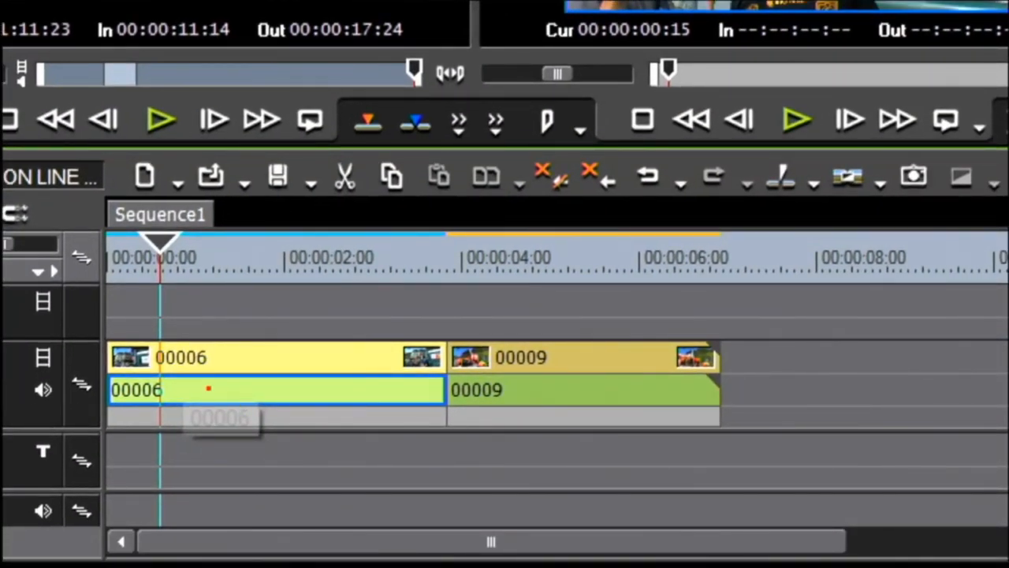
# Annotate the zoomed timeline with a cross on 00006's audio, a check on its video, and the note "ALT + Y... PISAHKAN VIDEO AUDIO..."
pyautogui.moveTo(210, 383)
pyautogui.mouseDown()
pyautogui.moveTo(148, 409)
pyautogui.moveTo(203, 411)
pyautogui.mouseUp()
pyautogui.moveTo(264, 352)
pyautogui.mouseDown()
pyautogui.moveTo(276, 365)
pyautogui.moveTo(312, 332)
pyautogui.mouseUp()
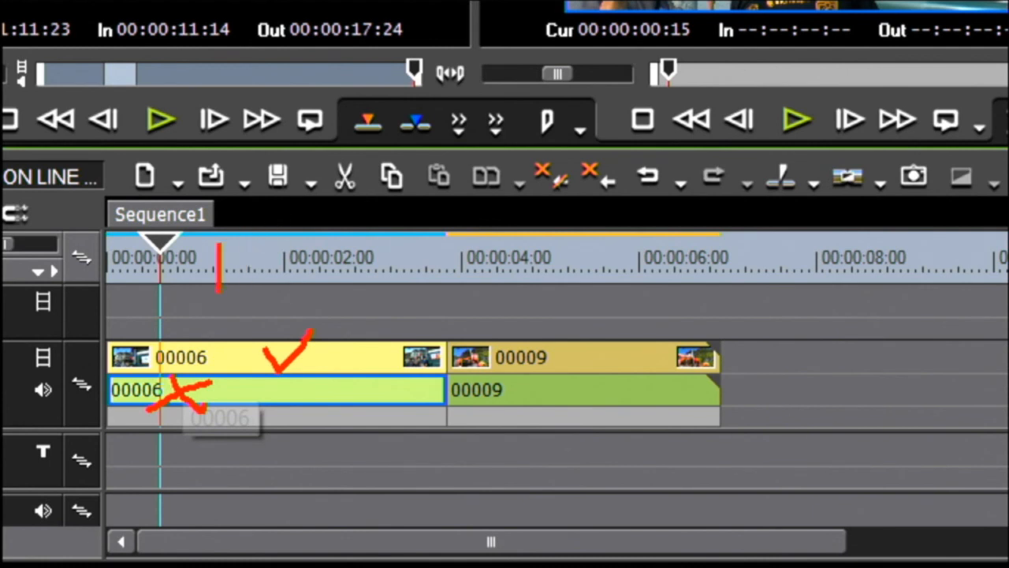
pyautogui.write('ALT')
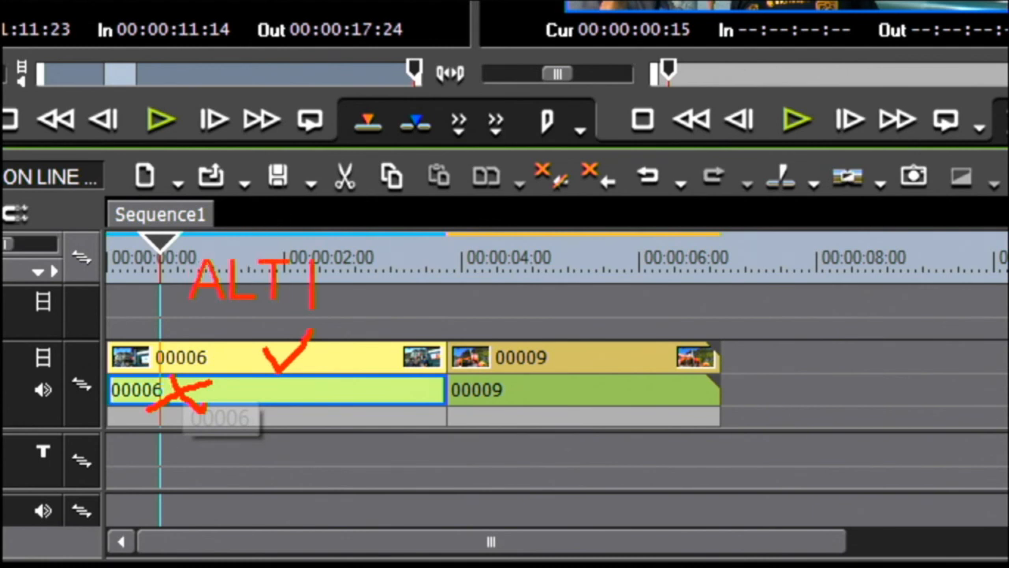
pyautogui.write(' + y')
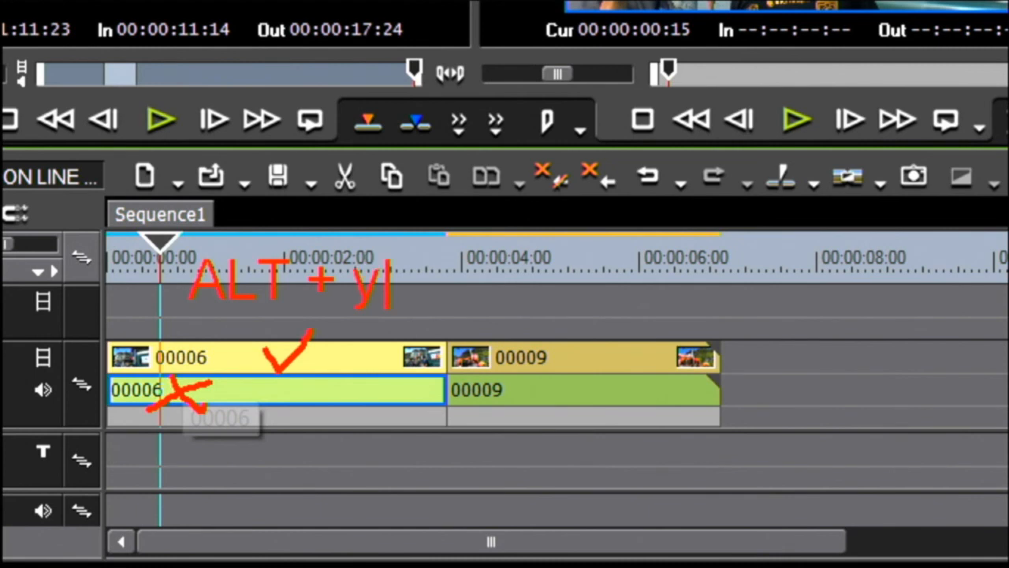
pyautogui.press('BackSpace')
pyautogui.write('Y')
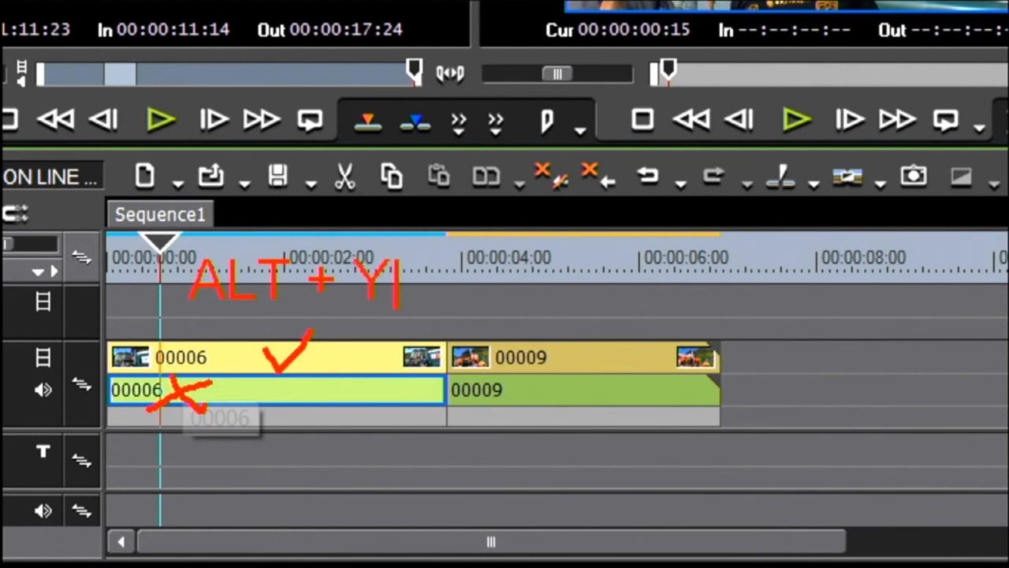
pyautogui.write('... PISAHKAN')
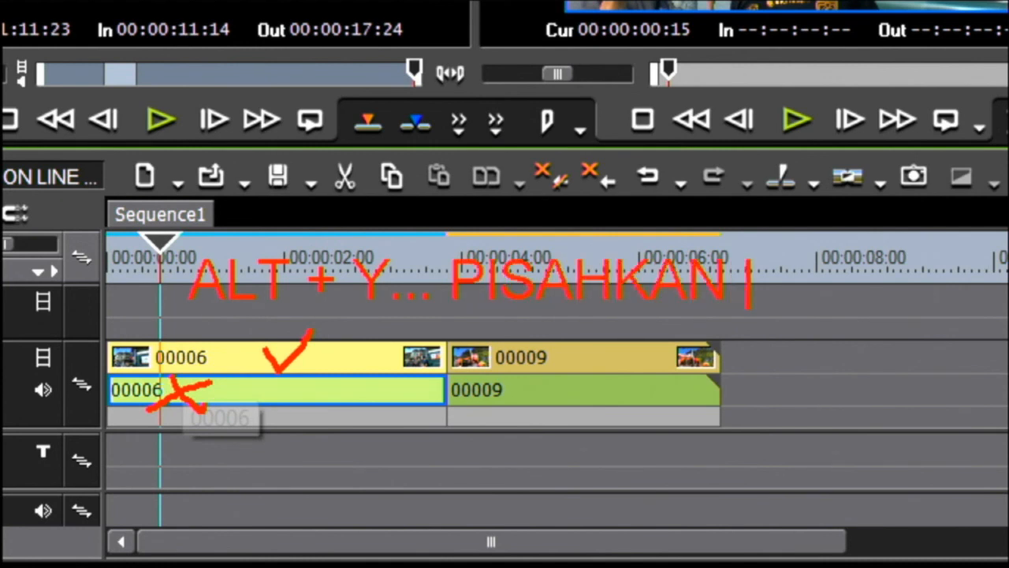
pyautogui.write(' VIDEO')
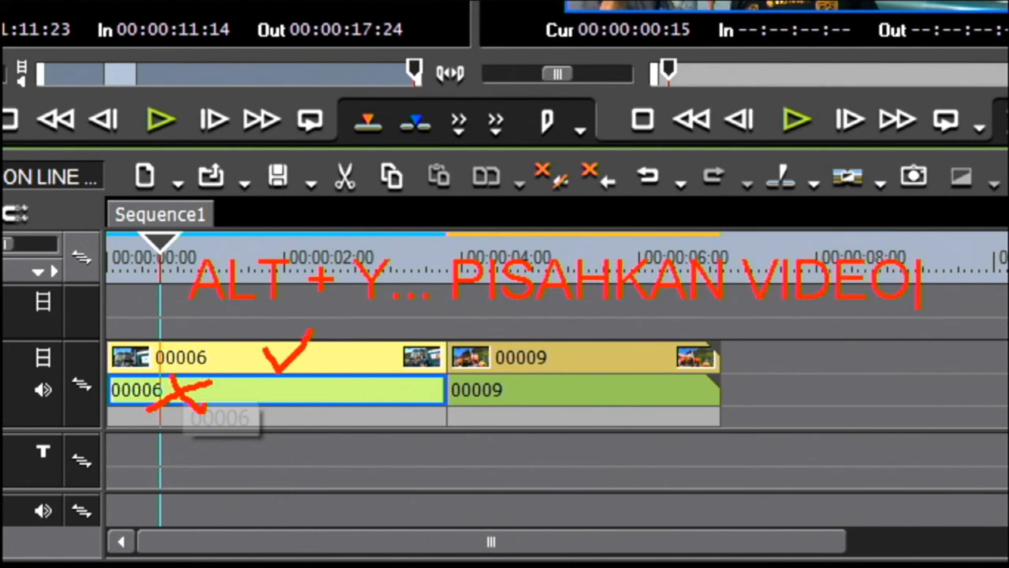
pyautogui.press('Return')
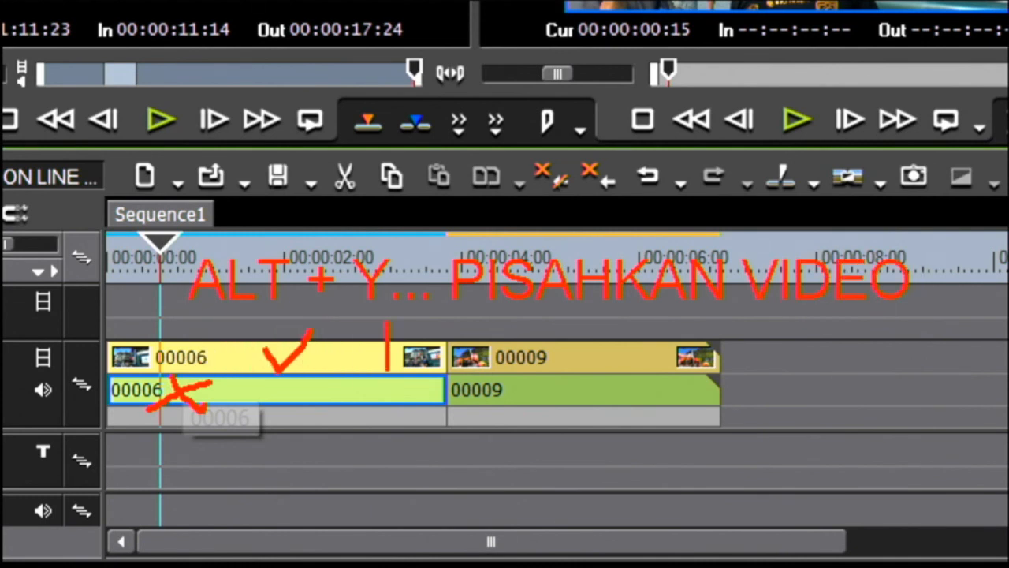
pyautogui.write('AUDIO')
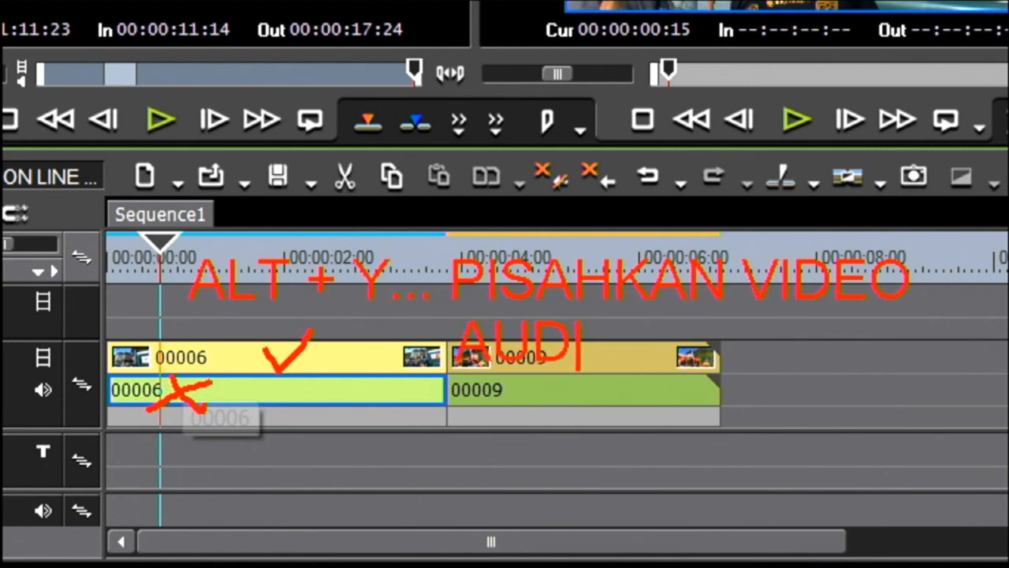
pyautogui.write('...')
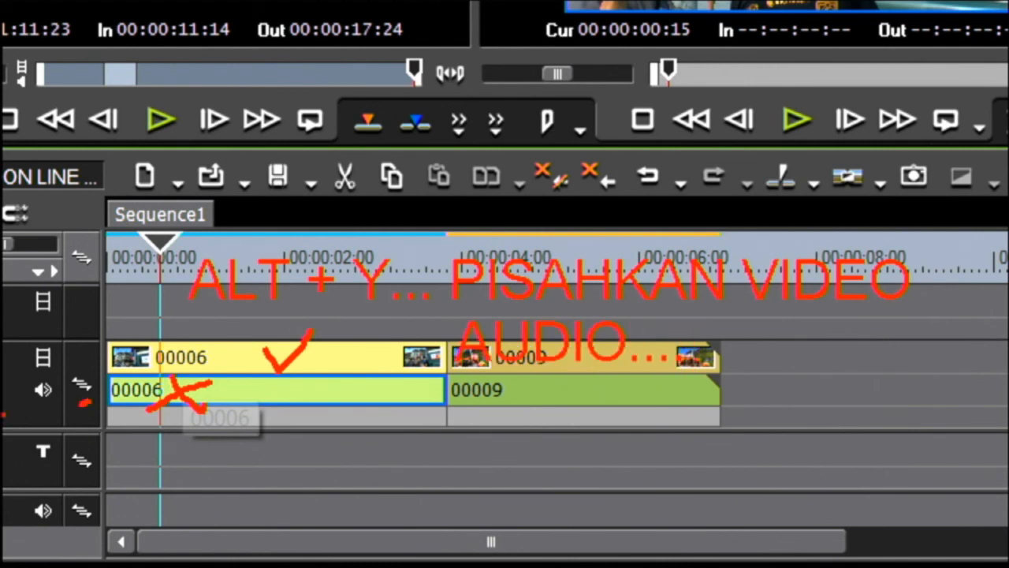
pyautogui.moveTo(168, 219); pyautogui.dragTo(438, 318)
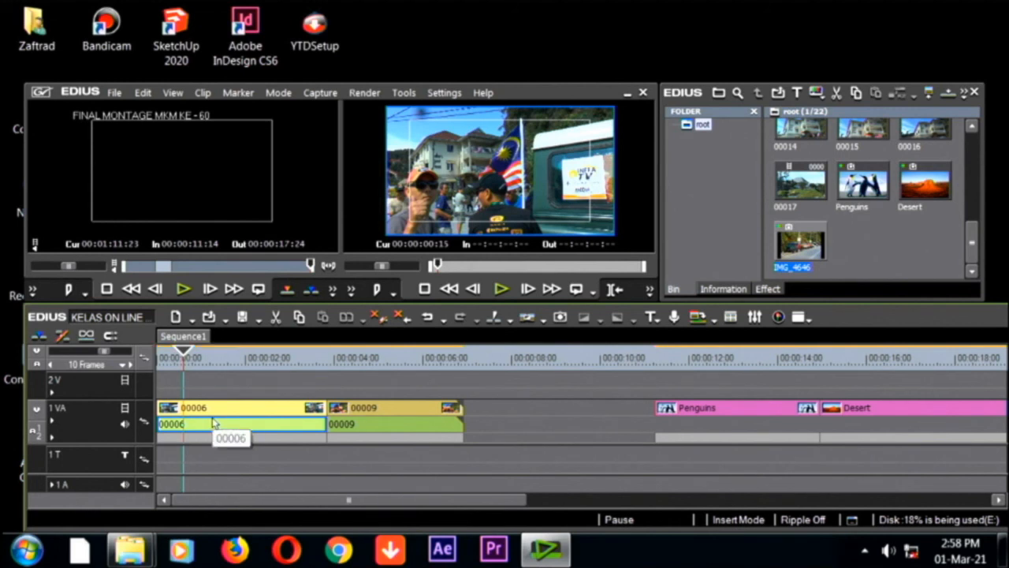
# Unlink the audio of clip 00006 from its video and move only the audio along its track to about 9 seconds
pyautogui.click(220, 428)
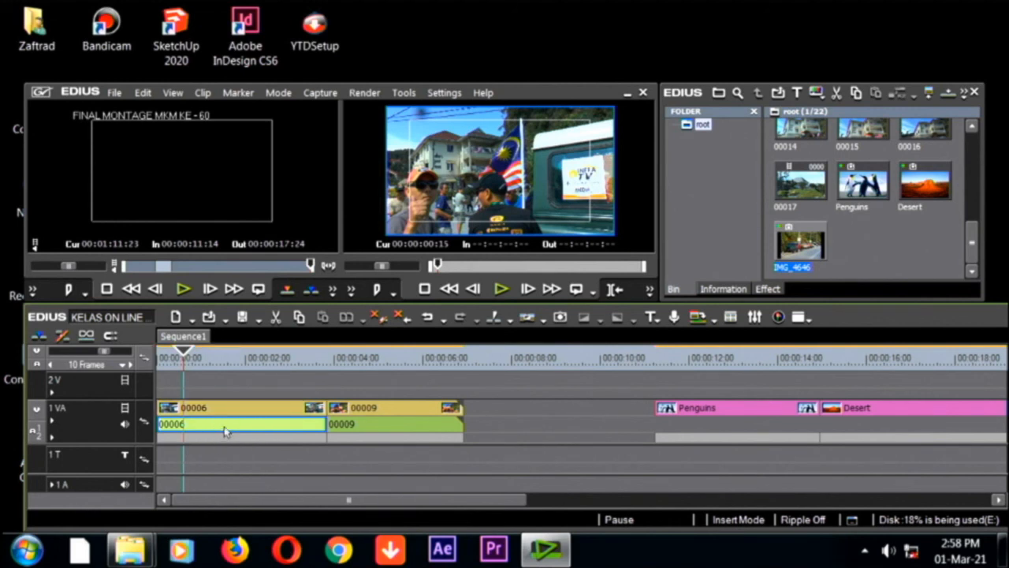
pyautogui.moveTo(226, 428); pyautogui.dragTo(643, 435)
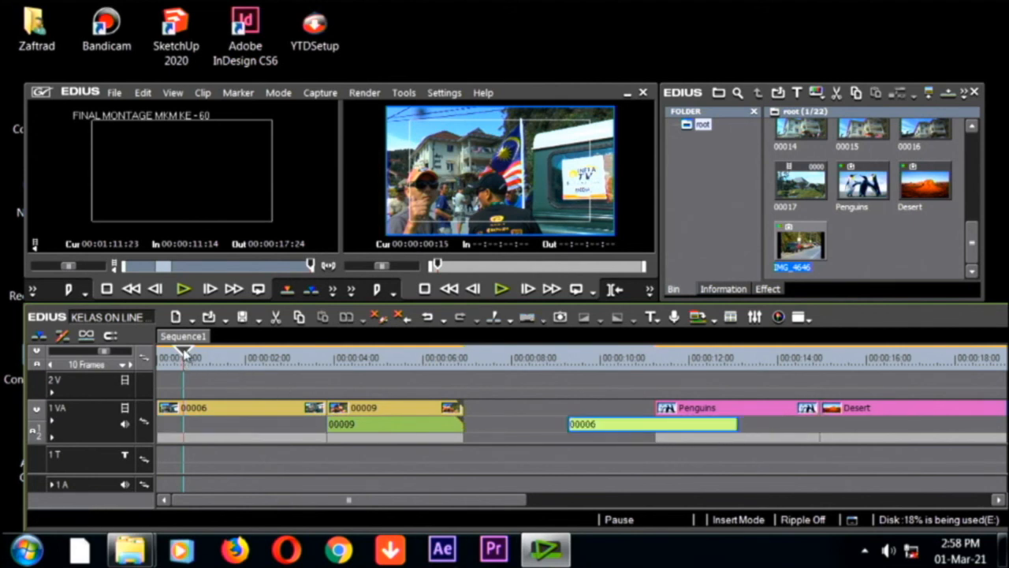
# Play the sequence from its start through clip 00006 into clip 00009 to compare the sound
pyautogui.moveTo(183, 353); pyautogui.dragTo(162, 395)
pyautogui.press('space')
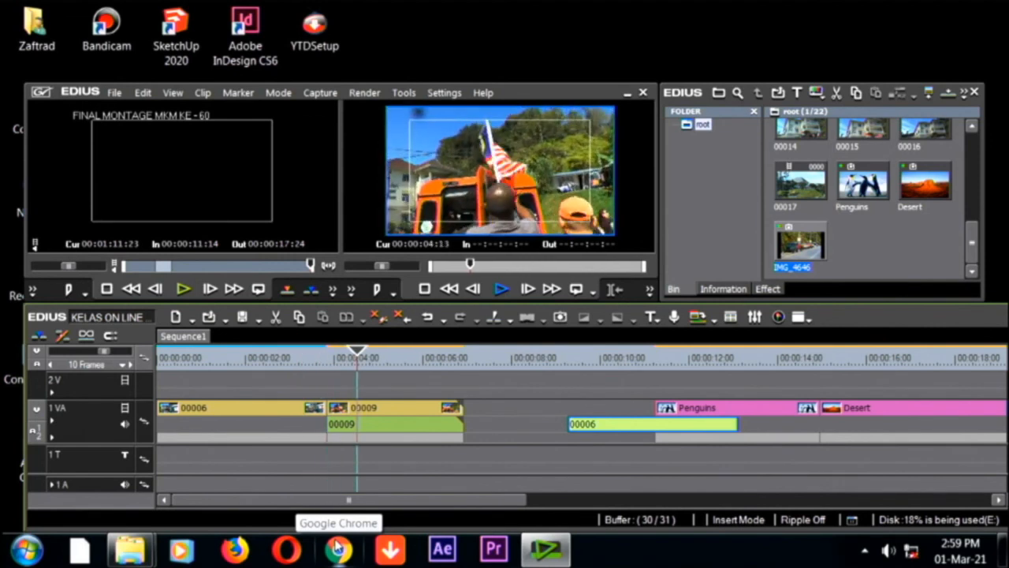
pyautogui.press('space')
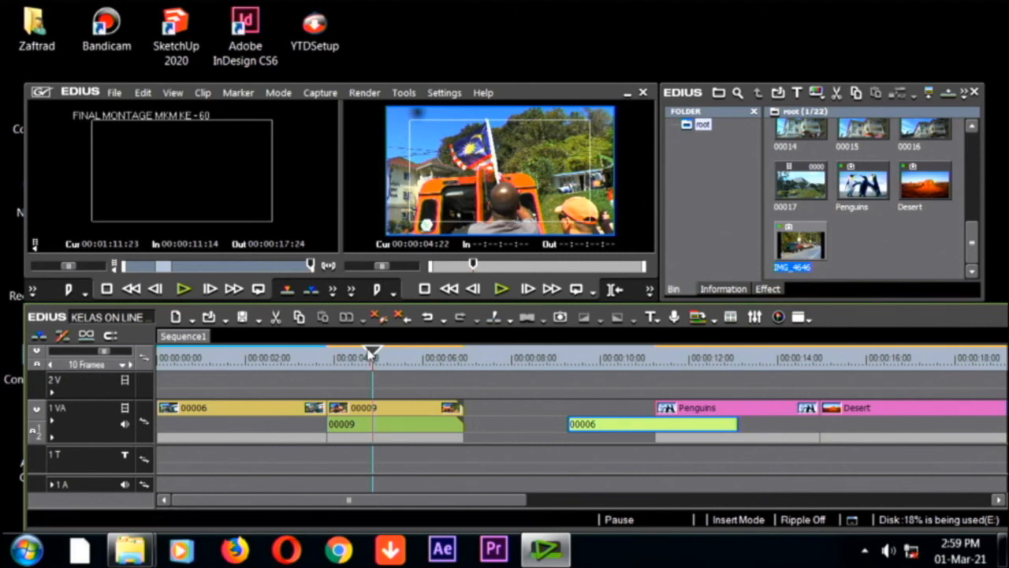
# Place the playhead at 00:00:04:12, select clip 00009, and draw temporary marks over its audio and video parts
pyautogui.moveTo(373, 359); pyautogui.dragTo(354, 370)
pyautogui.click(371, 413)
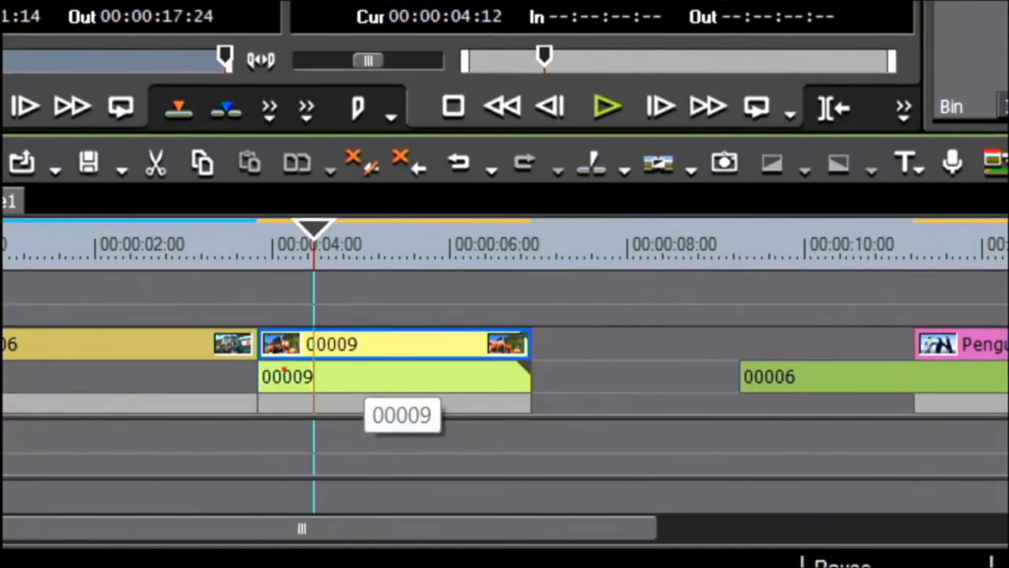
pyautogui.moveTo(391, 371)
pyautogui.mouseDown()
pyautogui.moveTo(360, 390)
pyautogui.moveTo(402, 385)
pyautogui.mouseUp()
pyautogui.moveTo(347, 334)
pyautogui.mouseDown()
pyautogui.moveTo(361, 344)
pyautogui.moveTo(405, 305)
pyautogui.mouseUp()
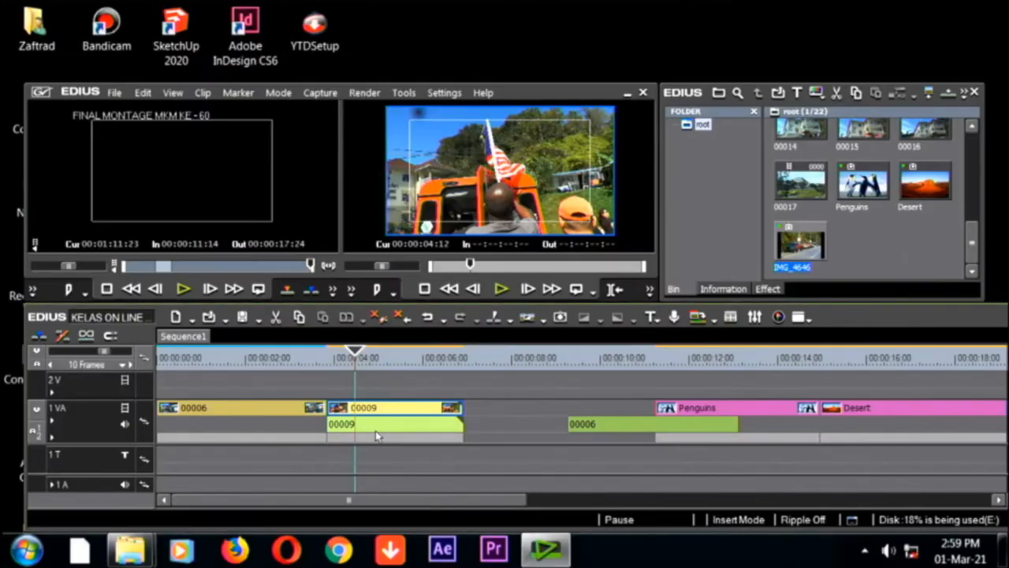
# Unlink the audio of clip 00009 from its video, move it to audio track 2A, and delete it
pyautogui.click(353, 383)
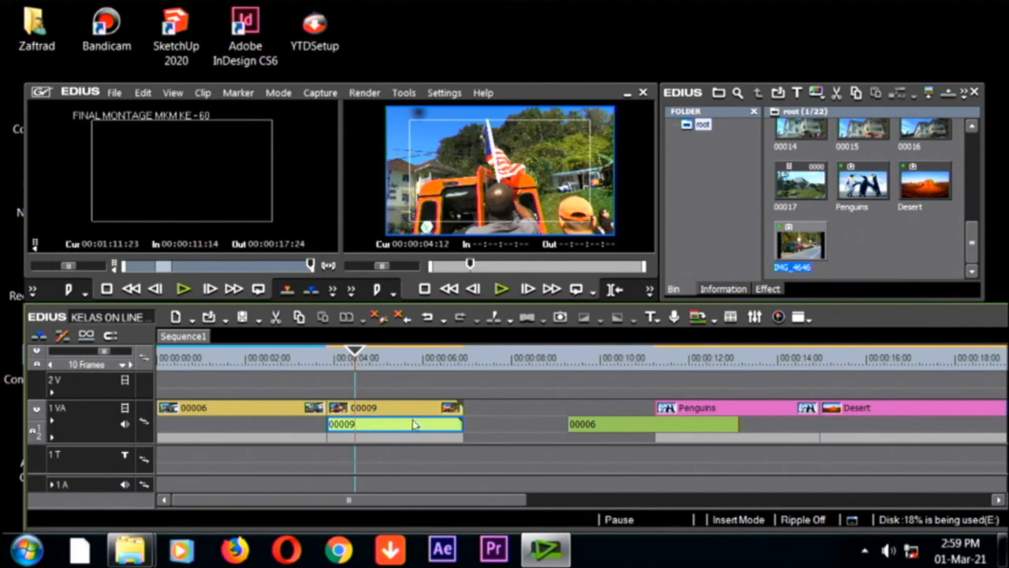
pyautogui.moveTo(418, 425); pyautogui.dragTo(309, 441)
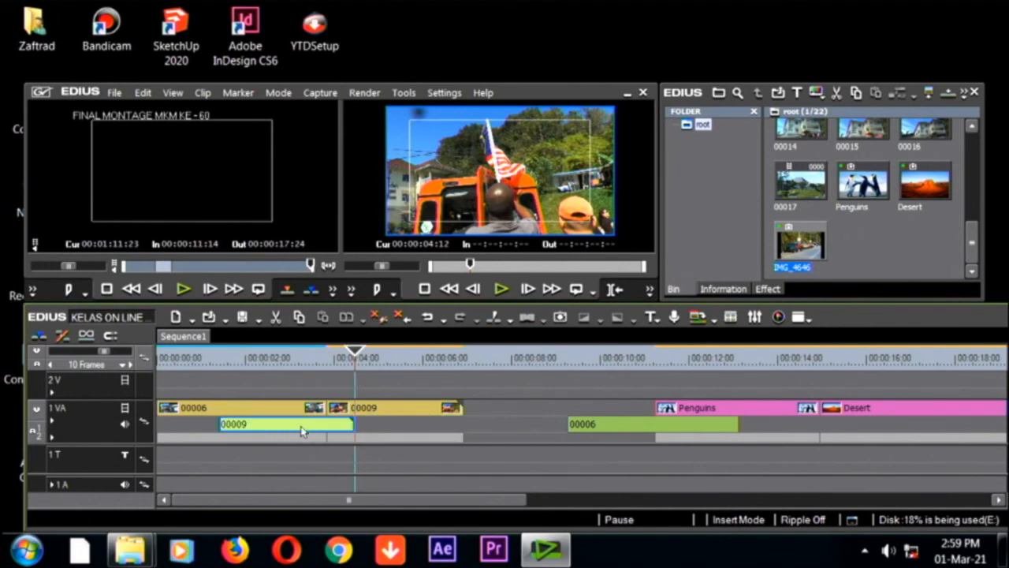
pyautogui.moveTo(473, 398); pyautogui.dragTo(520, 487)
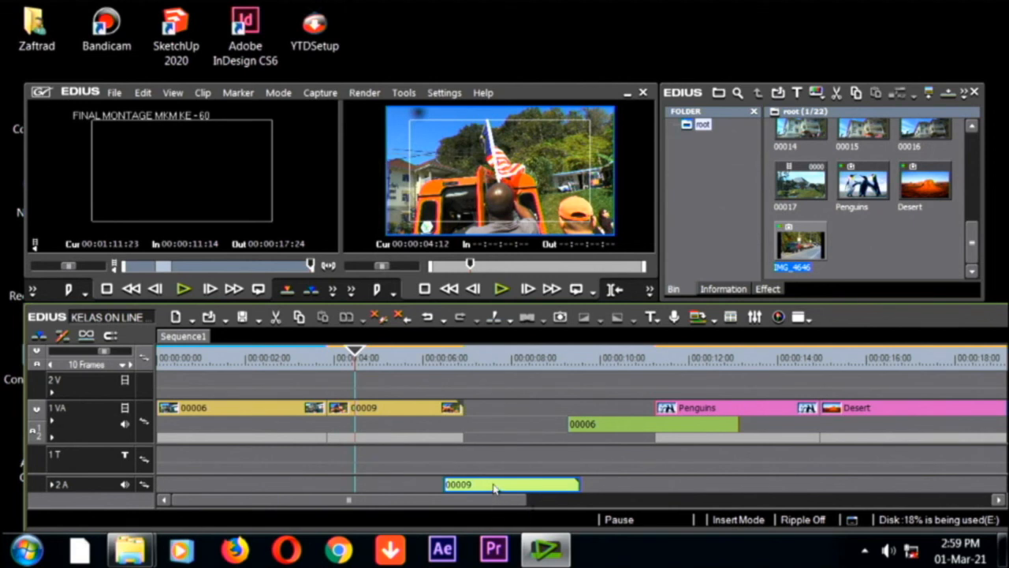
pyautogui.press('Delete')
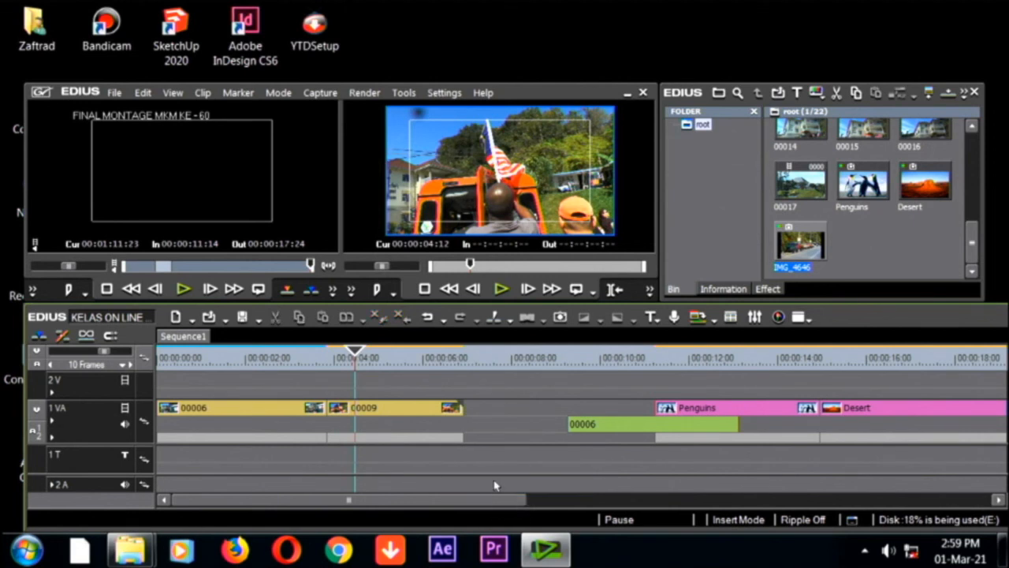